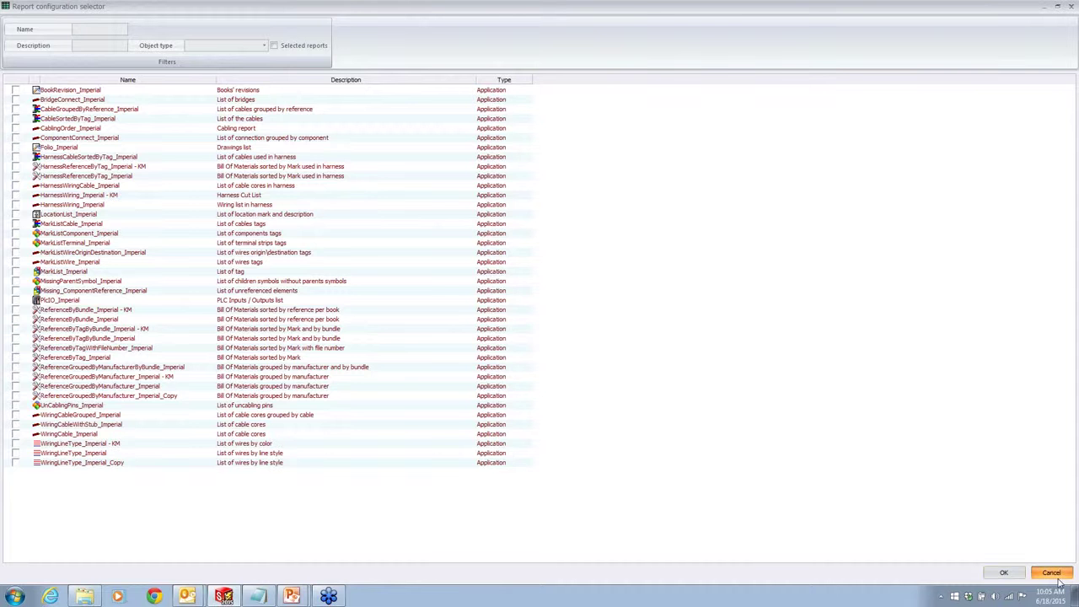
Step: Cancel the report selection and open the report configurations management for the project
{"action": "left_click", "coordinate": [1051, 573]}
{"action": "left_click", "coordinate": [1051, 572]}
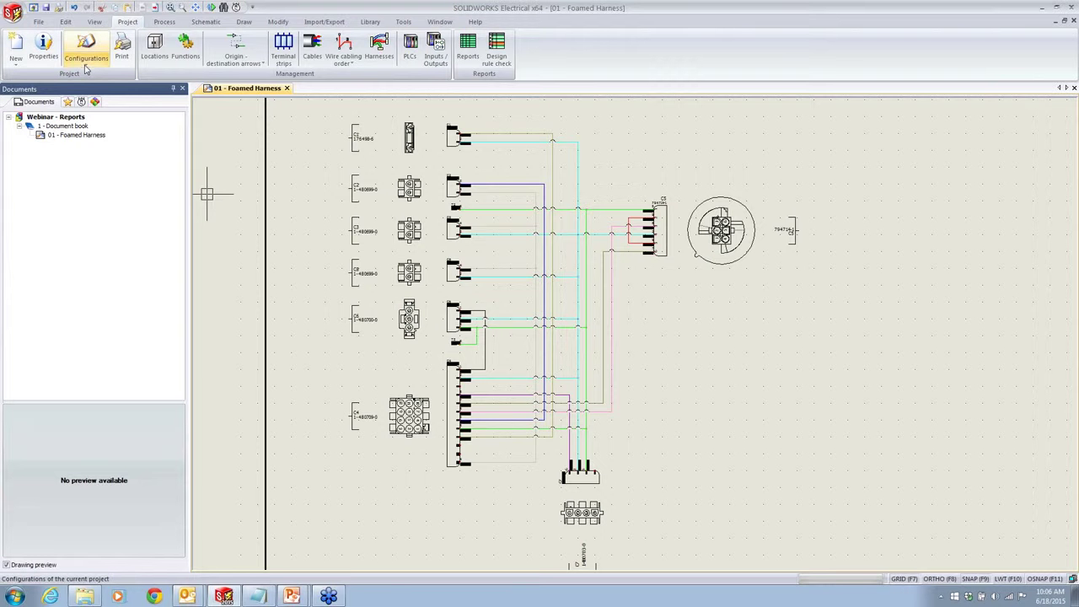
{"action": "left_click", "coordinate": [86, 66]}
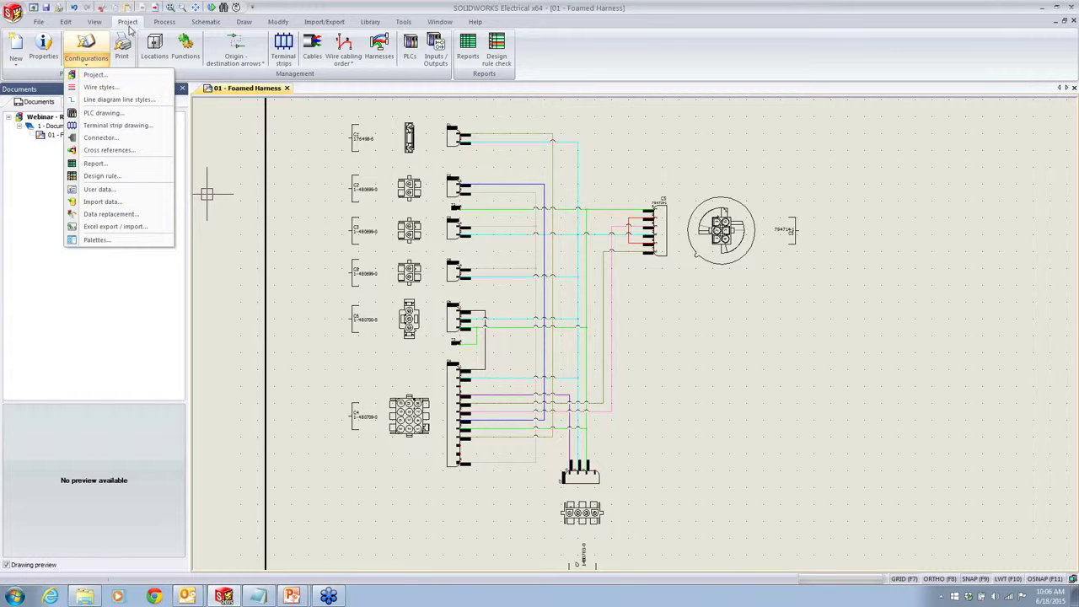
{"action": "left_click", "coordinate": [90, 165]}
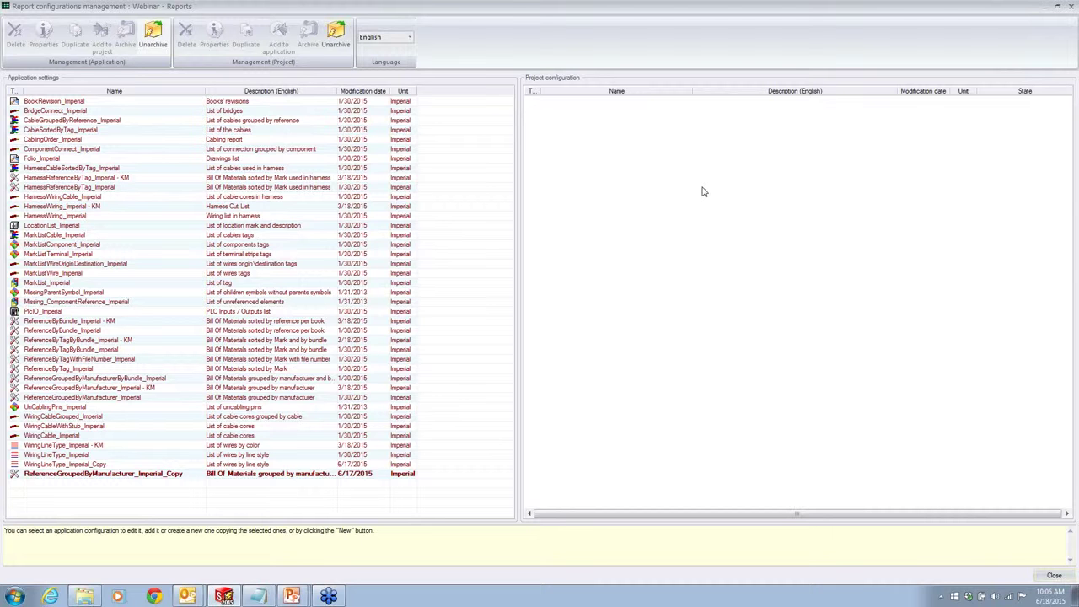
{"action": "left_click", "coordinate": [693, 234]}
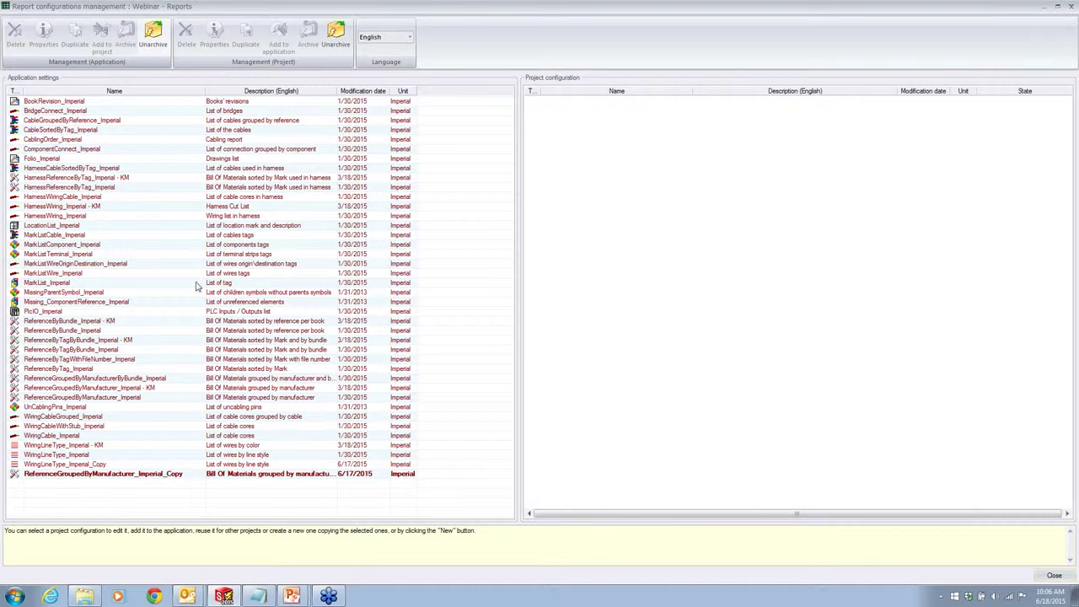
{"action": "left_click", "coordinate": [72, 112]}
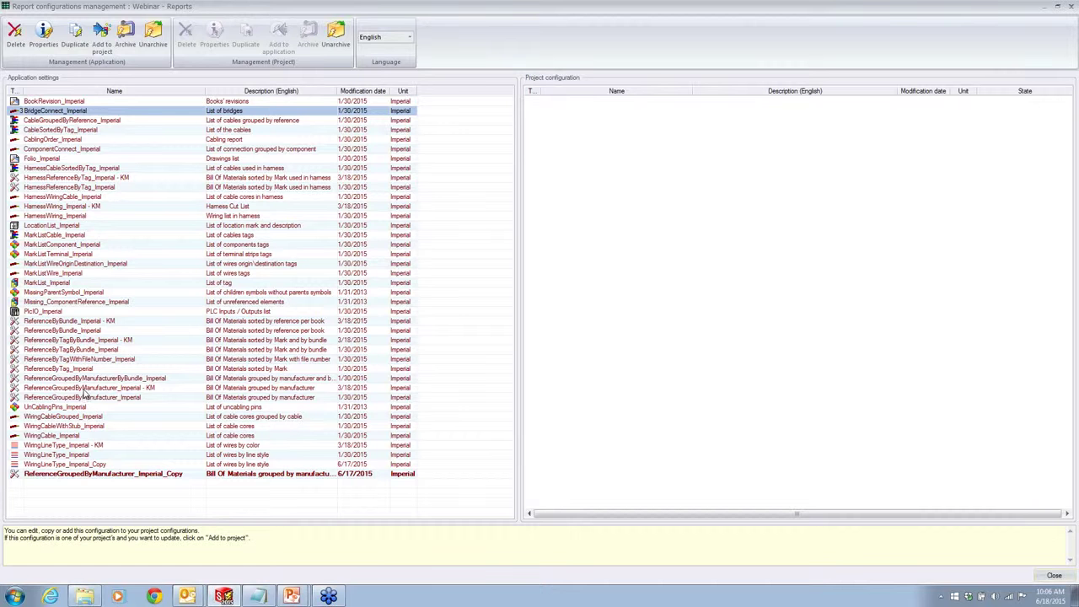
{"action": "left_click", "coordinate": [64, 465]}
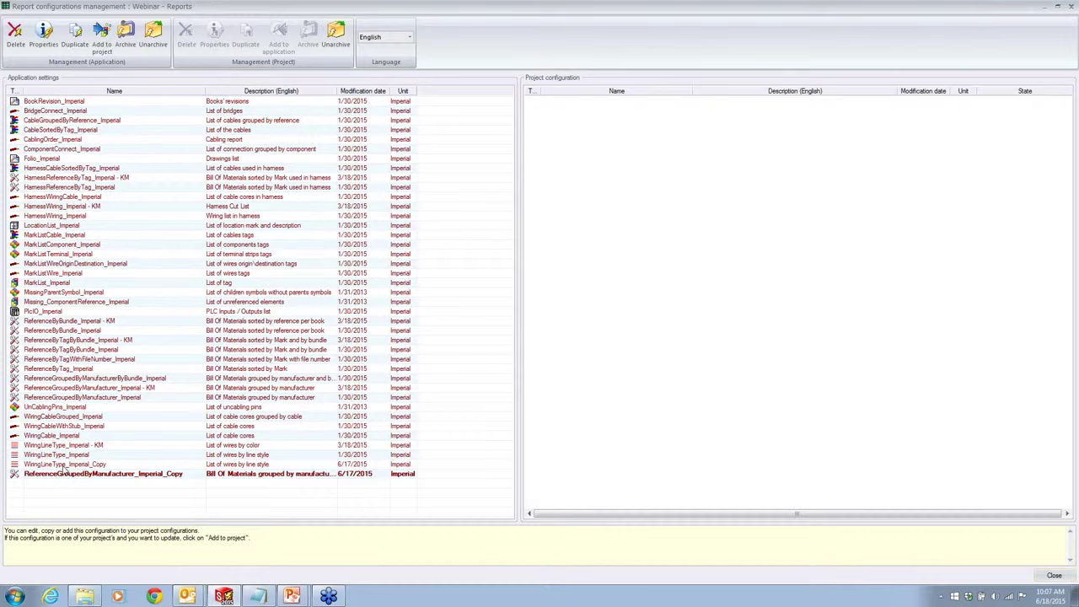
{"action": "left_click", "coordinate": [67, 501]}
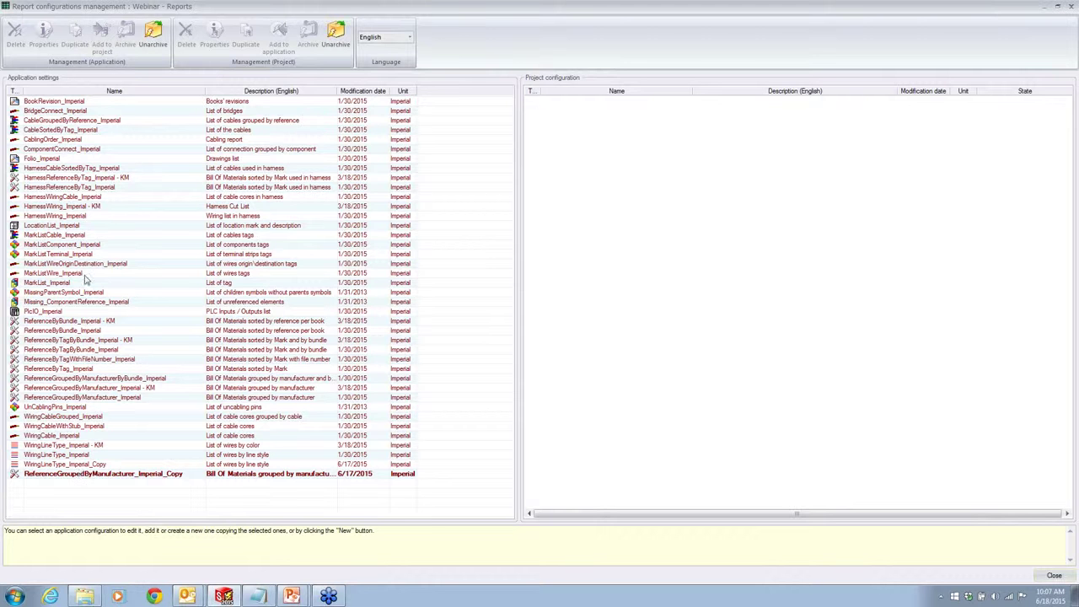
Step: Add the WiringLineType_Imperial_Copy and ReferenceGroupedByManufacturer_Imperial_Copy application configurations to the project and close the configurations management
{"action": "left_click", "coordinate": [92, 464]}
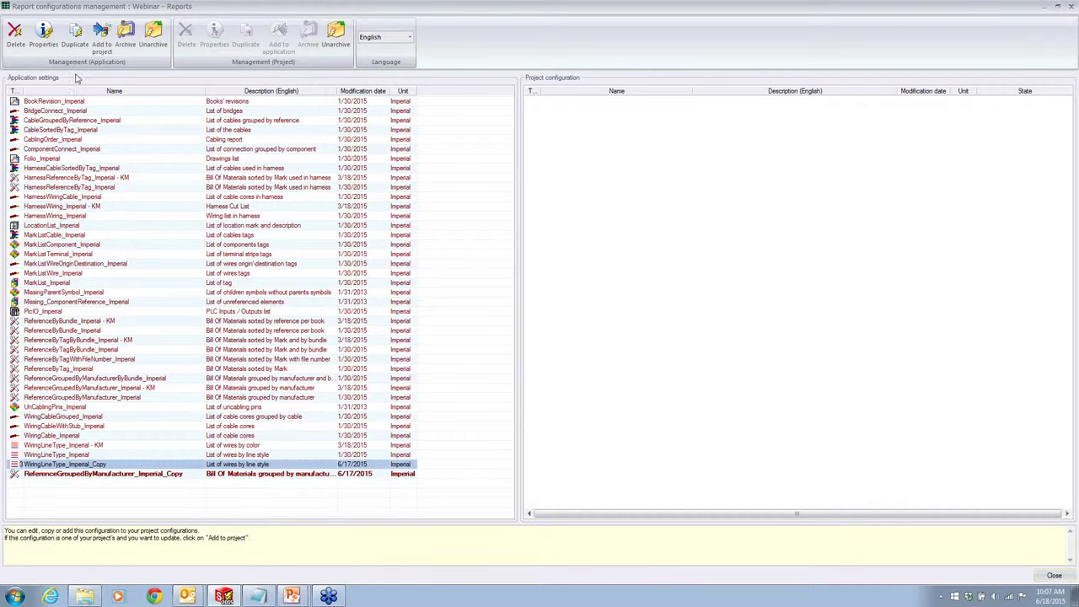
{"action": "left_click", "coordinate": [102, 53]}
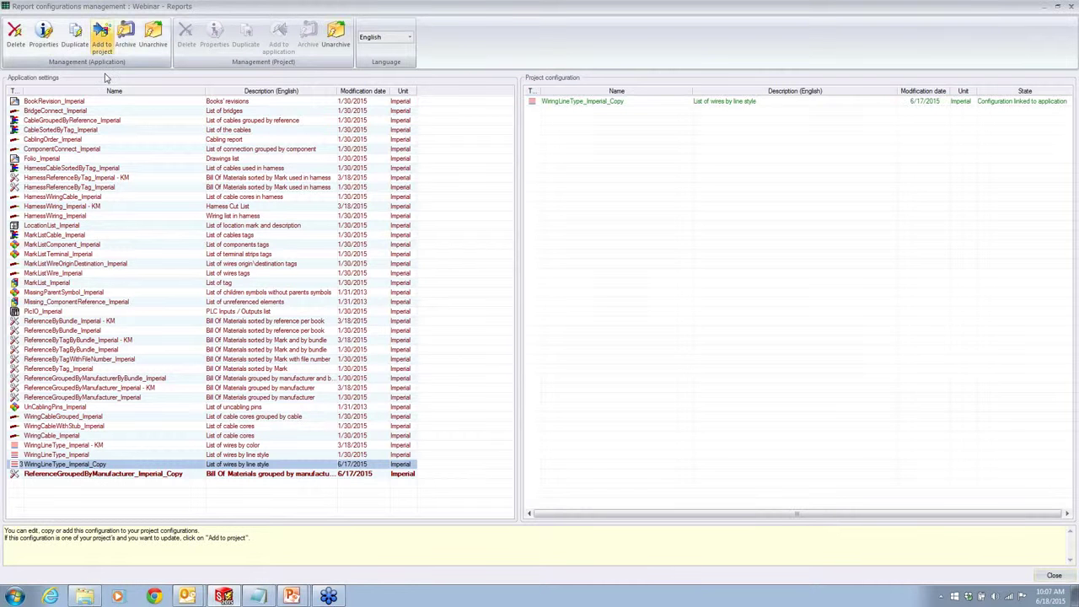
{"action": "left_click", "coordinate": [63, 473]}
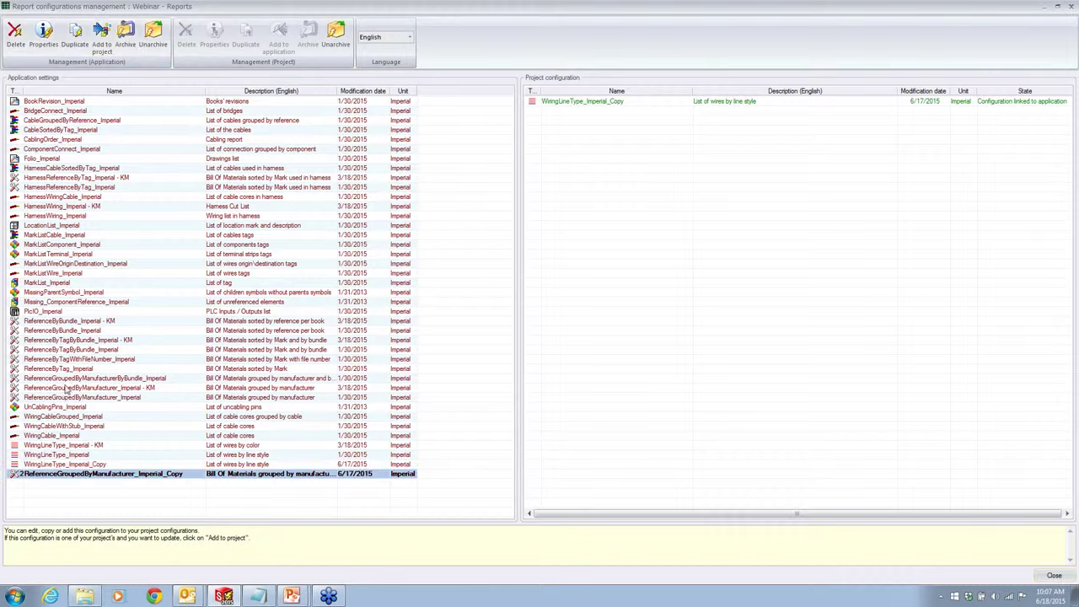
{"action": "left_click", "coordinate": [101, 38]}
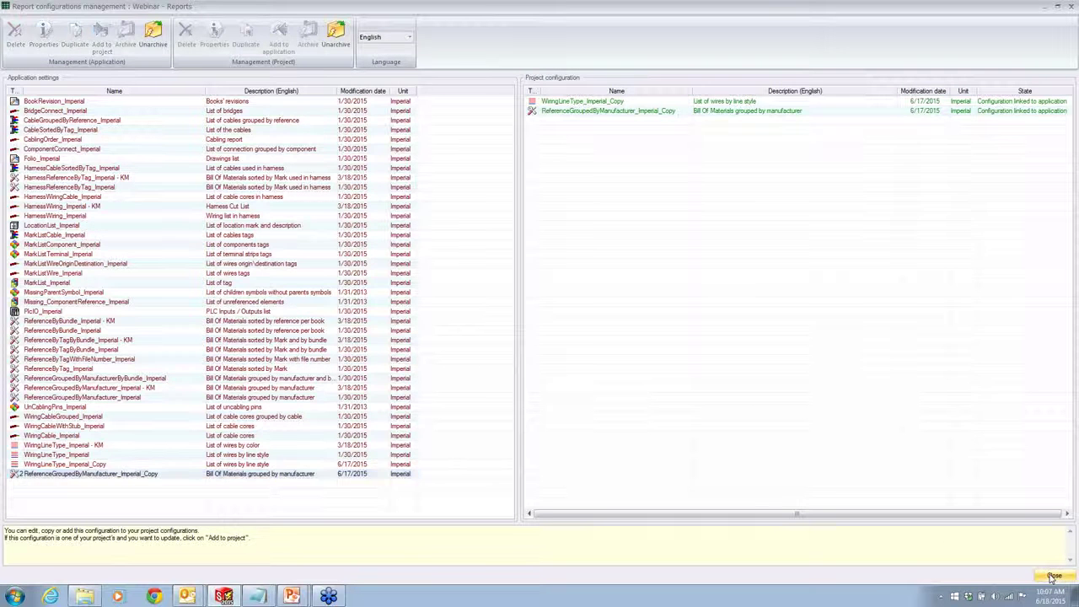
{"action": "left_click", "coordinate": [1053, 577]}
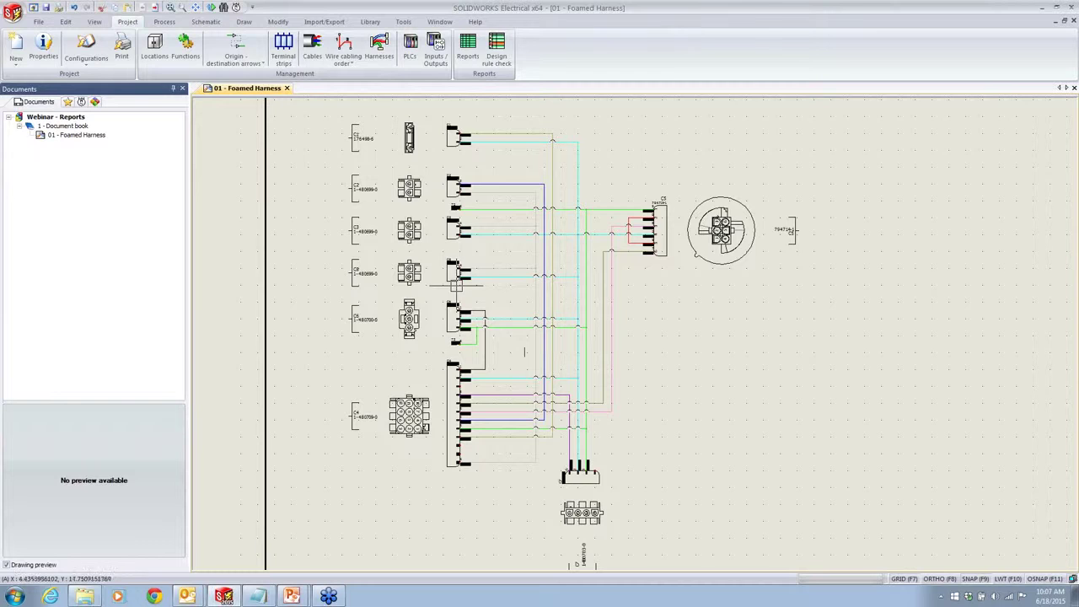
Step: Add the project reports ReferenceGroupedByManufacturer_Imperial_Copy and WiringLineType_Imperial_Copy to the report manager
{"action": "left_click", "coordinate": [467, 49]}
{"action": "left_click", "coordinate": [15, 37]}
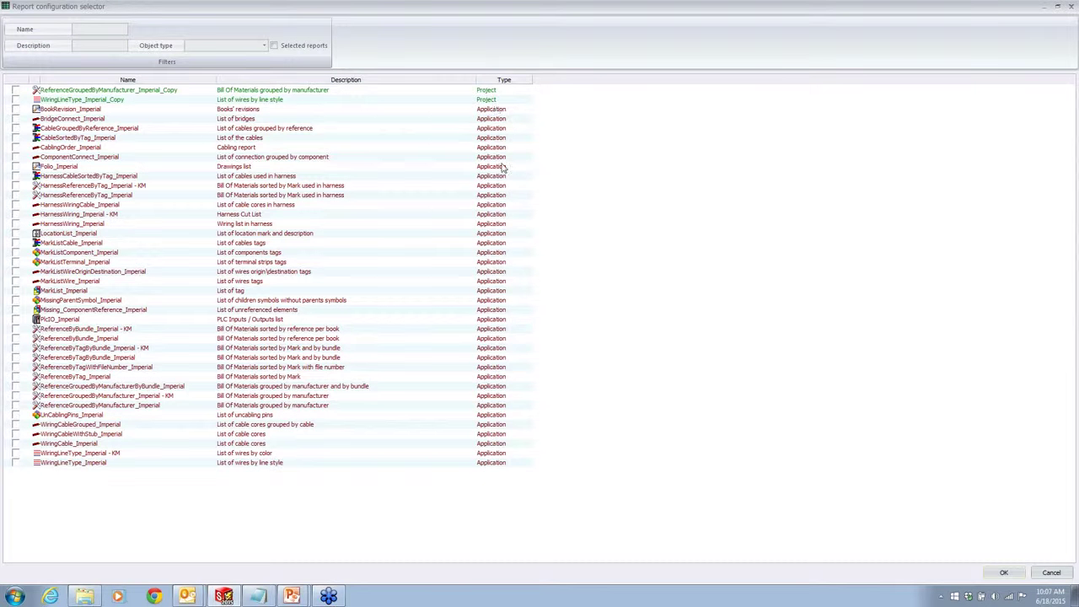
{"action": "left_click", "coordinate": [14, 90]}
{"action": "left_click", "coordinate": [19, 101]}
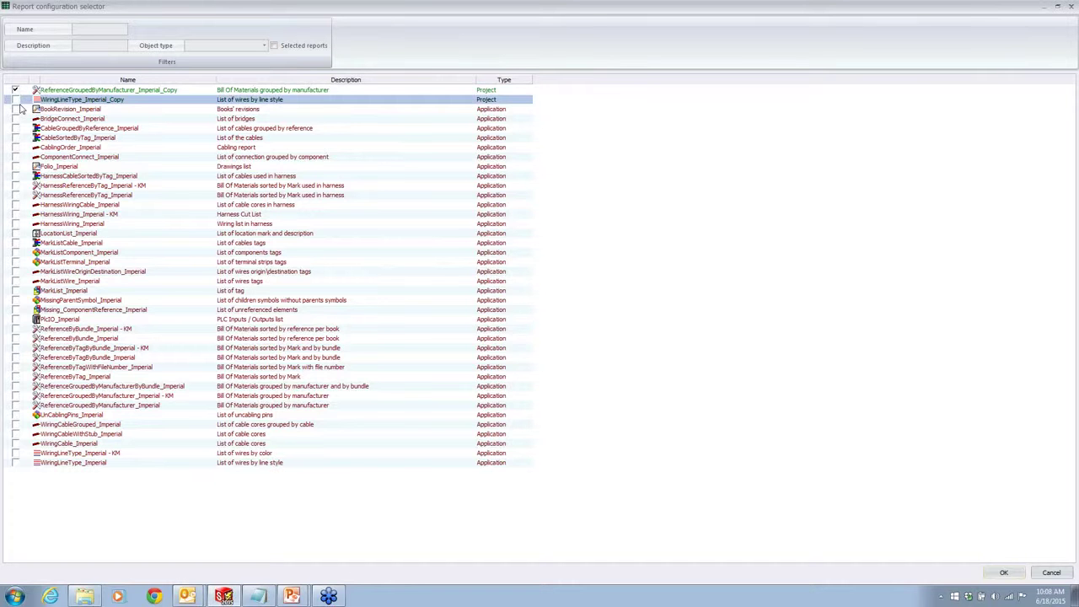
{"action": "left_click", "coordinate": [1005, 573]}
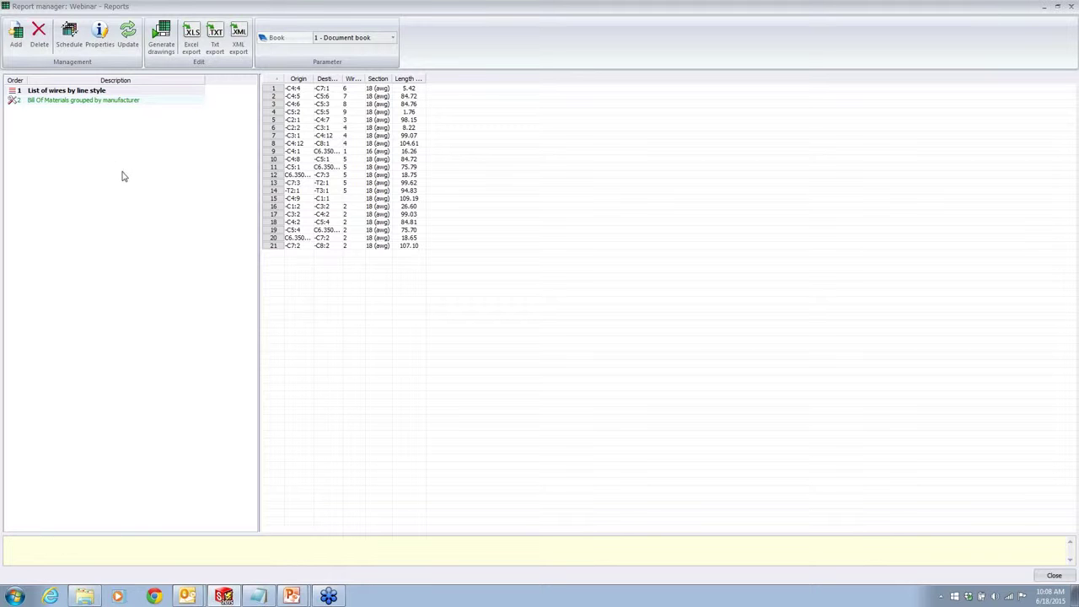
Step: Generate drawings of the wire list and the bill of materials in document book 1, and close the report manager
{"action": "left_click", "coordinate": [155, 52]}
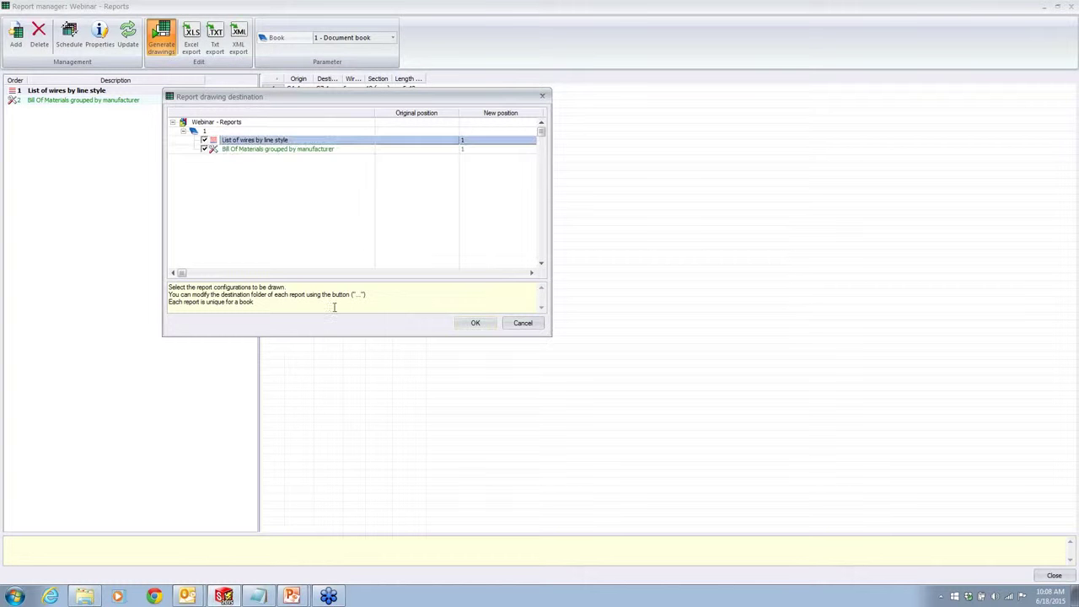
{"action": "left_click", "coordinate": [474, 323]}
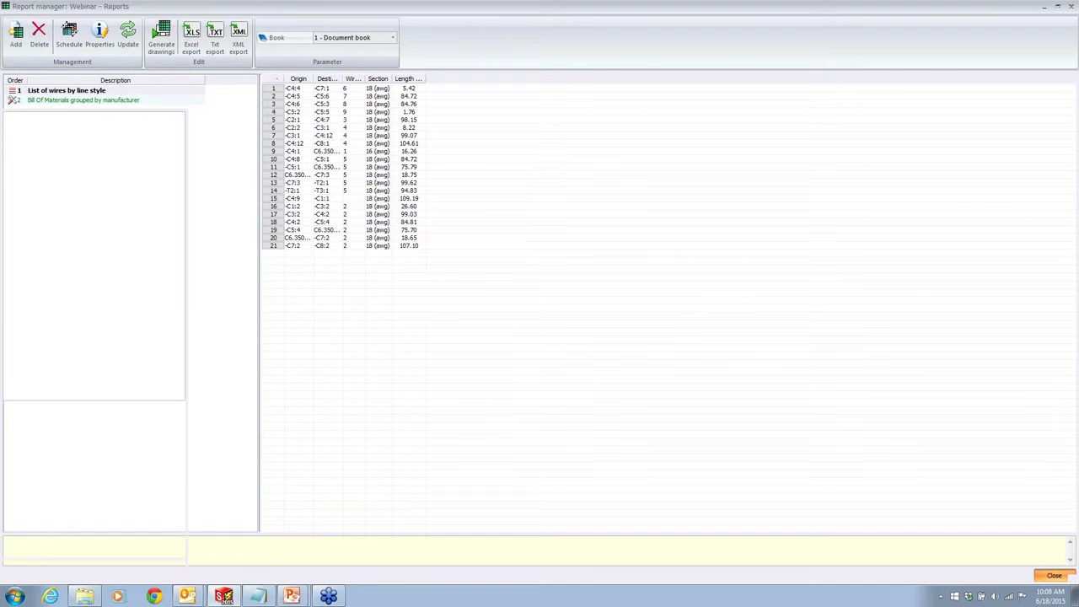
{"action": "left_click", "coordinate": [1054, 575]}
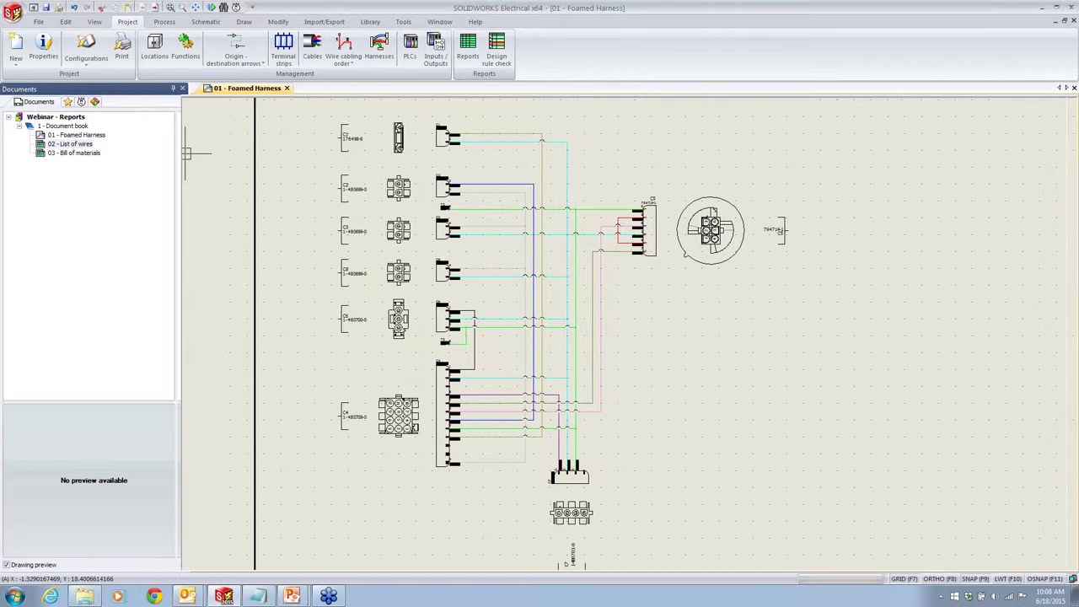
Step: Open the generated Bill of materials and List of wires drawings and review their tables
{"action": "double_click", "coordinate": [73, 152]}
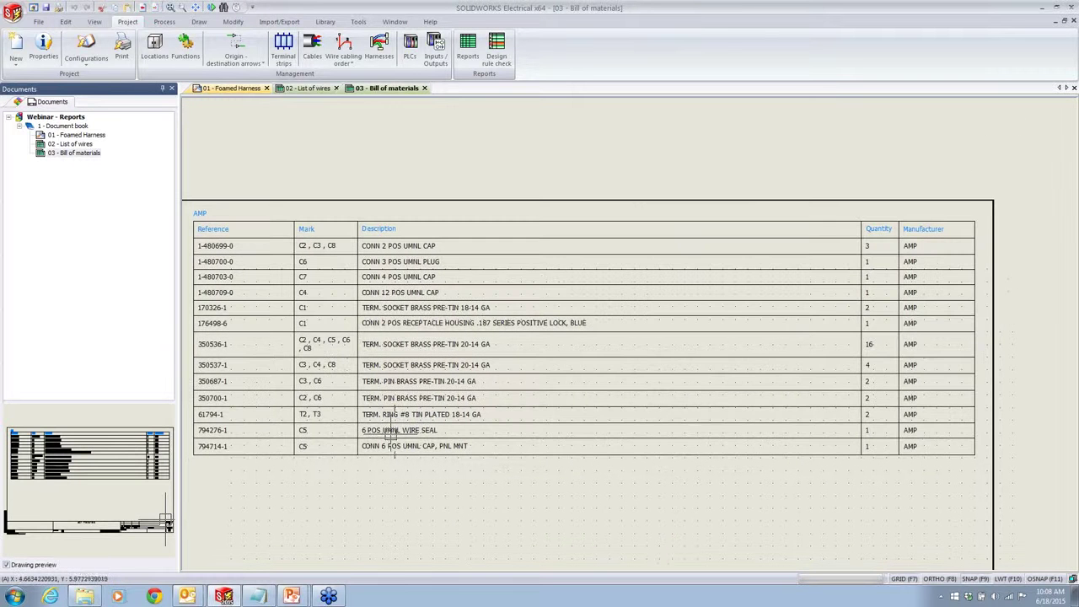
{"action": "key", "text": "alt+Tab"}
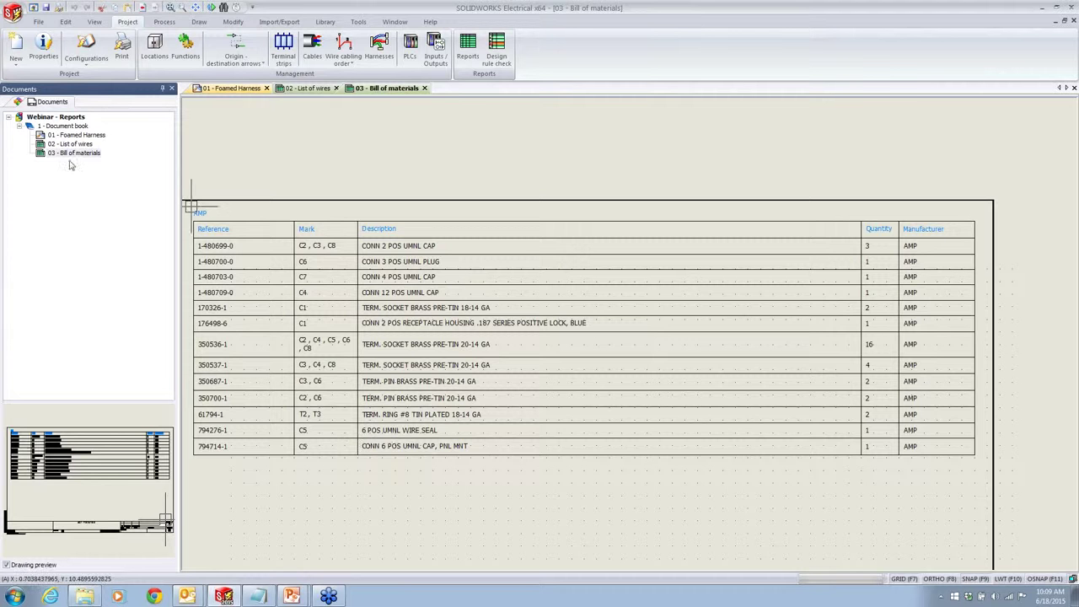
{"action": "double_click", "coordinate": [70, 144]}
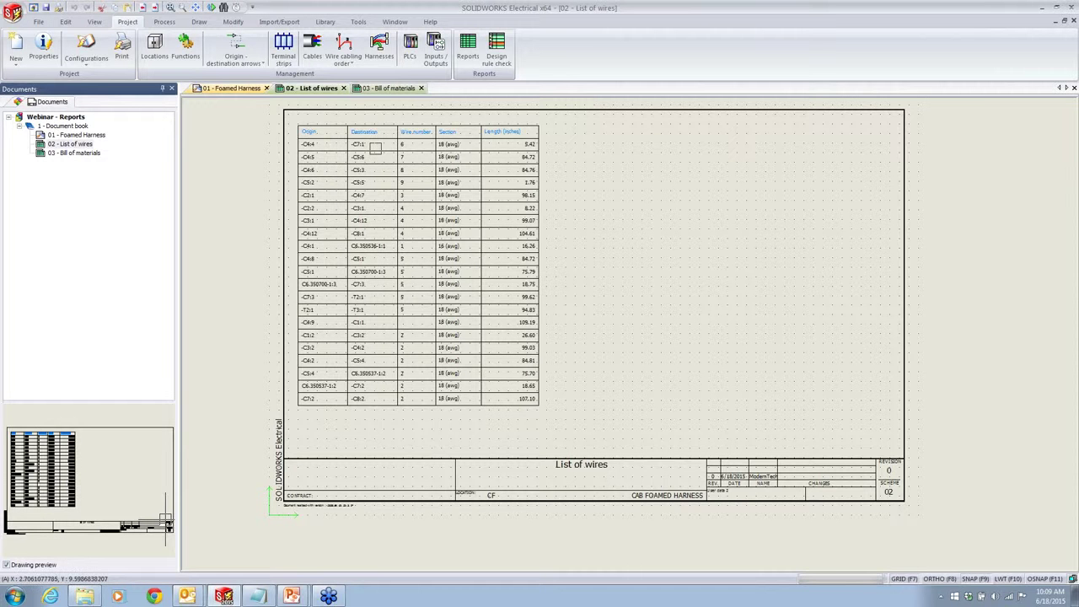
{"action": "scroll", "coordinate": [375, 148], "scroll_direction": "up", "scroll_amount": 1}
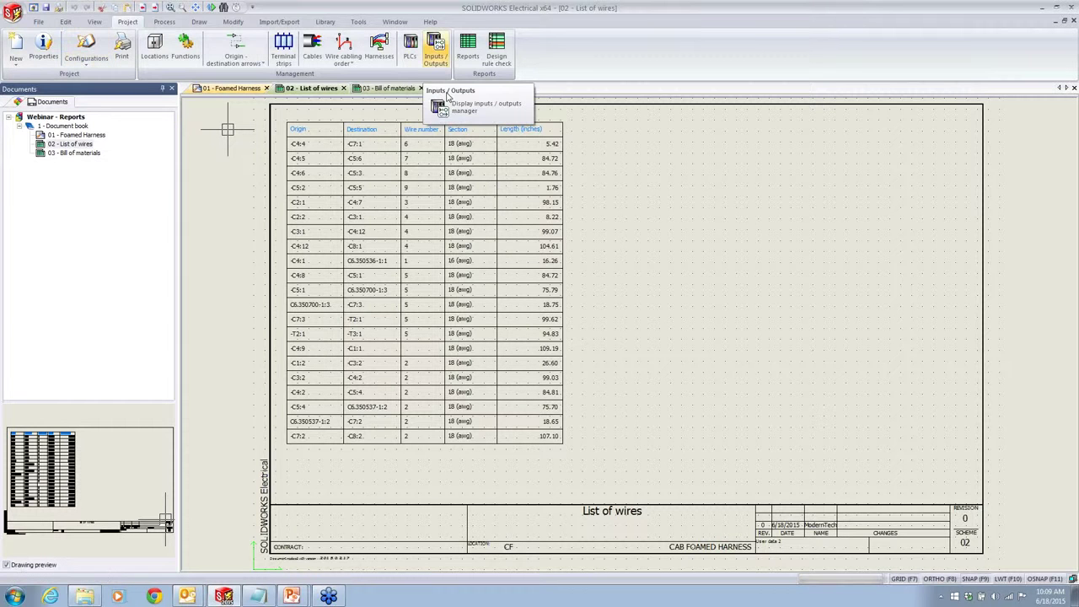
Step: Open the column settings in the properties of the List of wires by line style report
{"action": "left_click", "coordinate": [468, 52]}
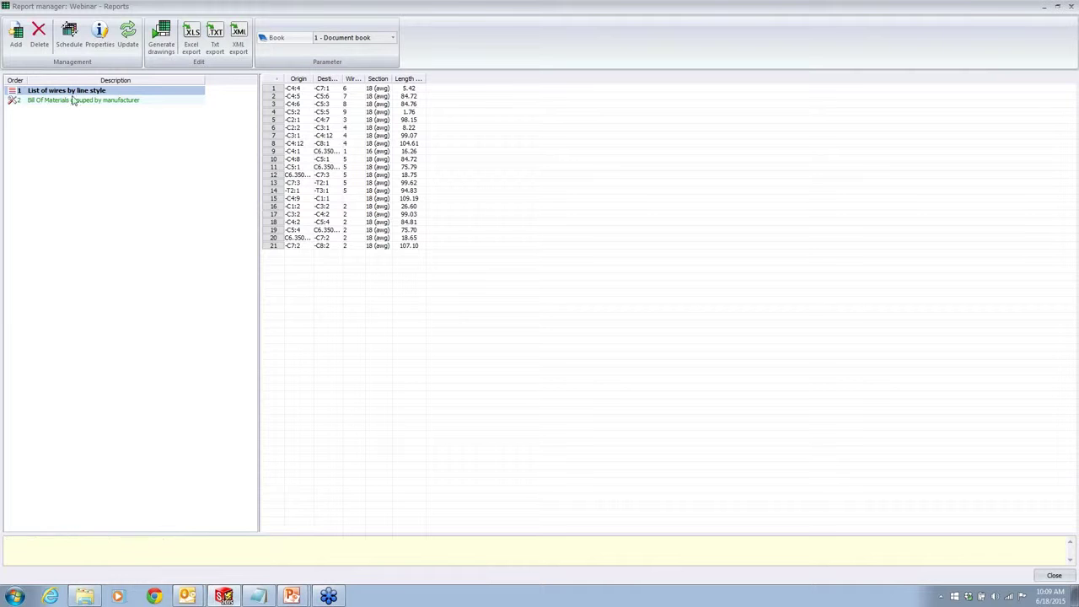
{"action": "left_click", "coordinate": [100, 34]}
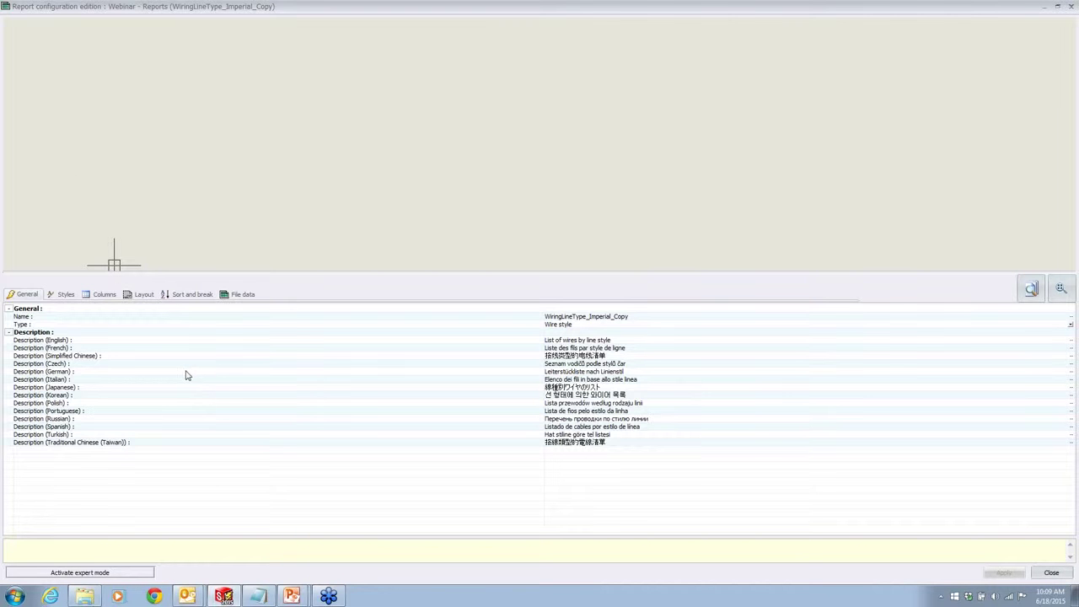
{"action": "left_click", "coordinate": [104, 295]}
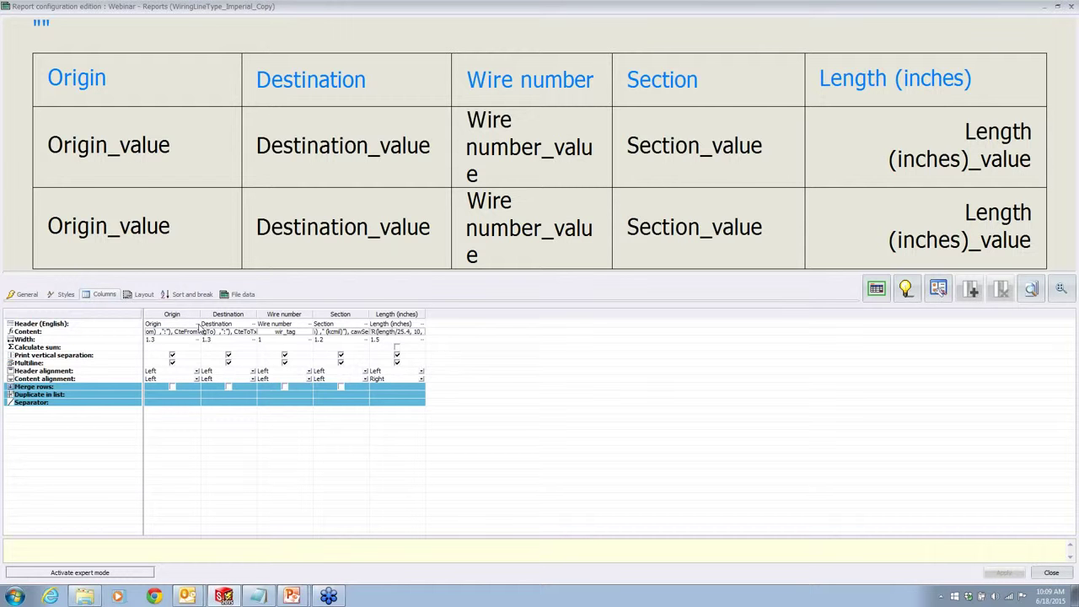
Step: Rename the Origin, Destination and Section column headers to From, To and AWG
{"action": "left_click", "coordinate": [199, 325]}
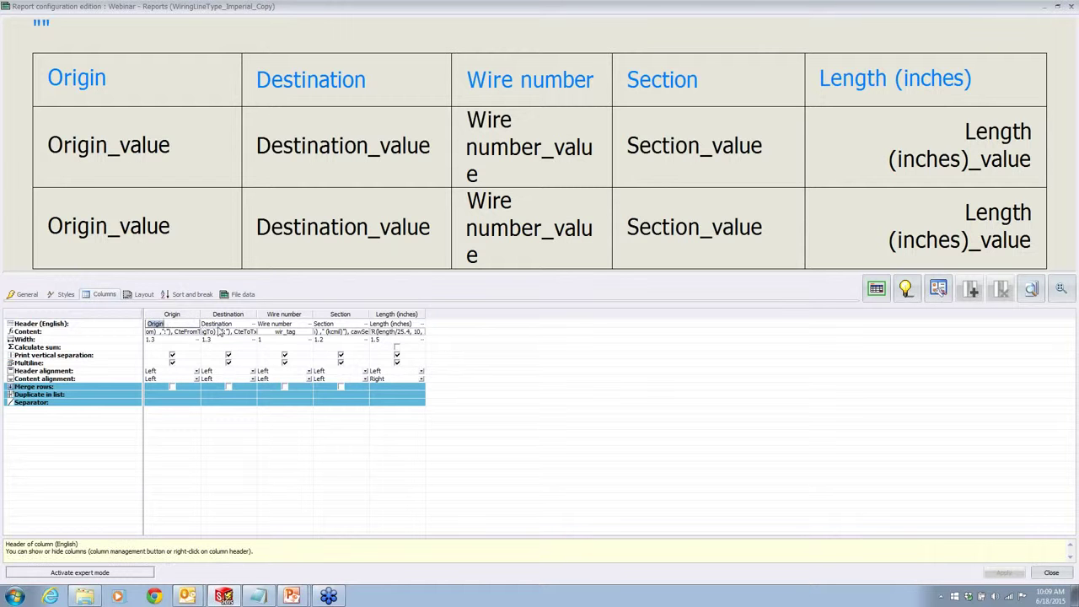
{"action": "type", "text": "F"}
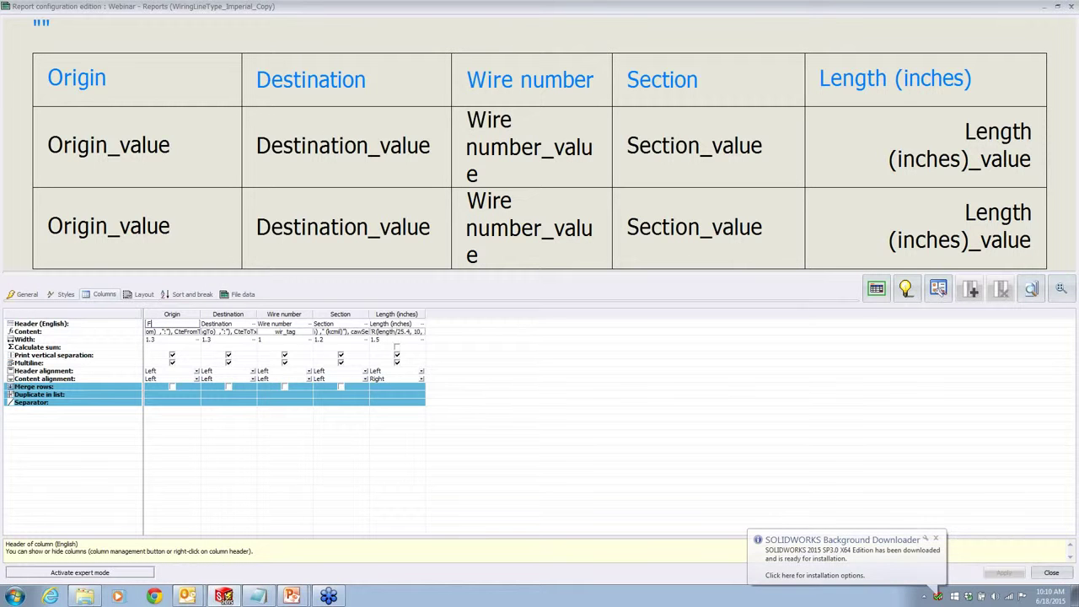
{"action": "type", "text": "rom"}
{"action": "key", "text": "Tab"}
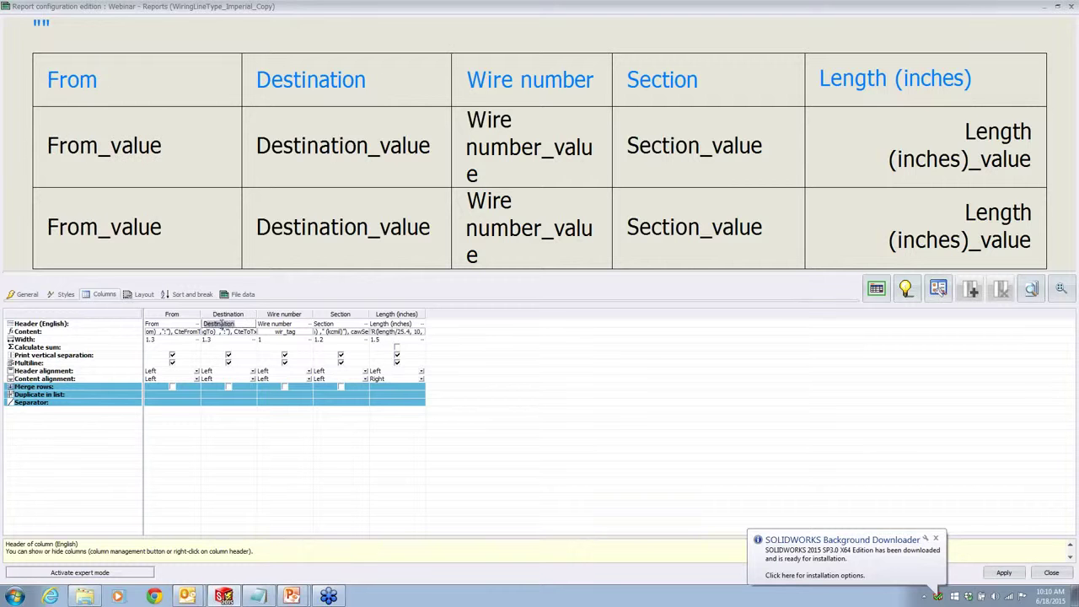
{"action": "type", "text": "T"}
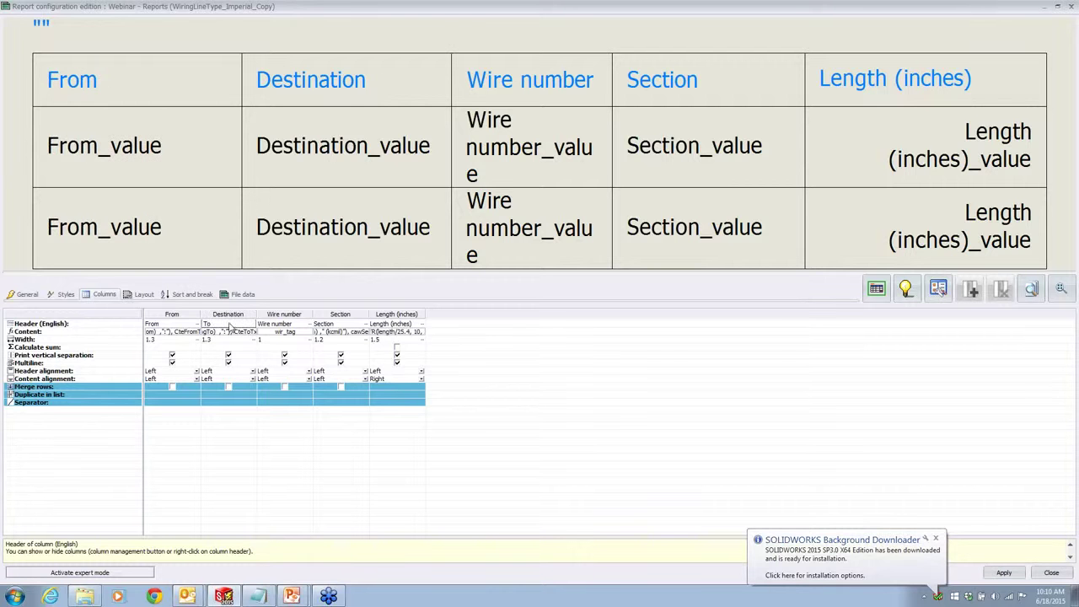
{"action": "type", "text": "o"}
{"action": "key", "text": "Return"}
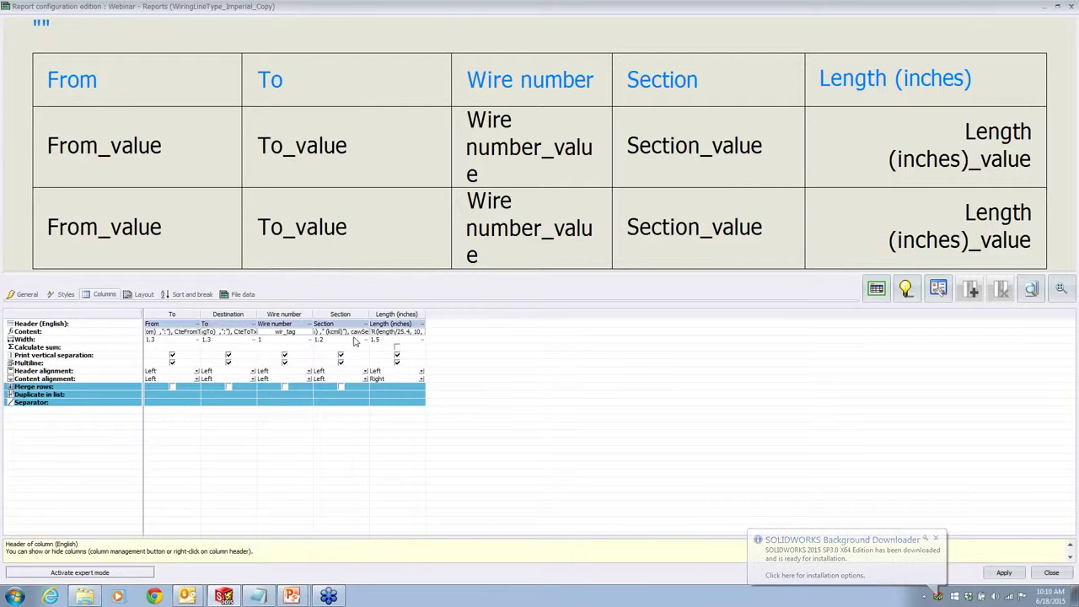
{"action": "left_click", "coordinate": [338, 324]}
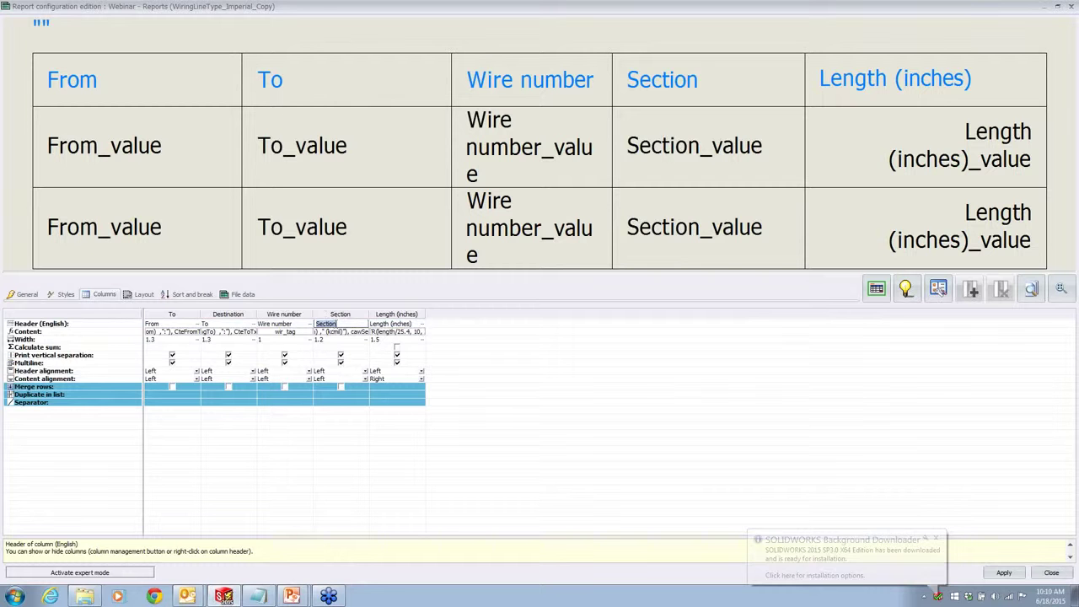
{"action": "type", "text": "AWG"}
{"action": "key", "text": "Return"}
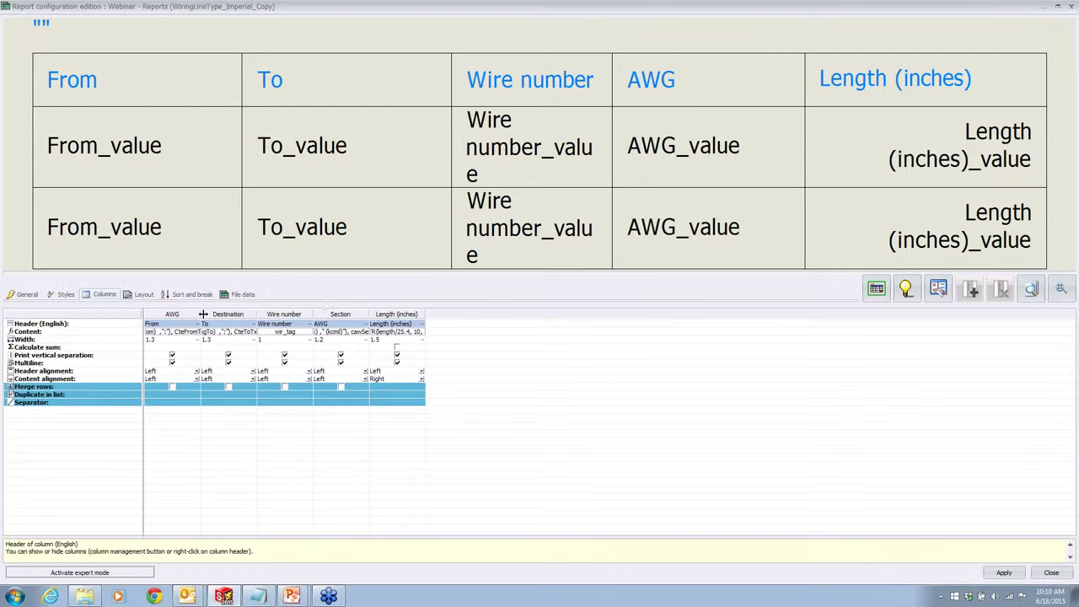
Step: Add the Color code column to the report and move Wire number and Color code to the first two column positions
{"action": "right_click", "coordinate": [447, 314]}
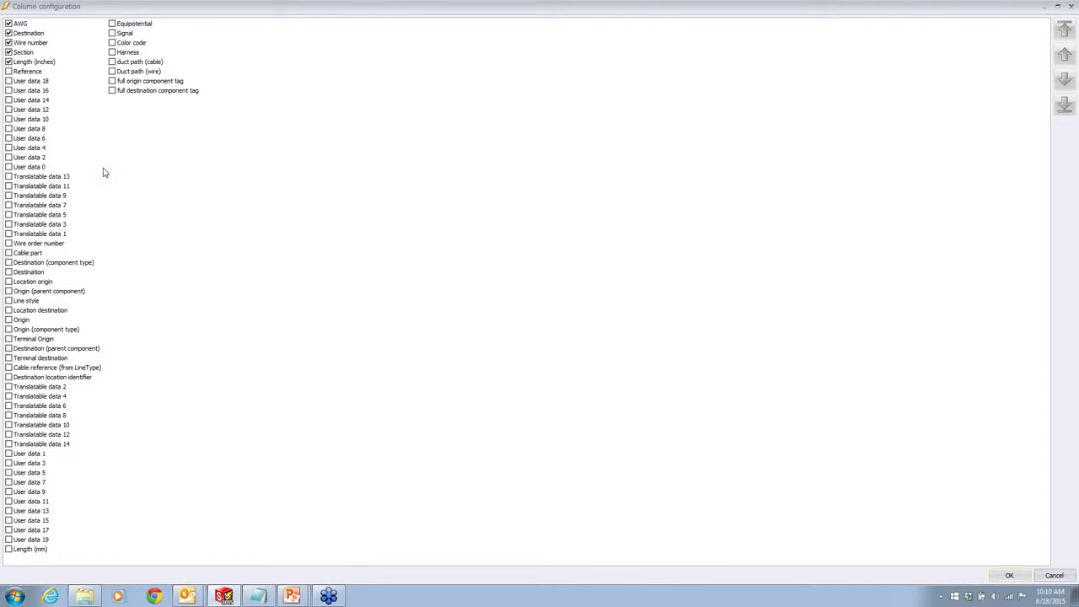
{"action": "left_click", "coordinate": [113, 42]}
{"action": "left_click", "coordinate": [1000, 578]}
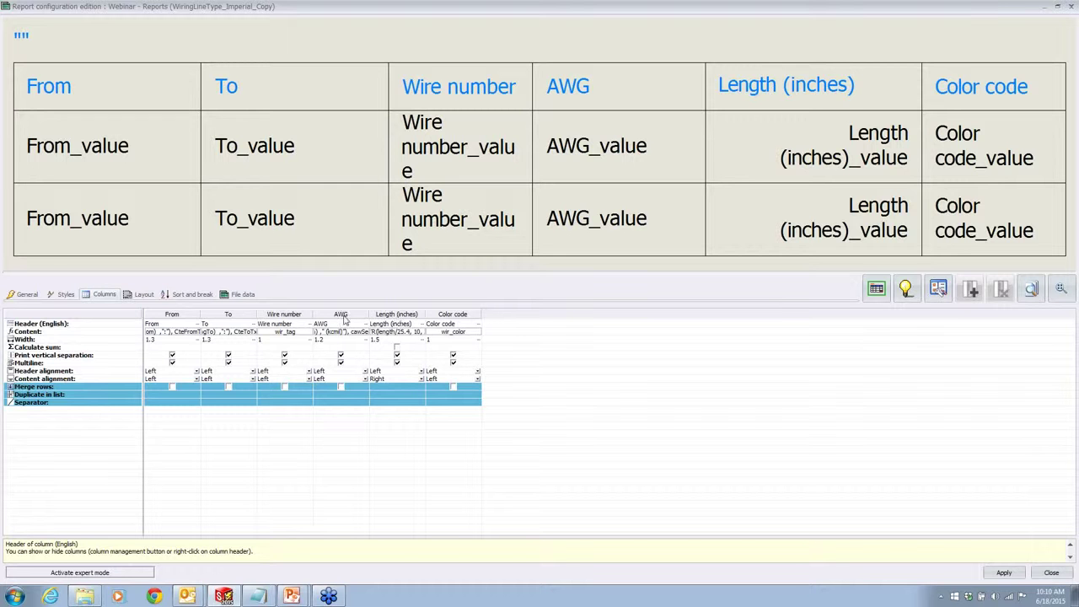
{"action": "left_click_drag", "start_coordinate": [300, 315], "coordinate": [168, 316]}
{"action": "left_click_drag", "start_coordinate": [453, 315], "coordinate": [285, 317]}
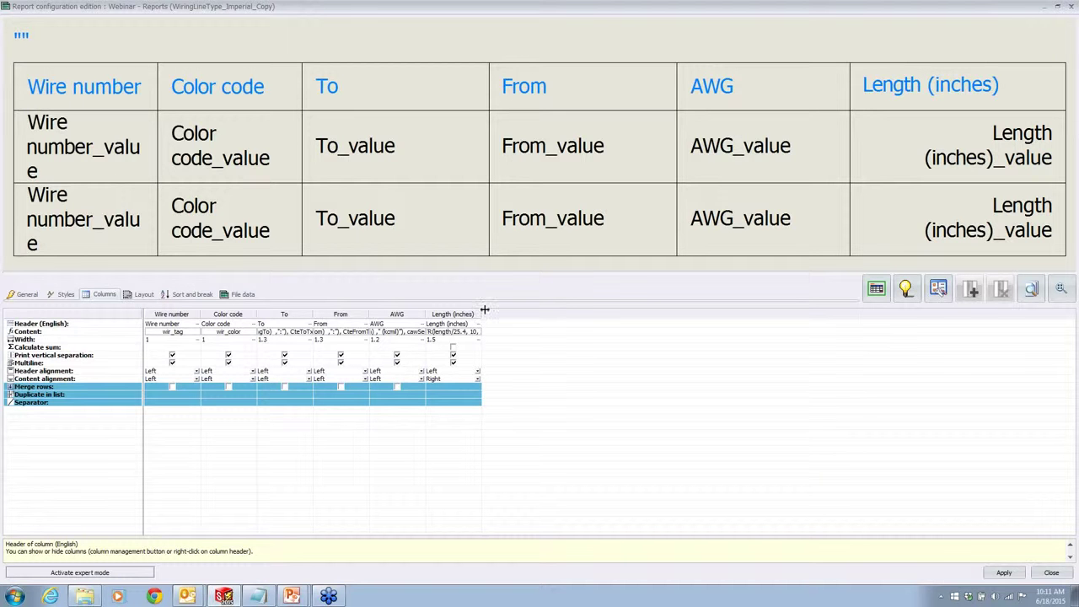
Step: Check the report's layout, apply the column changes and close the report configuration
{"action": "left_click", "coordinate": [144, 294]}
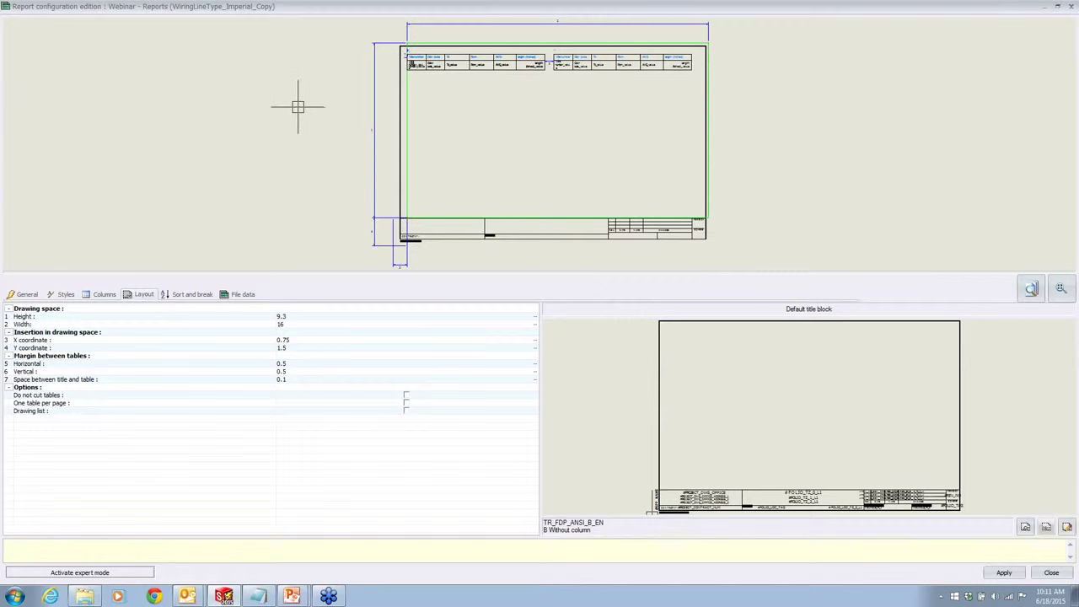
{"action": "left_click", "coordinate": [996, 573]}
{"action": "left_click", "coordinate": [1052, 574]}
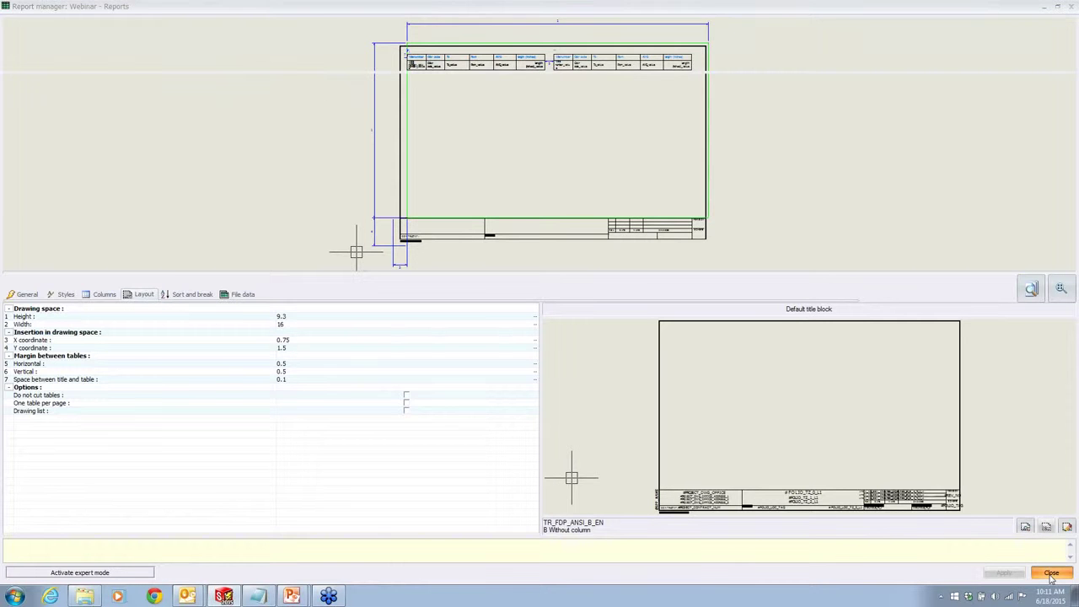
Step: Update the wire list report, regenerate the wire list and bill of materials drawings, and return to the List of wires drawing
{"action": "left_click", "coordinate": [128, 37]}
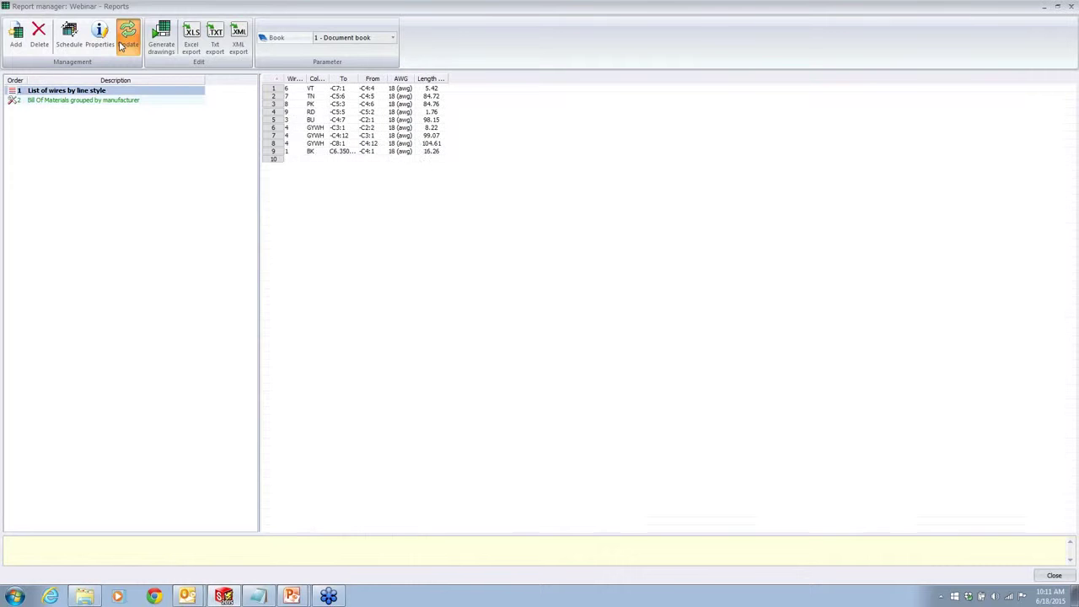
{"action": "left_click", "coordinate": [163, 42]}
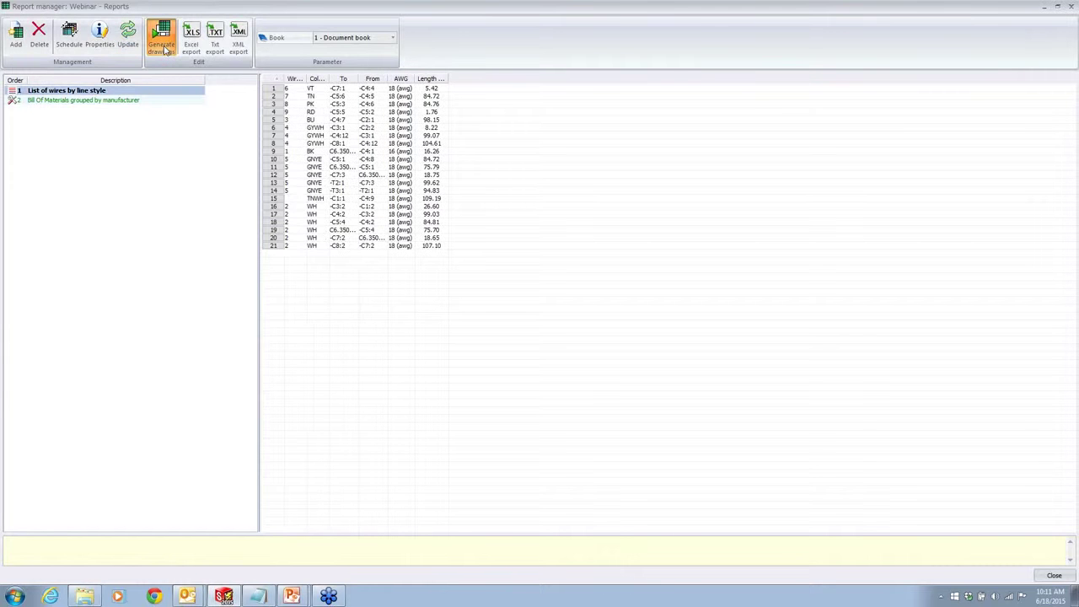
{"action": "left_click", "coordinate": [474, 323]}
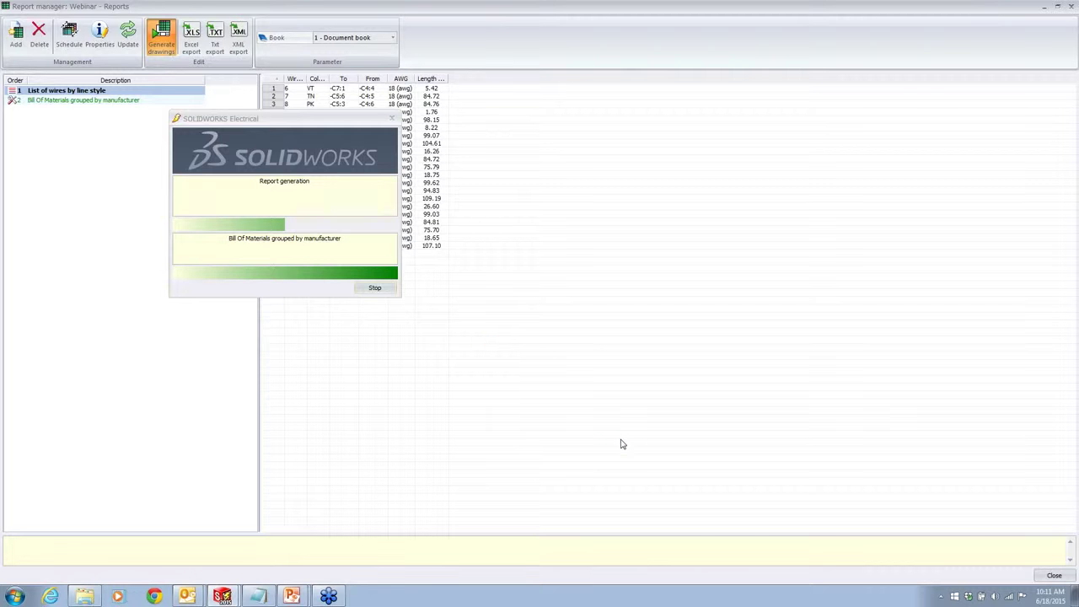
{"action": "left_click", "coordinate": [1052, 577]}
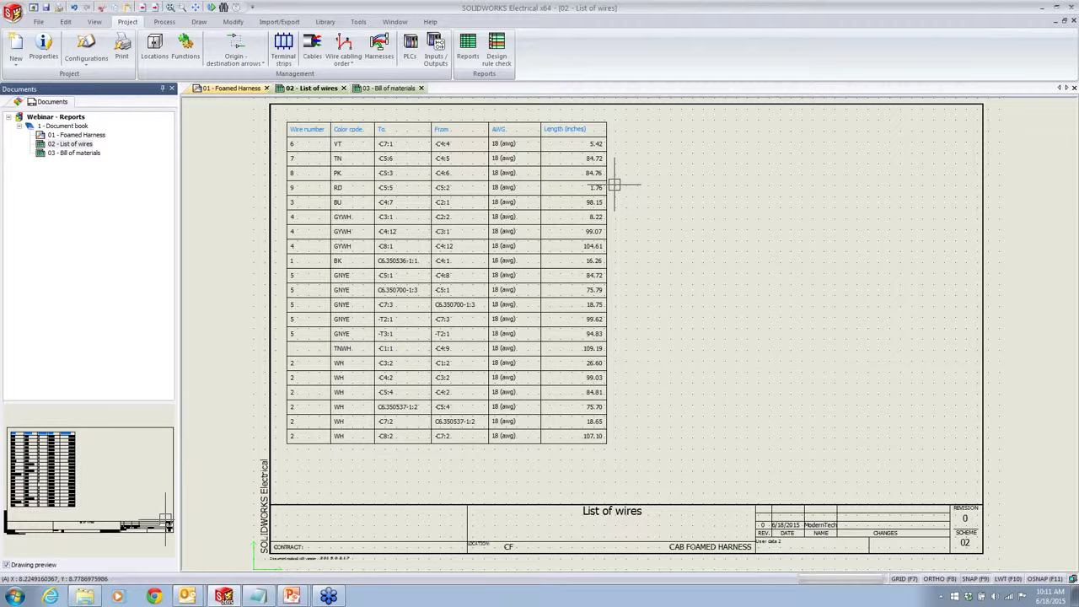
{"action": "key", "text": "alt+Tab"}
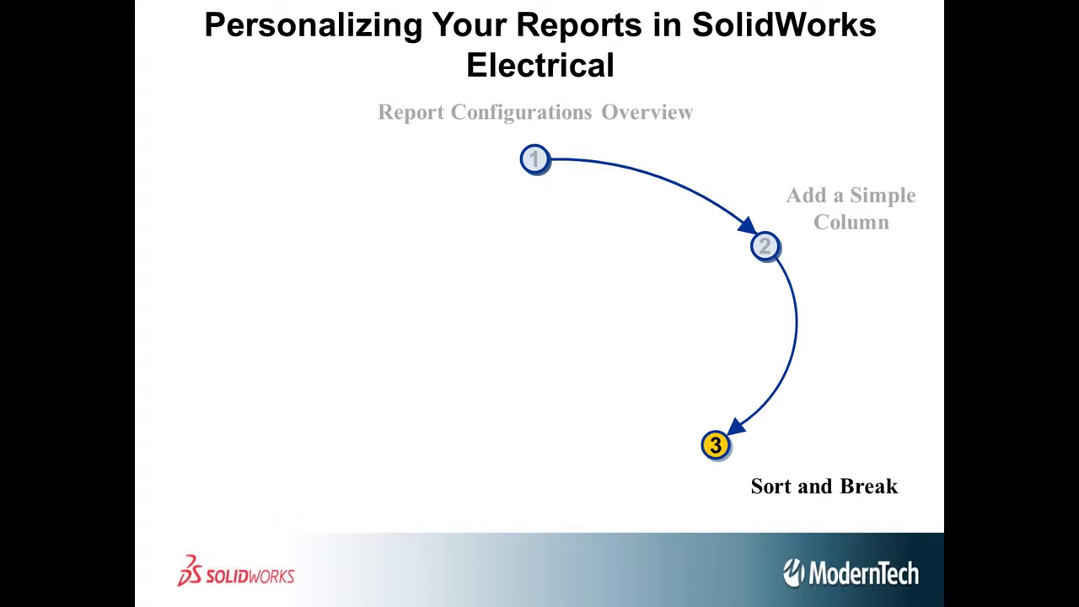
{"action": "key", "text": "alt+Tab"}
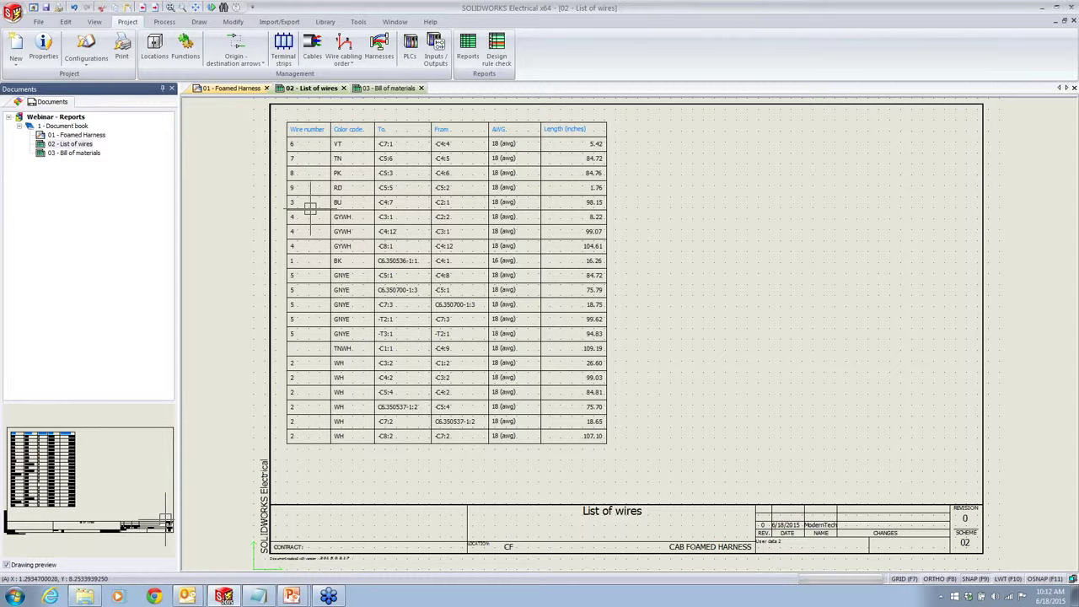
Step: Sort the List of wires by line style report by wire number (wir_tag) and apply the change
{"action": "left_click", "coordinate": [465, 59]}
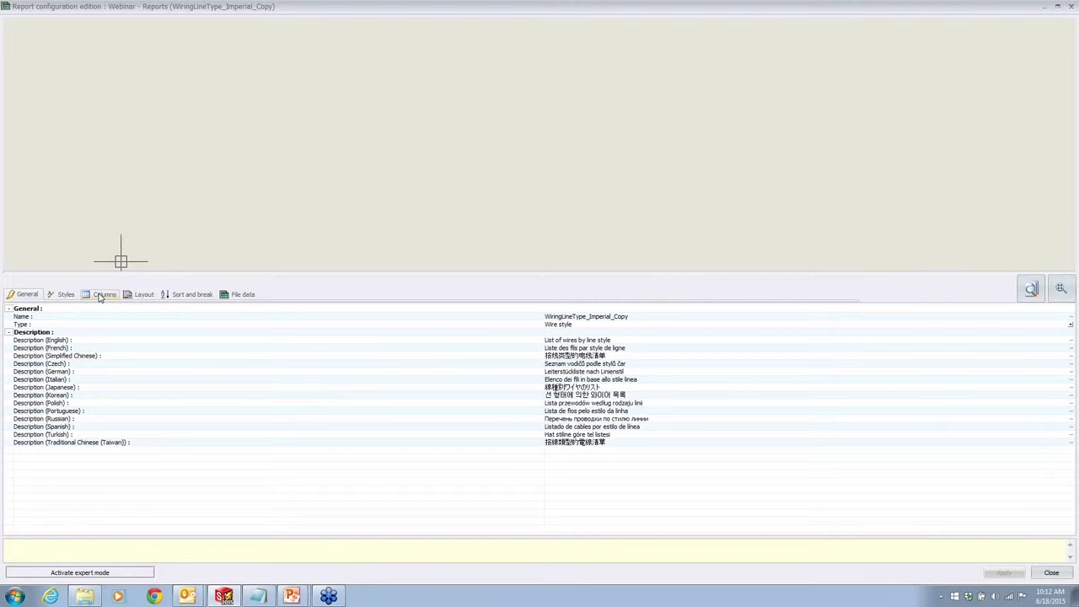
{"action": "left_click", "coordinate": [189, 297]}
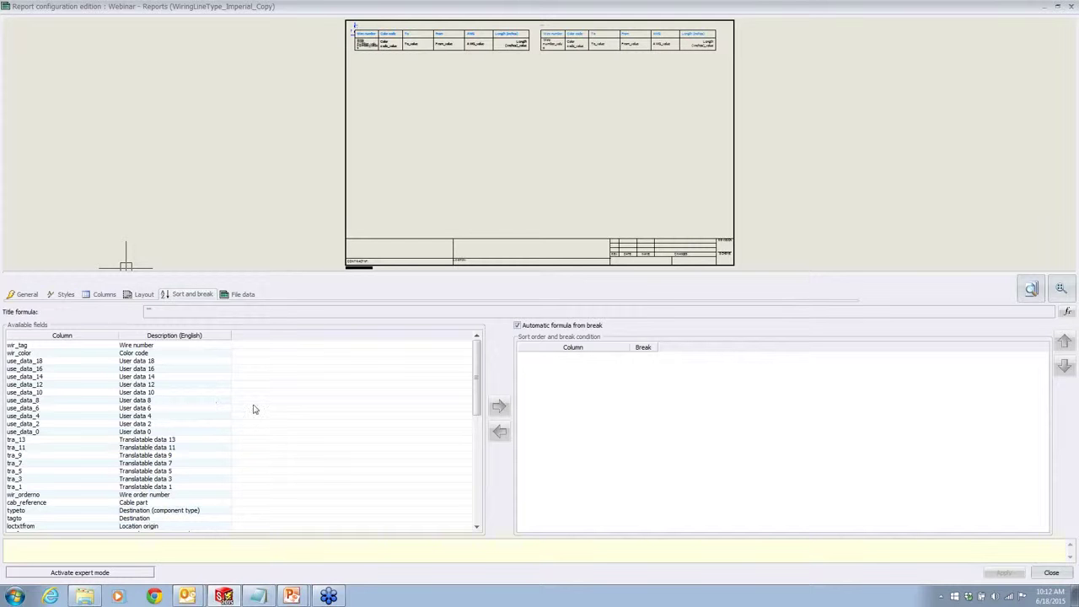
{"action": "left_click", "coordinate": [131, 352]}
{"action": "left_click", "coordinate": [498, 405]}
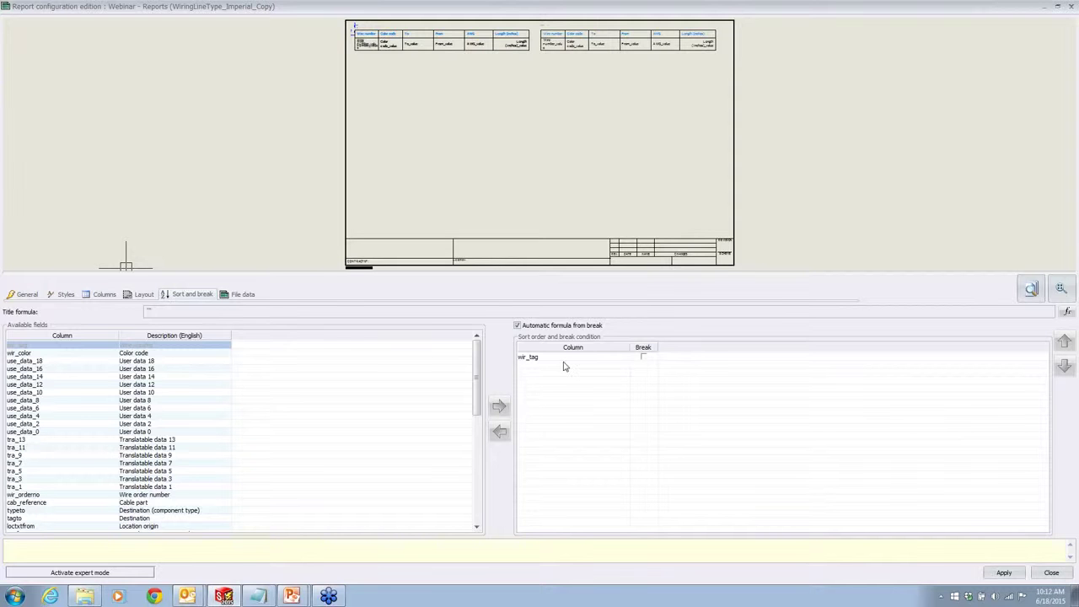
{"action": "left_click", "coordinate": [1007, 574]}
{"action": "left_click", "coordinate": [1052, 573]}
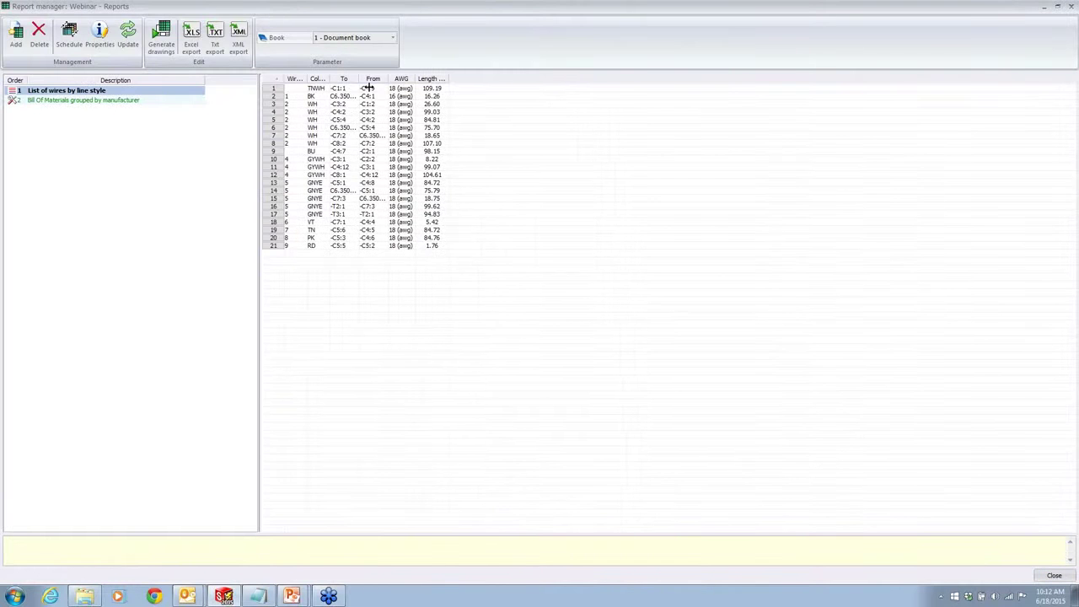
{"action": "left_click_drag", "start_coordinate": [368, 88], "coordinate": [368, 88]}
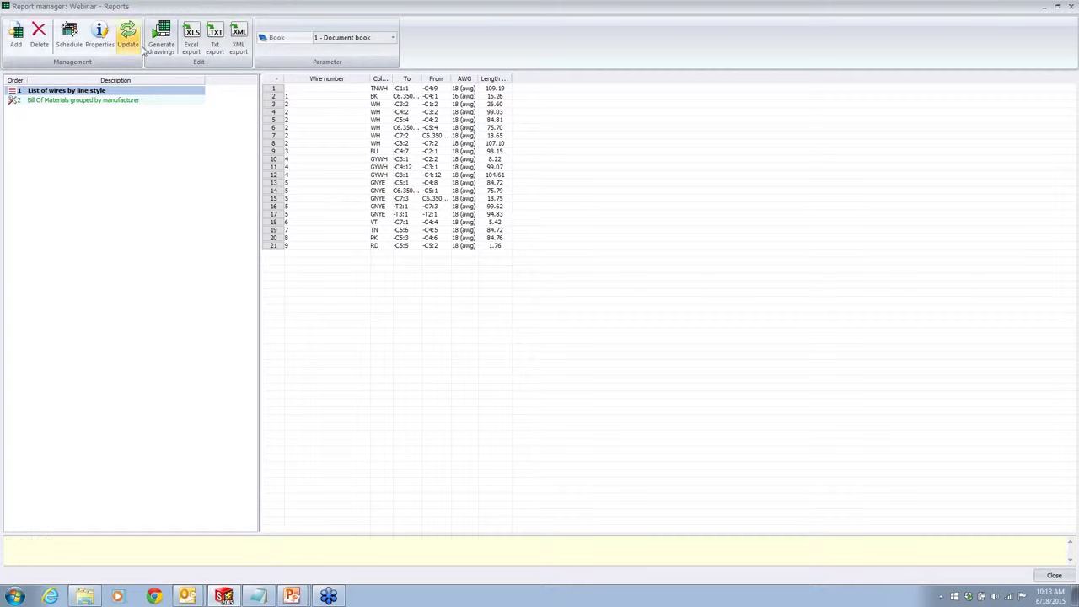
Step: Add the line style field (ltyname) to the wire list's sort order with a break on it, and apply the change
{"action": "left_click", "coordinate": [99, 38]}
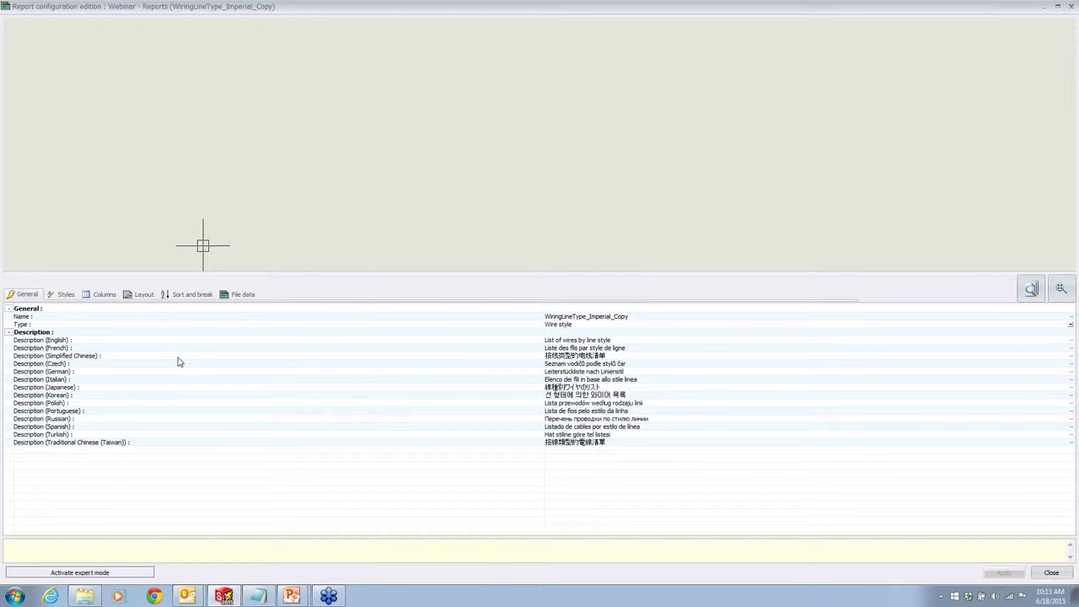
{"action": "left_click", "coordinate": [140, 294]}
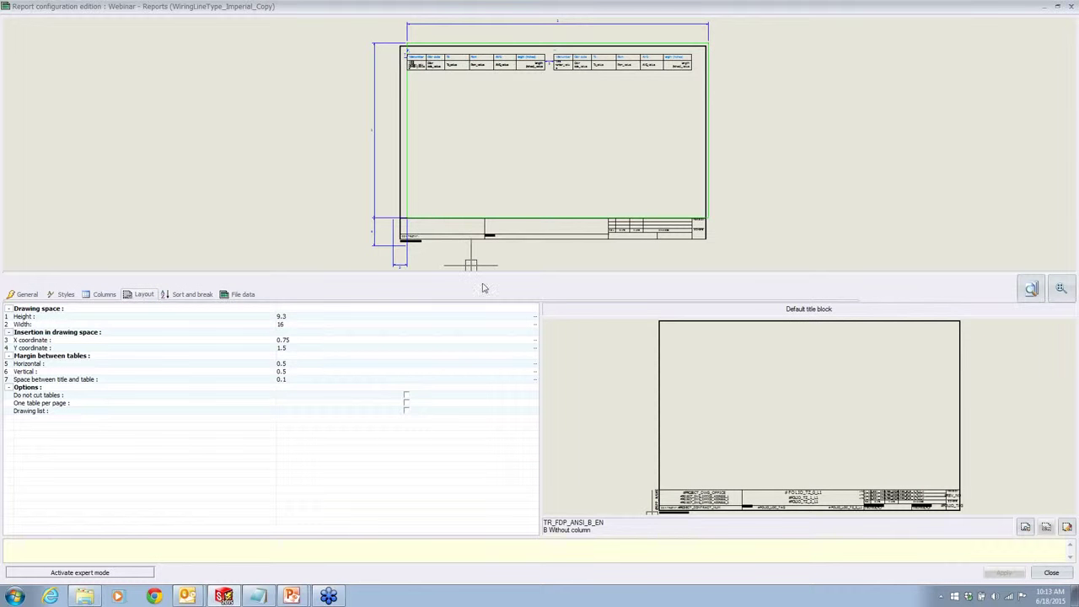
{"action": "left_click_drag", "start_coordinate": [499, 279], "coordinate": [499, 376]}
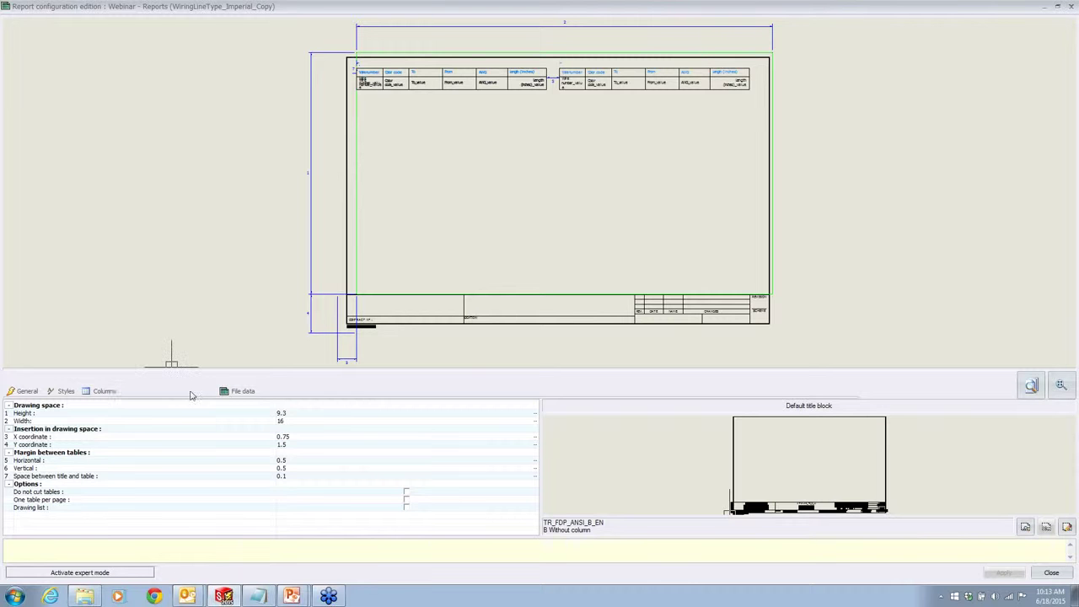
{"action": "left_click", "coordinate": [192, 391]}
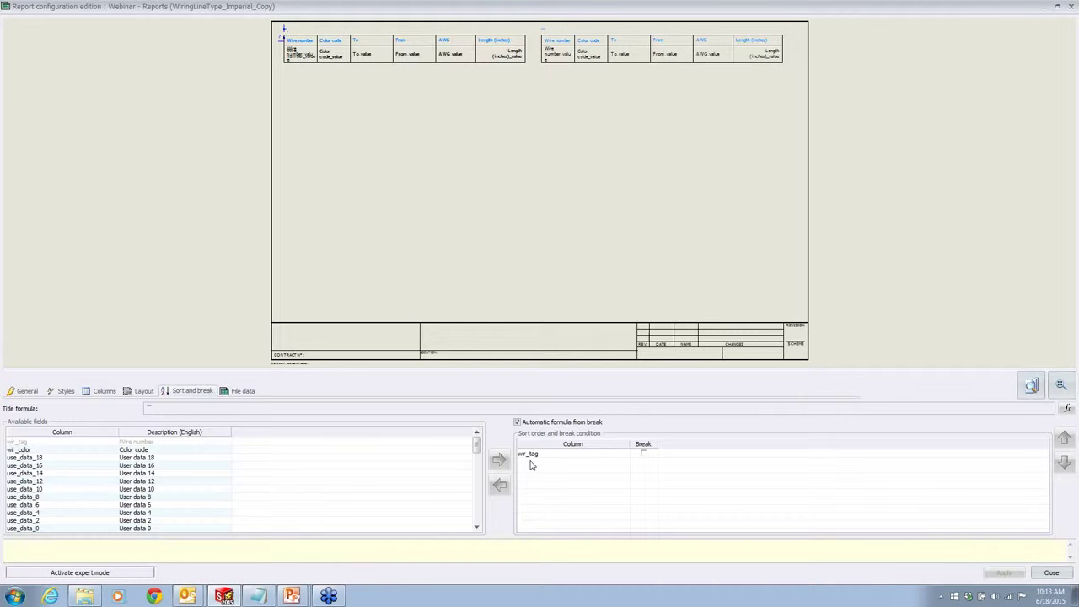
{"action": "left_click_drag", "start_coordinate": [476, 442], "coordinate": [480, 476]}
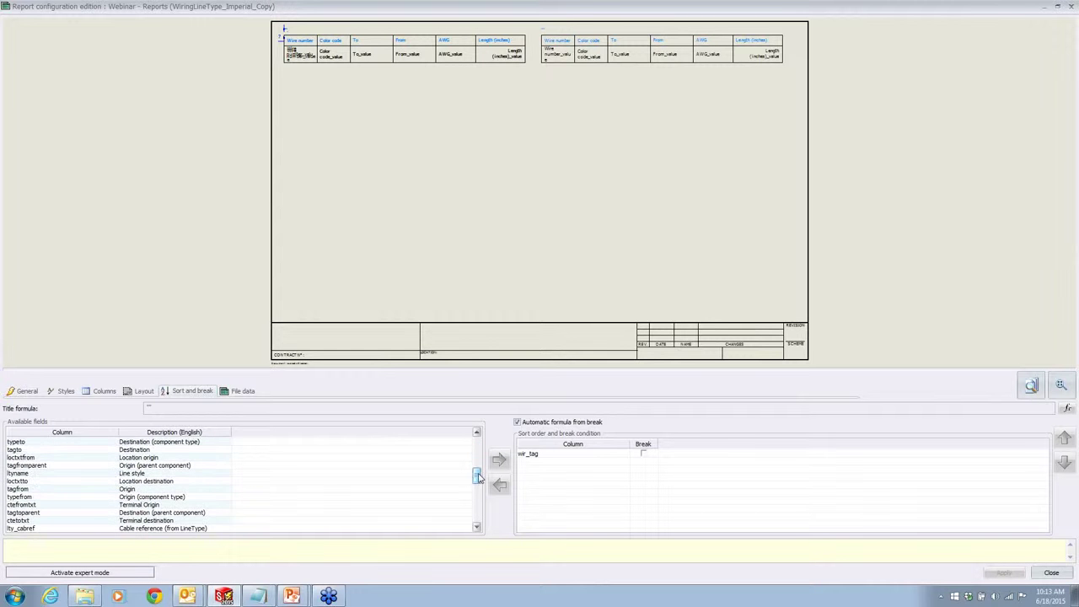
{"action": "left_click", "coordinate": [36, 474]}
{"action": "left_click", "coordinate": [492, 460]}
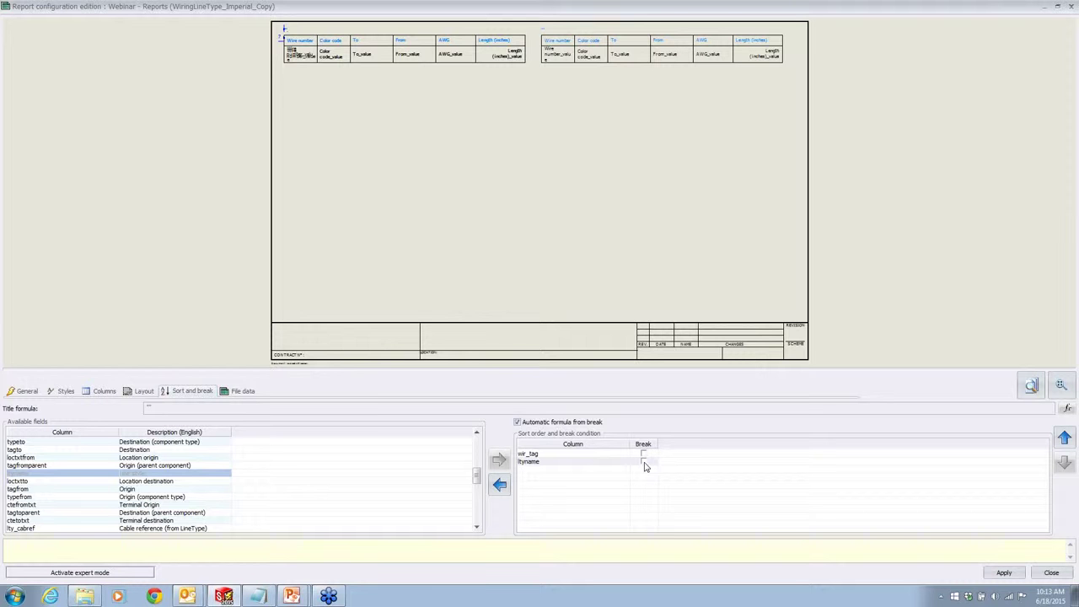
{"action": "left_click", "coordinate": [644, 462]}
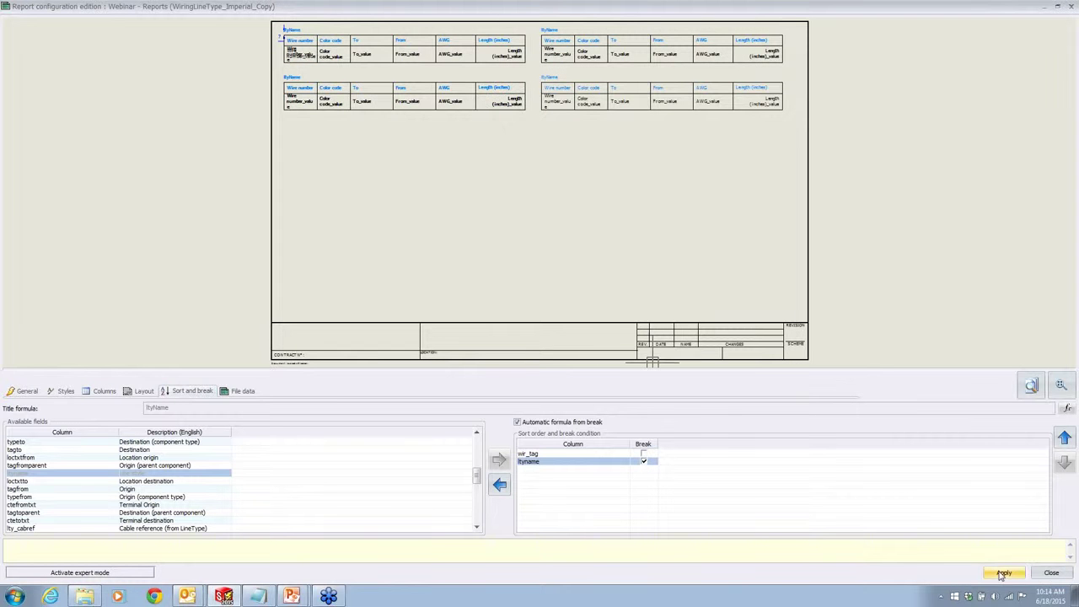
{"action": "left_click", "coordinate": [1003, 574]}
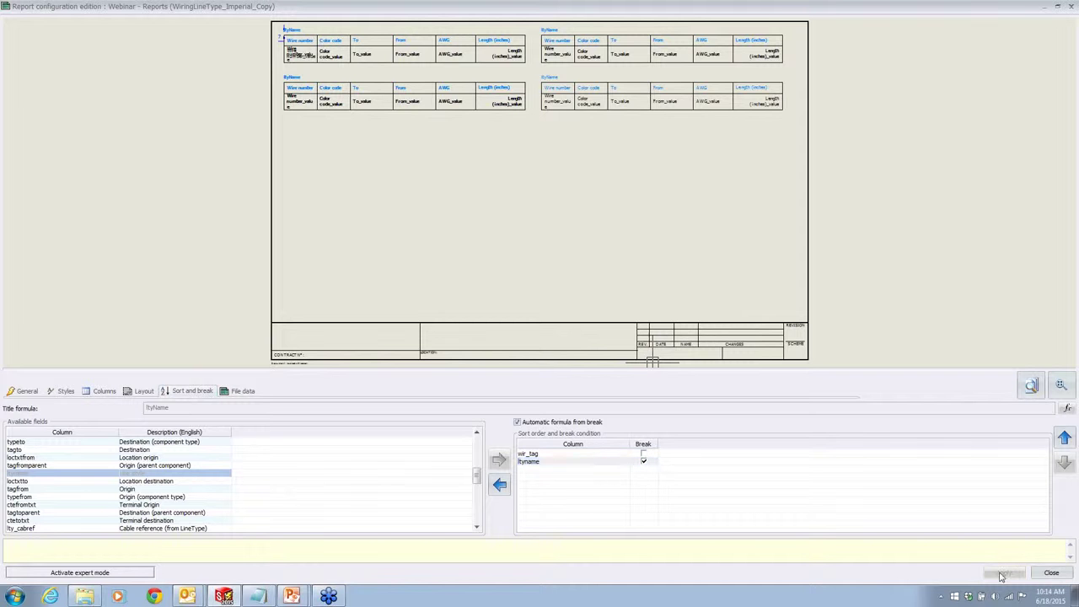
{"action": "left_click", "coordinate": [1052, 574]}
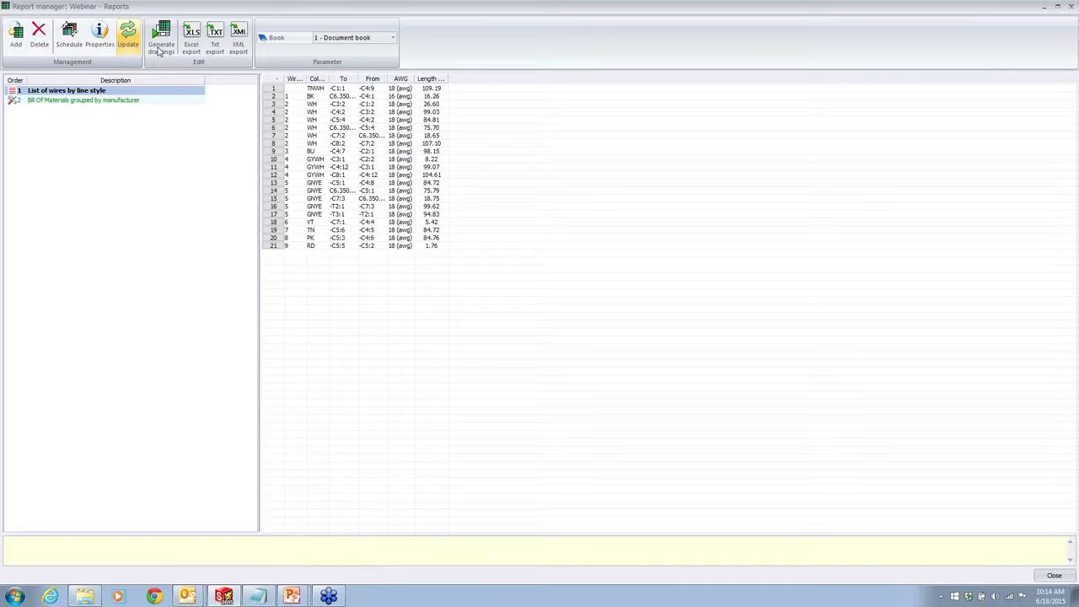
Step: Regenerate the report drawings and inspect the wire tables split by line style in the List of wires drawing
{"action": "left_click", "coordinate": [161, 38]}
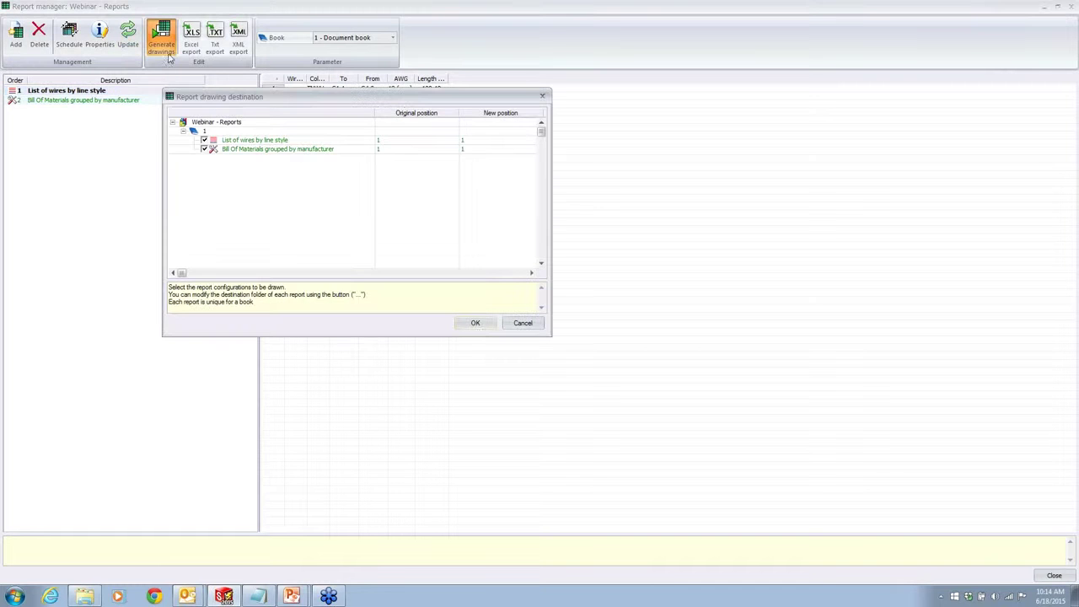
{"action": "left_click", "coordinate": [476, 324]}
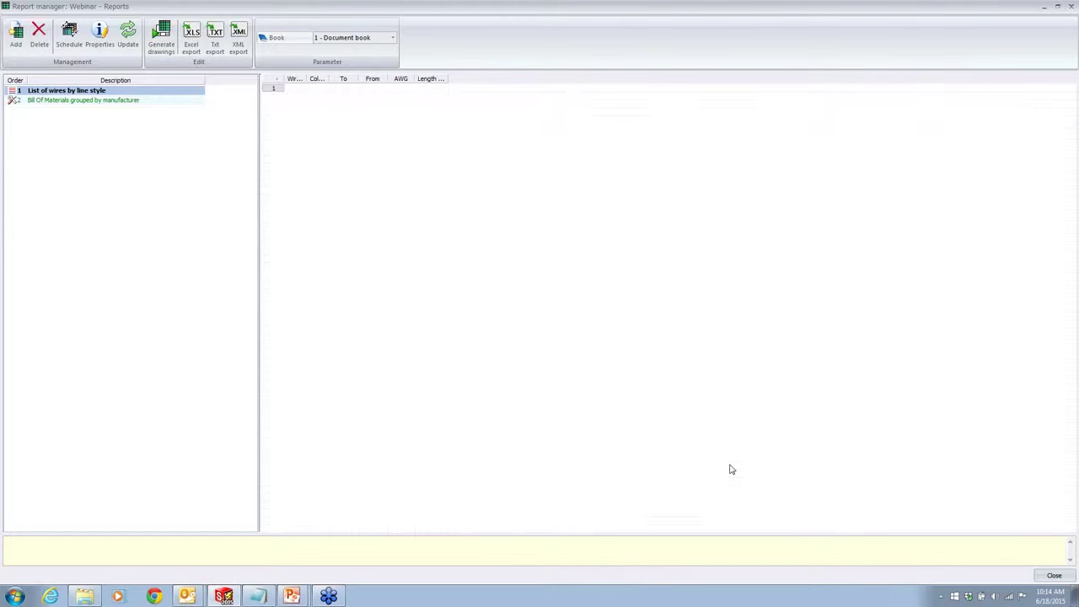
{"action": "left_click", "coordinate": [1053, 576]}
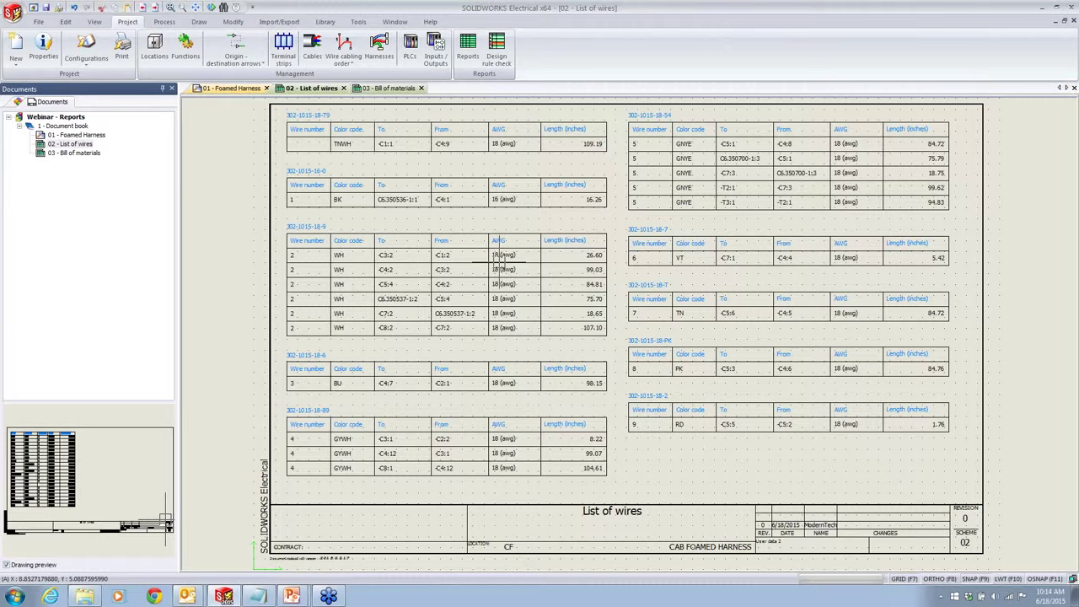
{"action": "scroll", "coordinate": [310, 120], "scroll_direction": "up", "scroll_amount": 1}
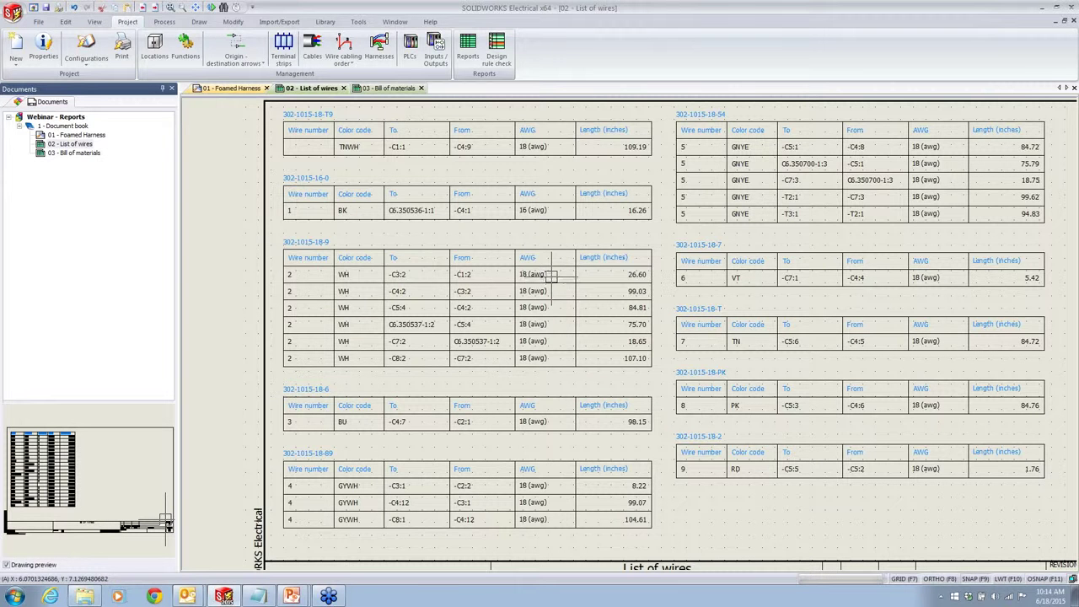
{"action": "key", "text": "alt+Tab"}
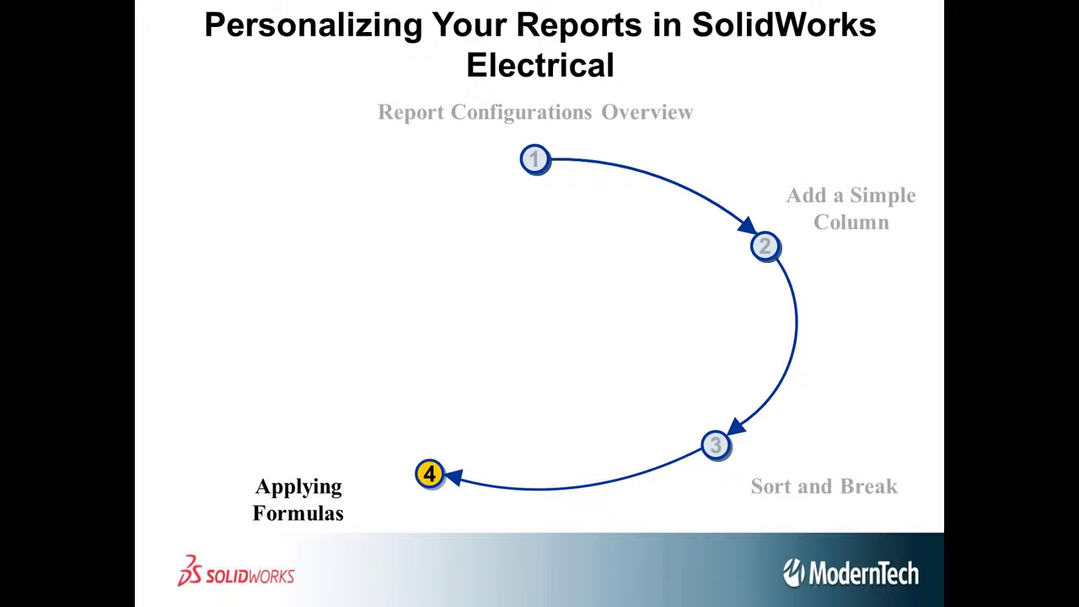
{"action": "key", "text": "alt+Tab"}
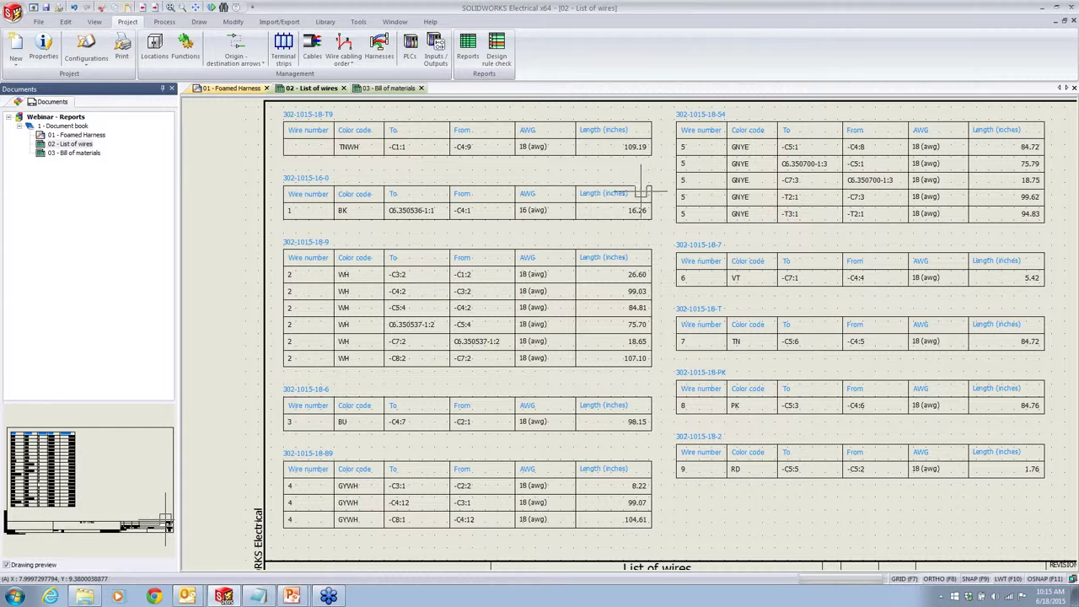
Step: Open the column settings in the wire list report's properties and enlarge the settings area
{"action": "left_click", "coordinate": [459, 46]}
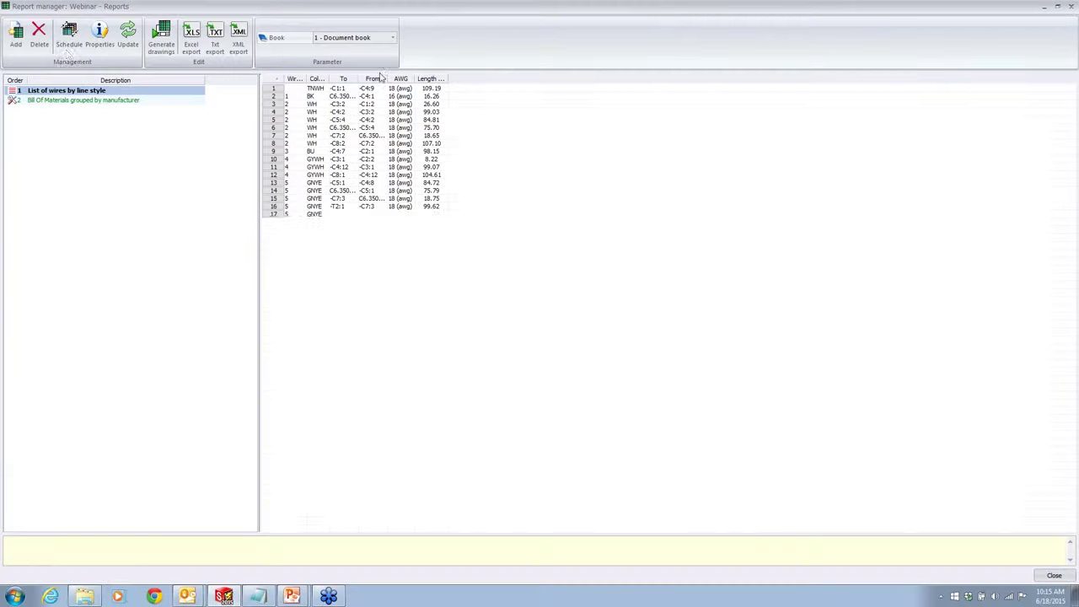
{"action": "left_click", "coordinate": [100, 38]}
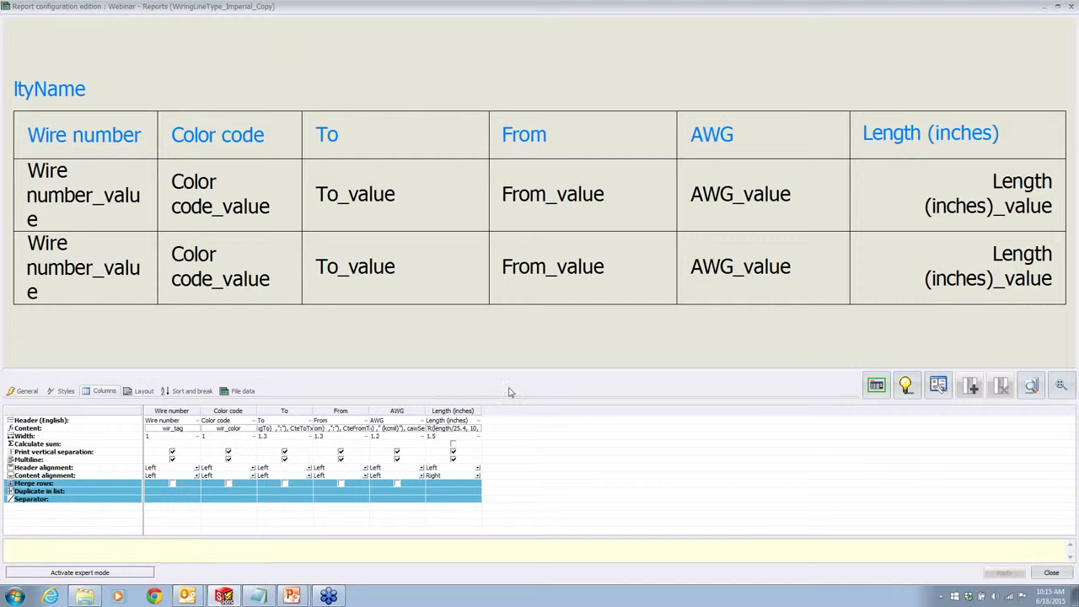
{"action": "left_click_drag", "start_coordinate": [511, 371], "coordinate": [511, 177]}
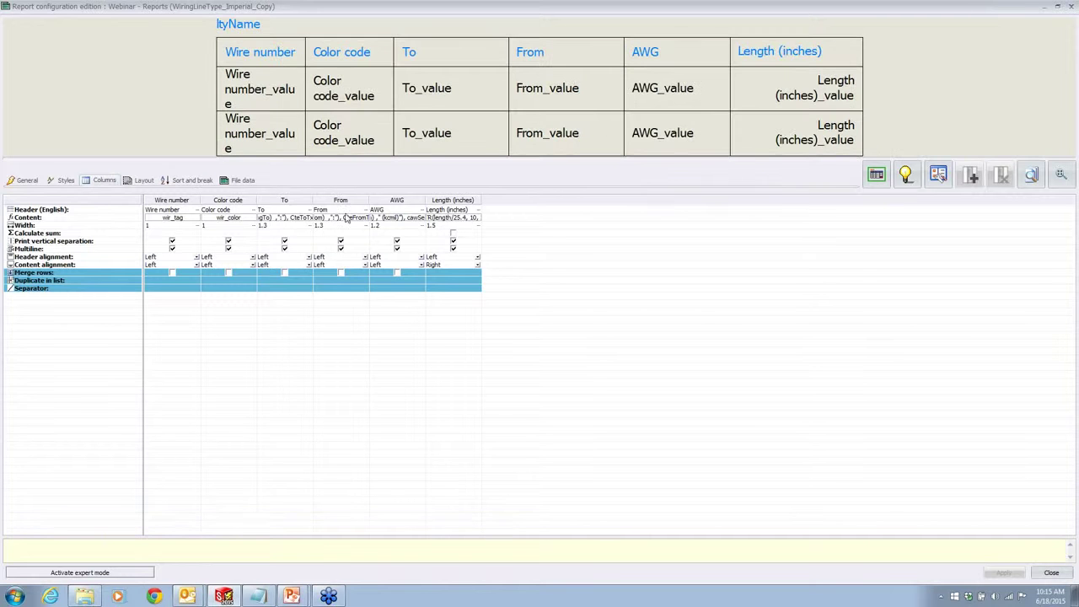
Step: Examine the content formula of the Wire number column and leave it without changes
{"action": "left_click", "coordinate": [181, 221]}
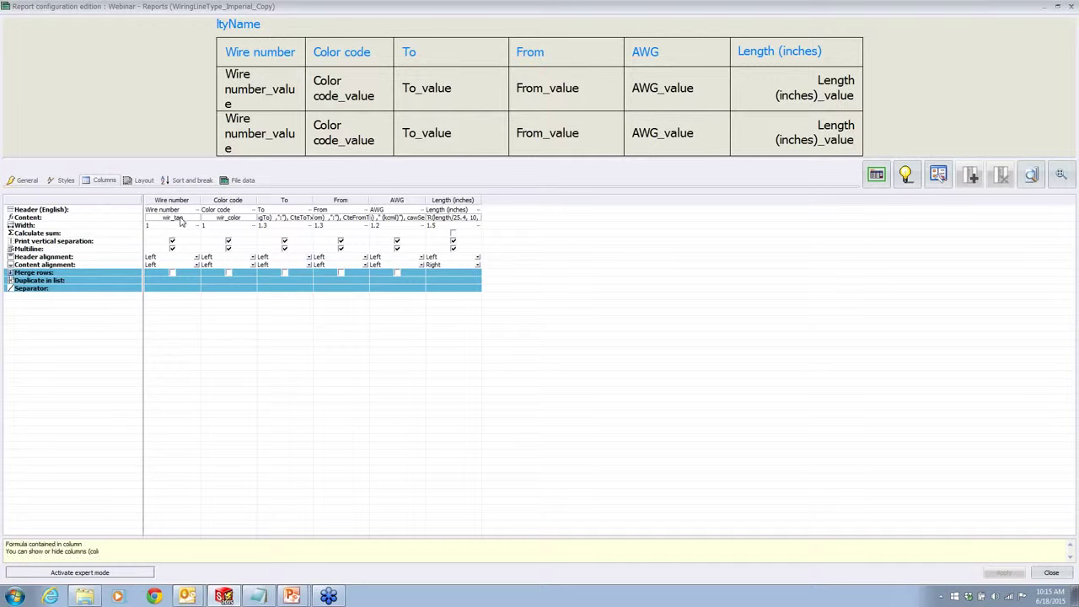
{"action": "double_click", "coordinate": [181, 221]}
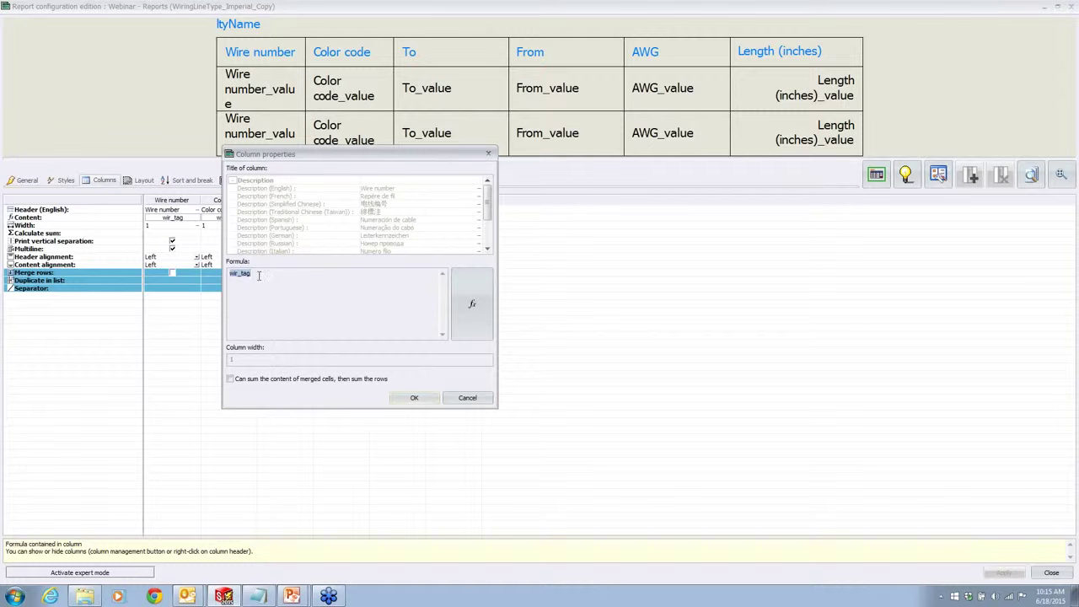
{"action": "left_click", "coordinate": [268, 289]}
{"action": "double_click", "coordinate": [246, 274]}
{"action": "left_click", "coordinate": [466, 401]}
{"action": "left_click", "coordinate": [466, 402]}
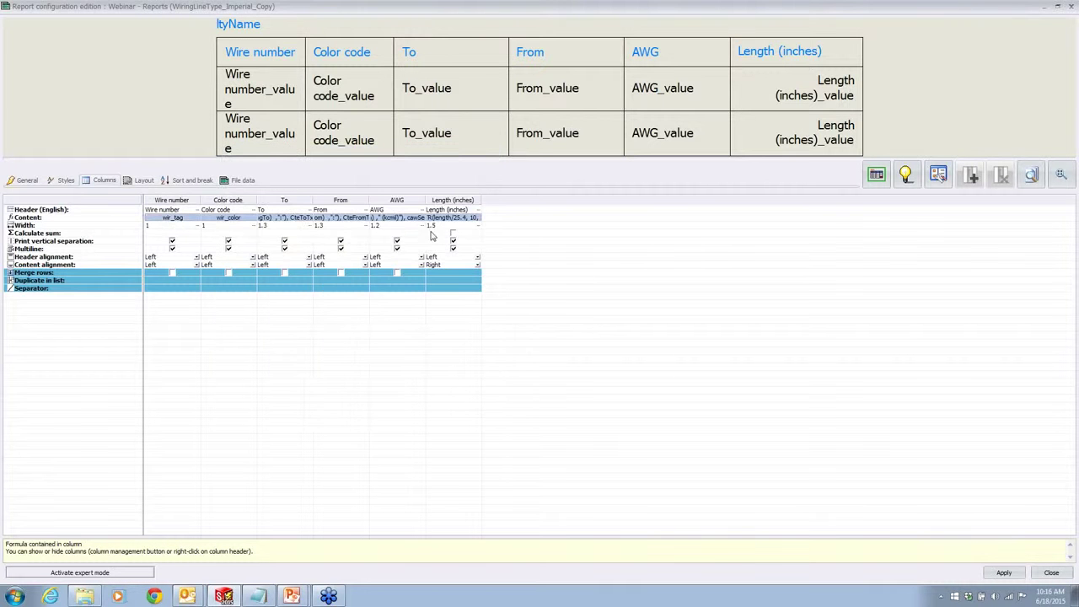
Step: Examine the content formula of the Length (inches) column and open it in the formula manager
{"action": "double_click", "coordinate": [448, 220]}
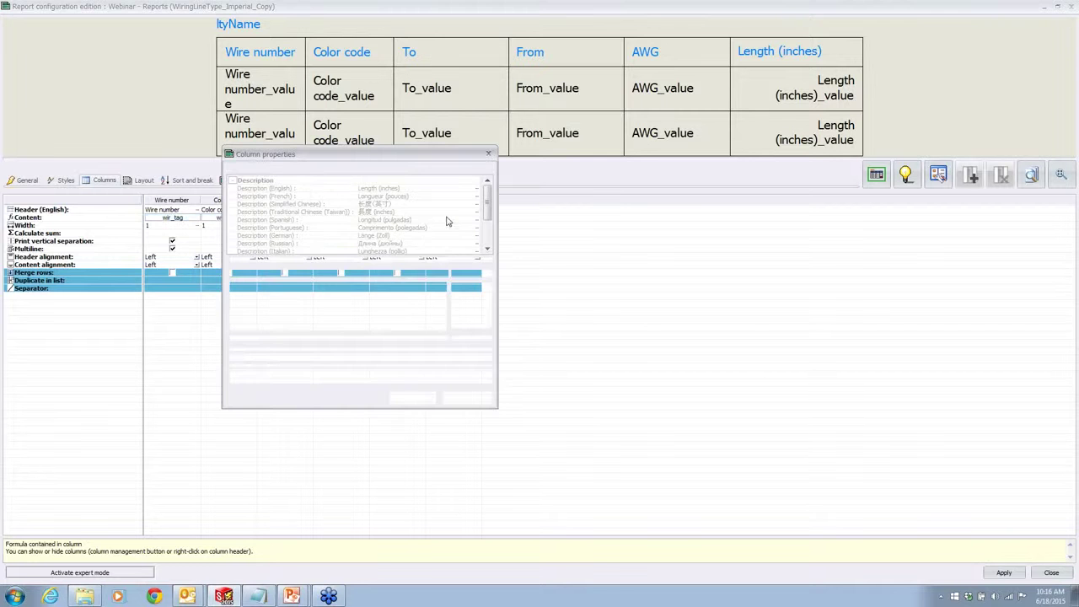
{"action": "double_click", "coordinate": [256, 274]}
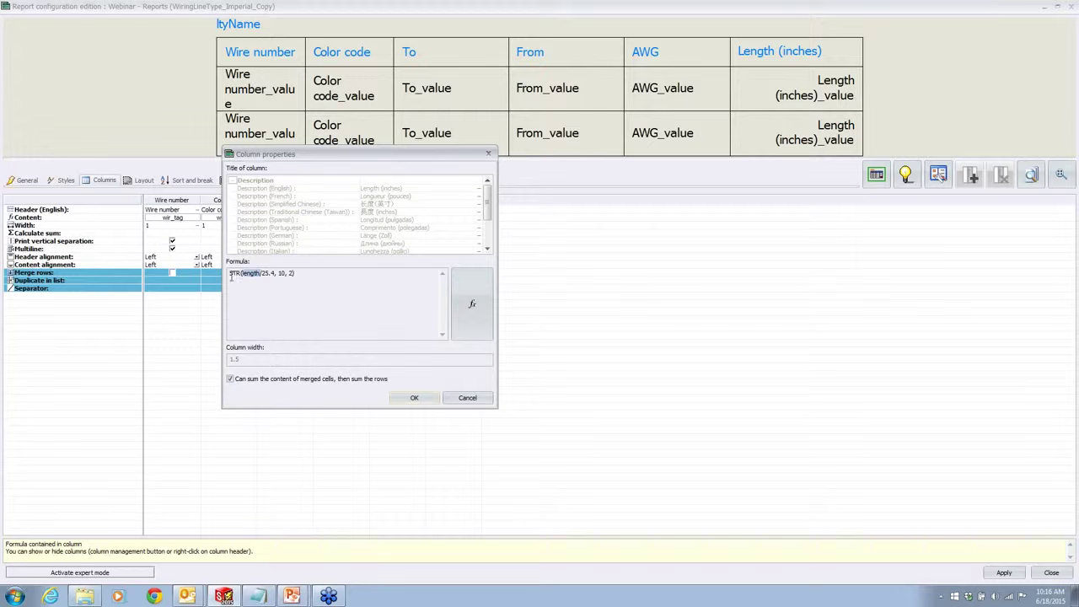
{"action": "left_click_drag", "start_coordinate": [231, 274], "coordinate": [316, 300]}
{"action": "left_click", "coordinate": [244, 277]}
{"action": "left_click", "coordinate": [279, 278]}
{"action": "left_click", "coordinate": [471, 309]}
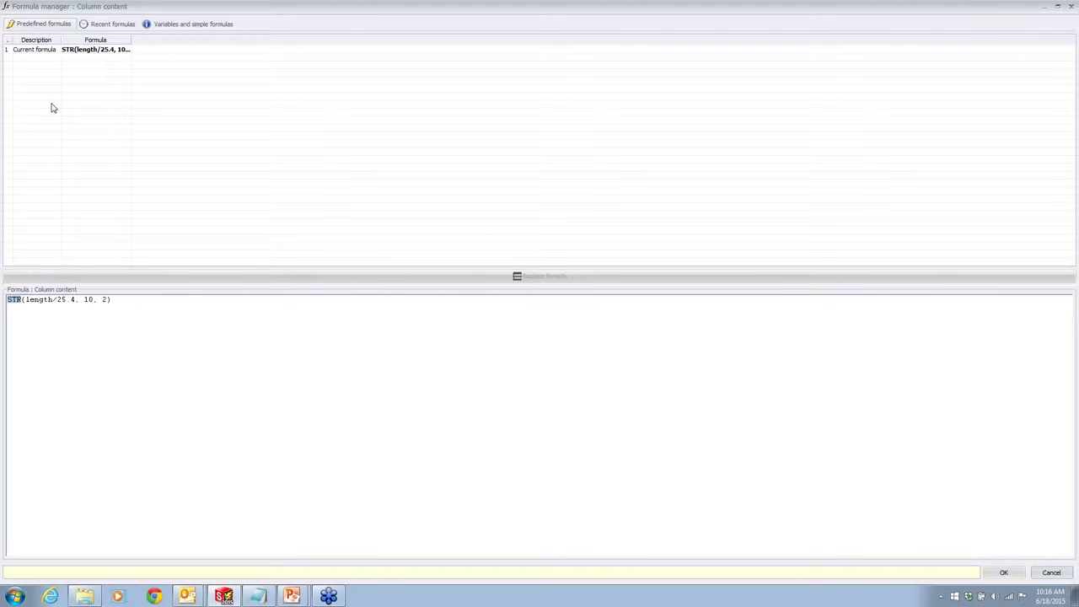
Step: Look through the recent formulas and the variables and simple formulas available for the column content
{"action": "left_click", "coordinate": [110, 25]}
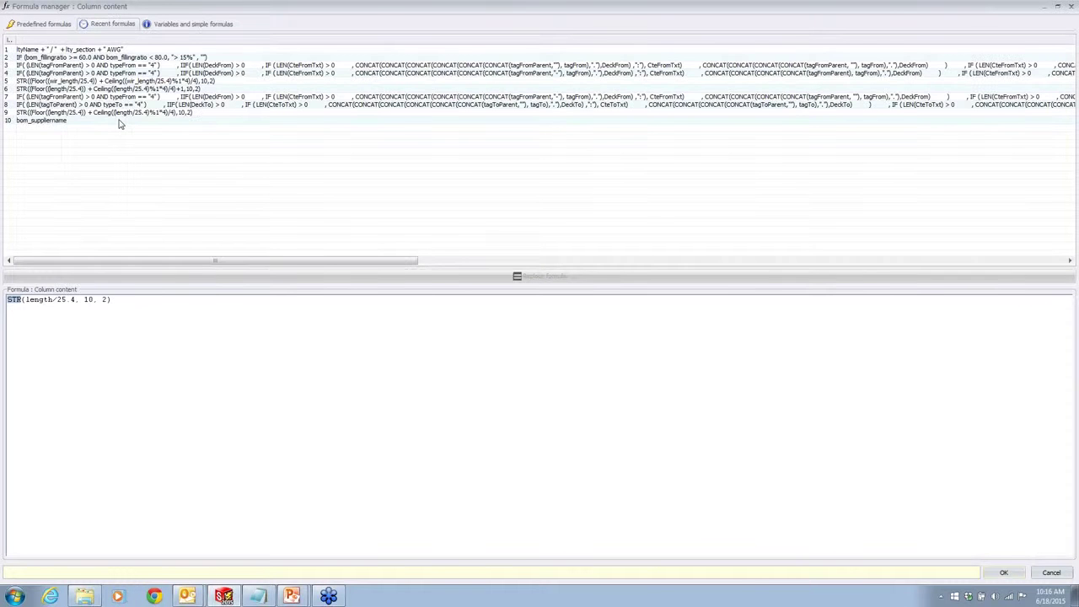
{"action": "left_click", "coordinate": [47, 25]}
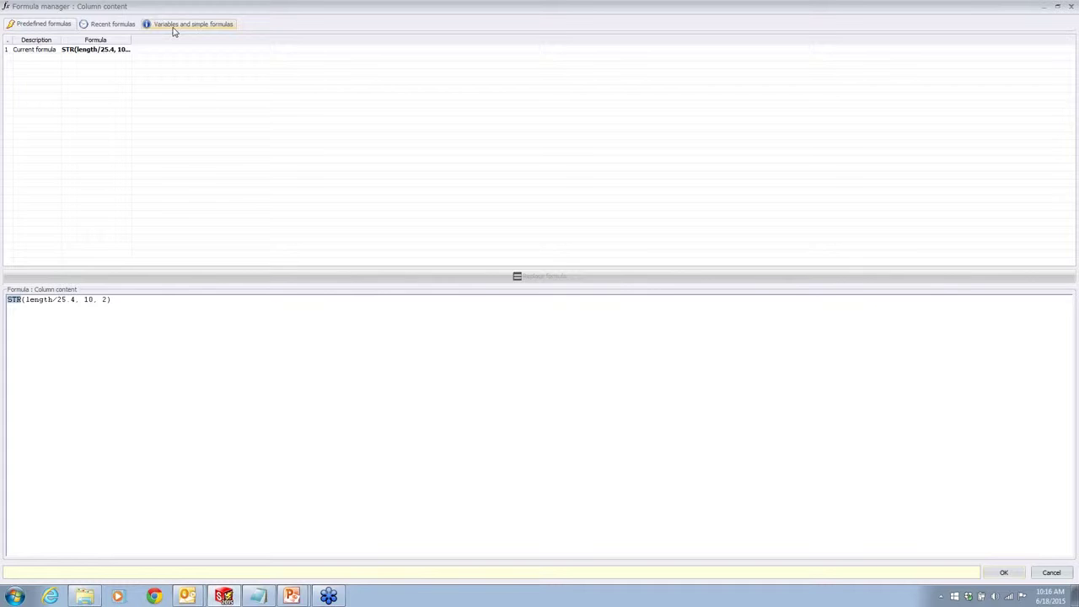
{"action": "left_click", "coordinate": [175, 26]}
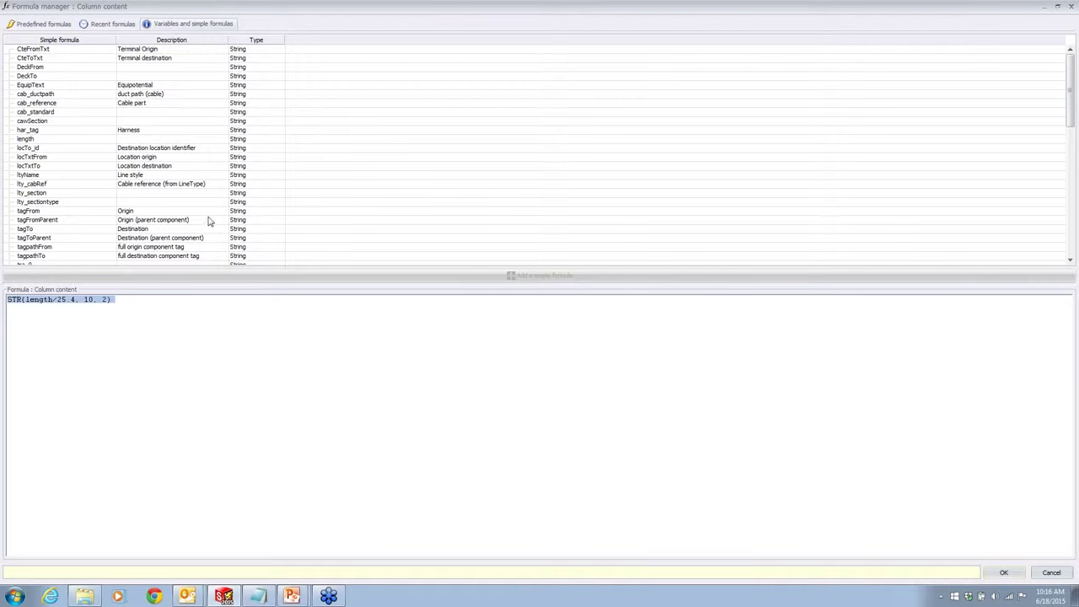
{"action": "left_click", "coordinate": [42, 23]}
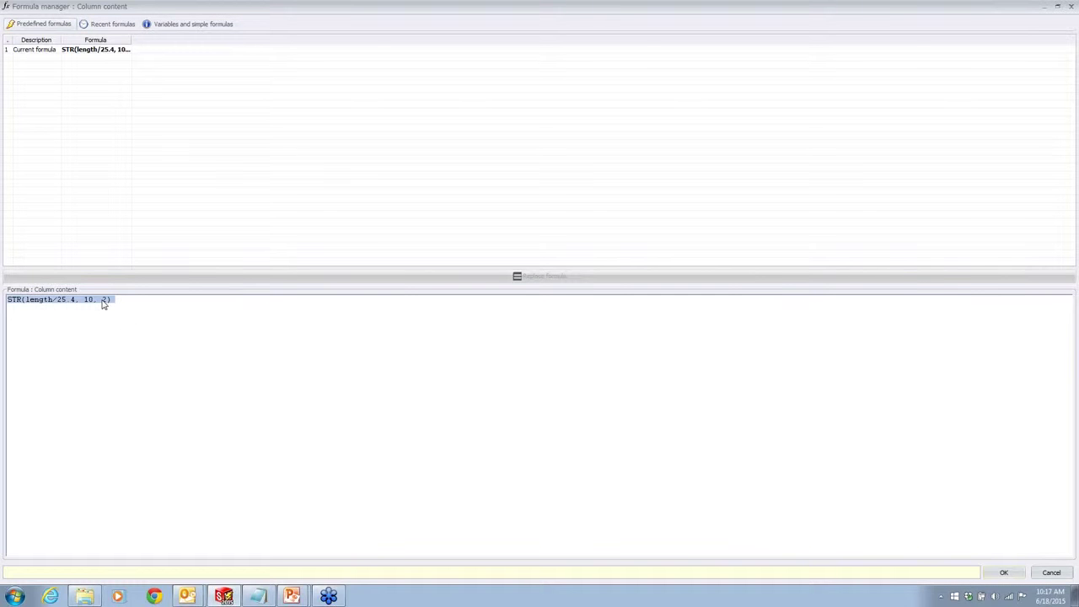
Step: Replace the Length (inches) formula with STR((Floor((length/25.4)) + Ceiling((length/25.4)%1*4)/4),10,2), accept it and apply the change
{"action": "type", "text": "STR((Floor((length/25.4)) + Ceiling((length/25.4)%1*4)/4),10,2)"}
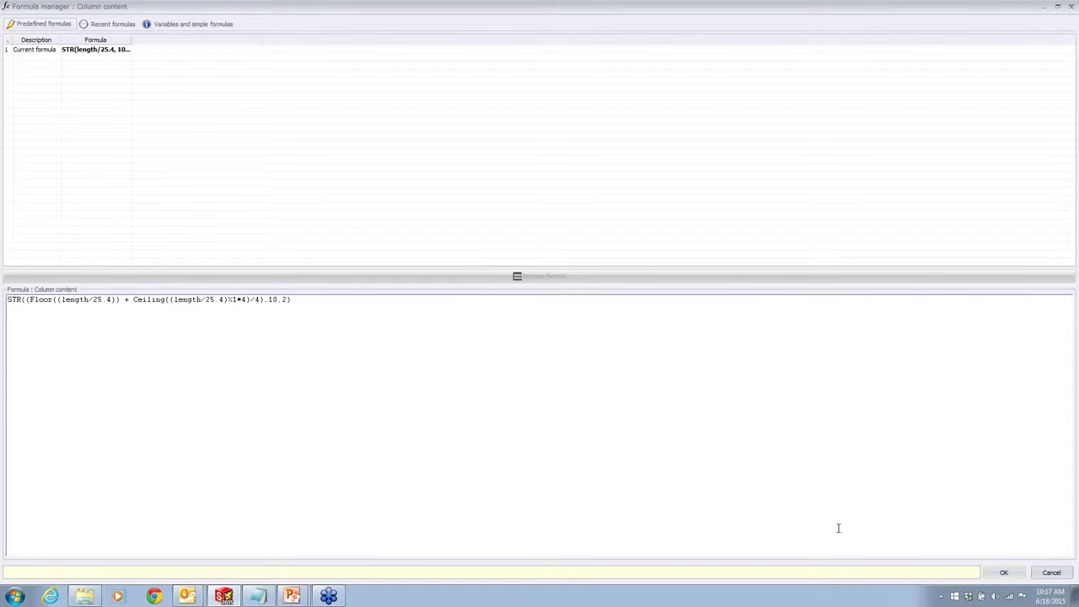
{"action": "left_click", "coordinate": [1002, 574]}
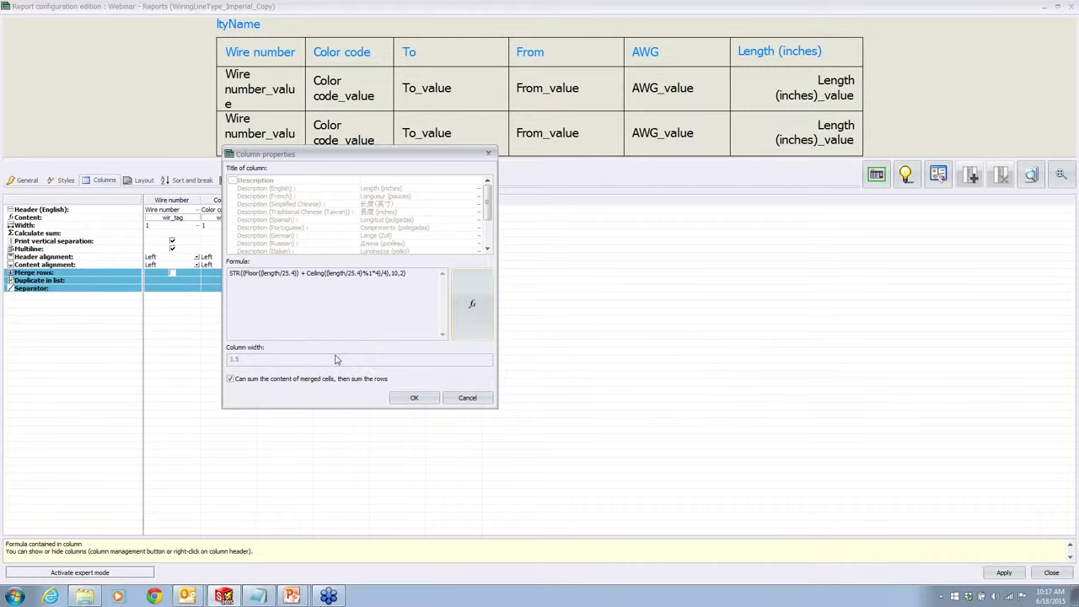
{"action": "left_click", "coordinate": [416, 400]}
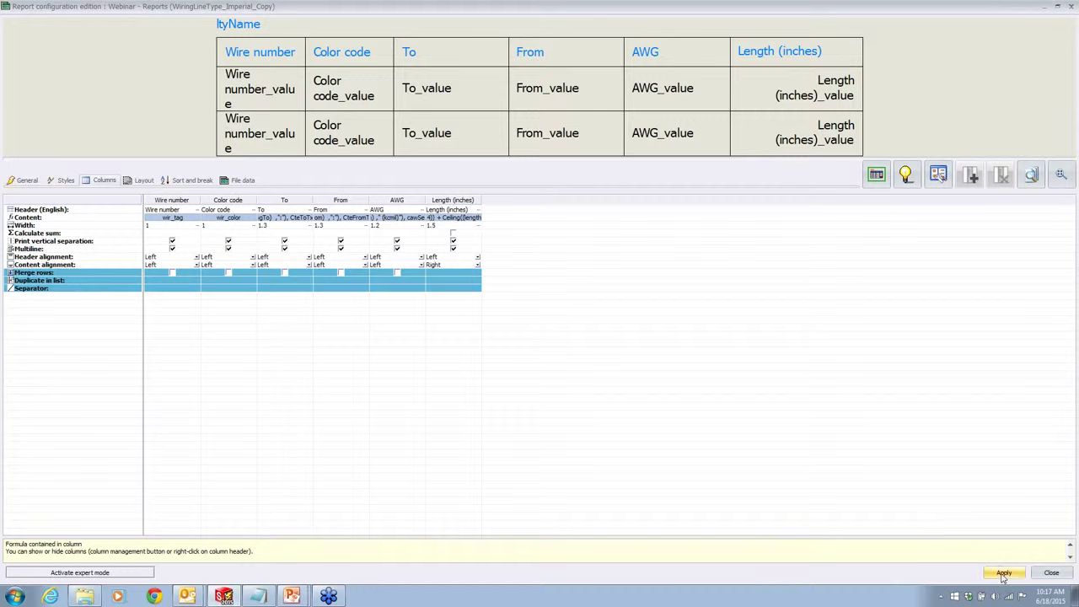
{"action": "left_click", "coordinate": [1004, 575]}
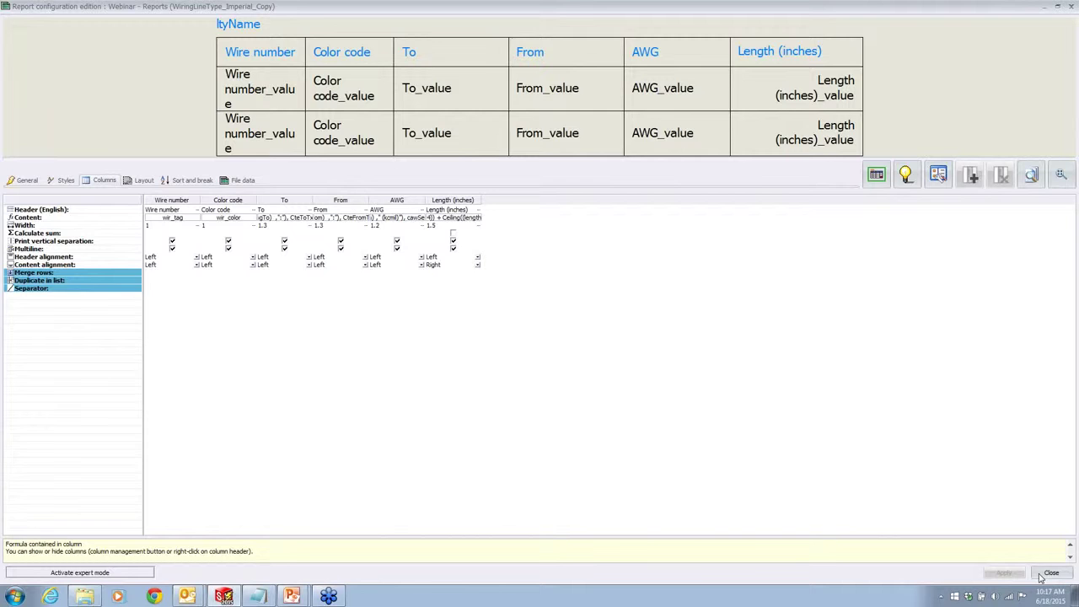
Step: Close the report configuration and update the List of wires by line style report
{"action": "left_click", "coordinate": [1045, 576]}
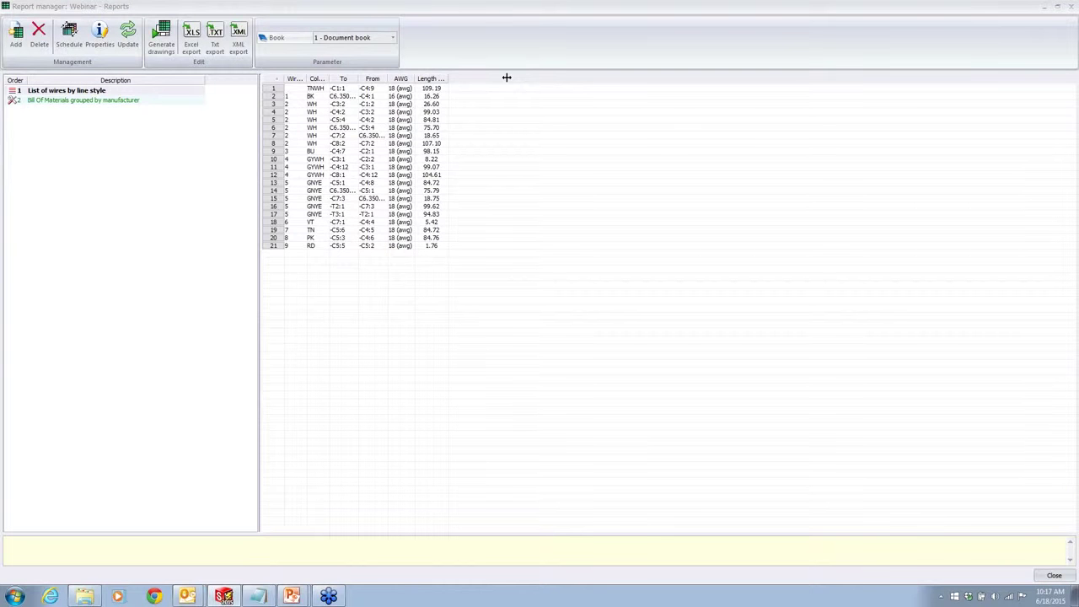
{"action": "left_click_drag", "start_coordinate": [507, 78], "coordinate": [503, 78]}
{"action": "left_click", "coordinate": [131, 44]}
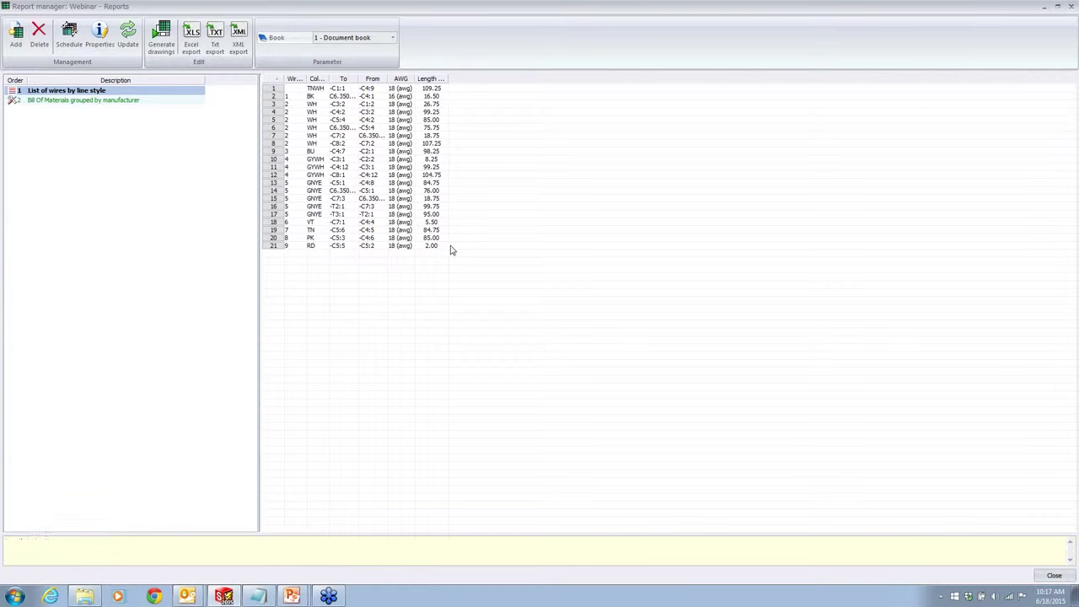
Step: Enable the sum calculation for the Length (inches) column in the wire list report's properties, apply it and close the configuration
{"action": "left_click", "coordinate": [99, 36]}
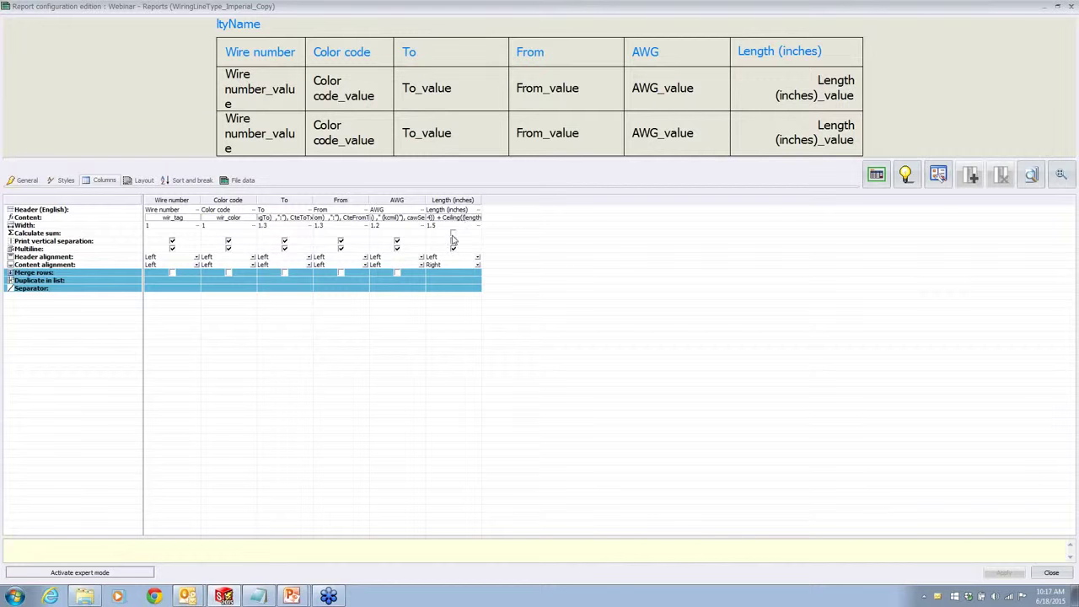
{"action": "left_click", "coordinate": [454, 236]}
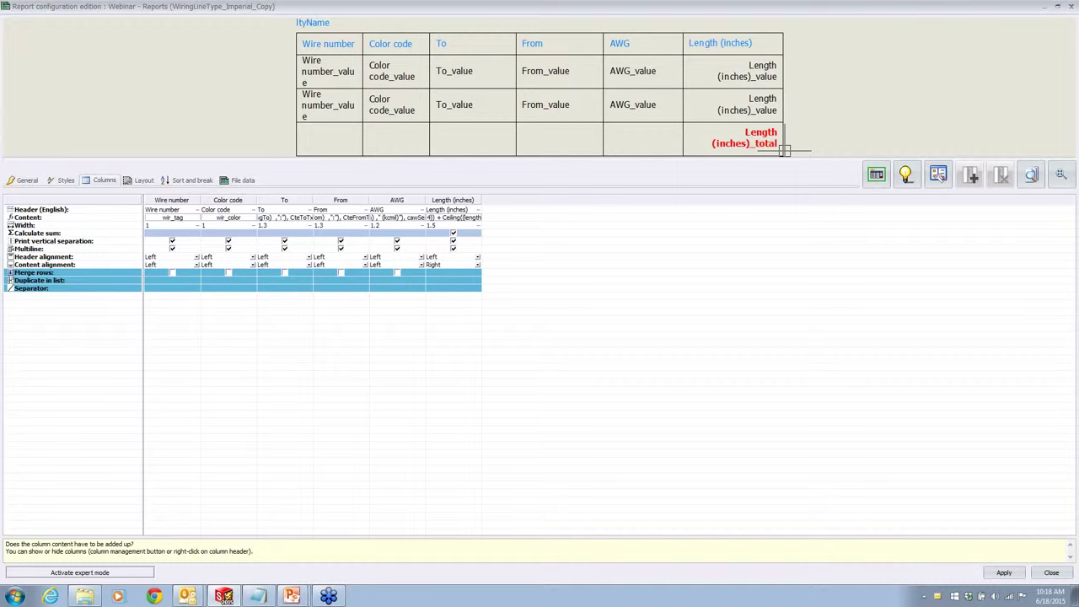
{"action": "left_click_drag", "start_coordinate": [784, 150], "coordinate": [777, 152]}
{"action": "left_click", "coordinate": [1004, 573]}
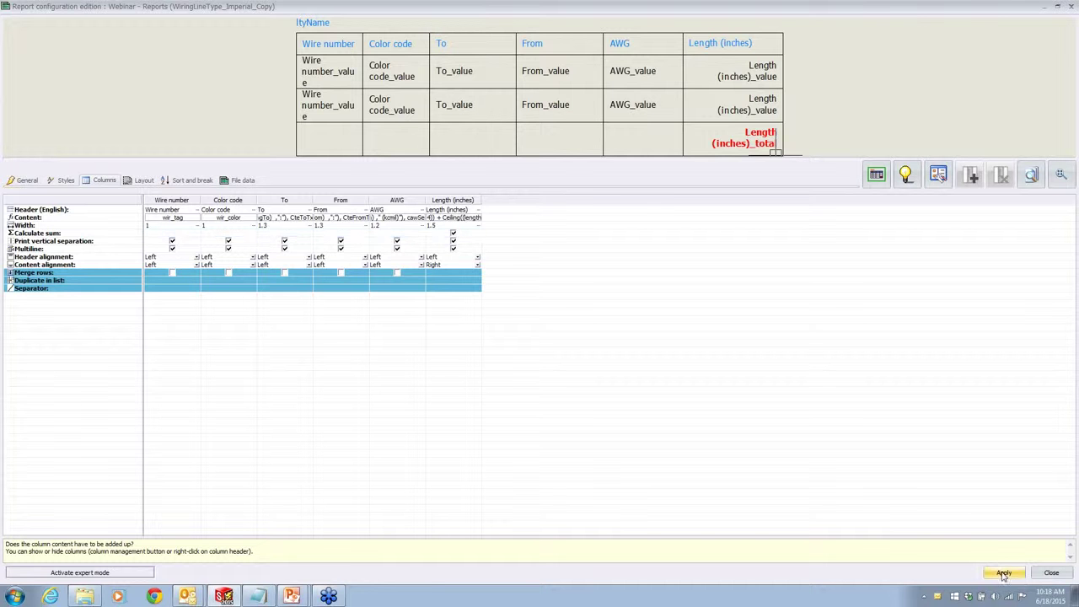
{"action": "left_click", "coordinate": [1051, 574]}
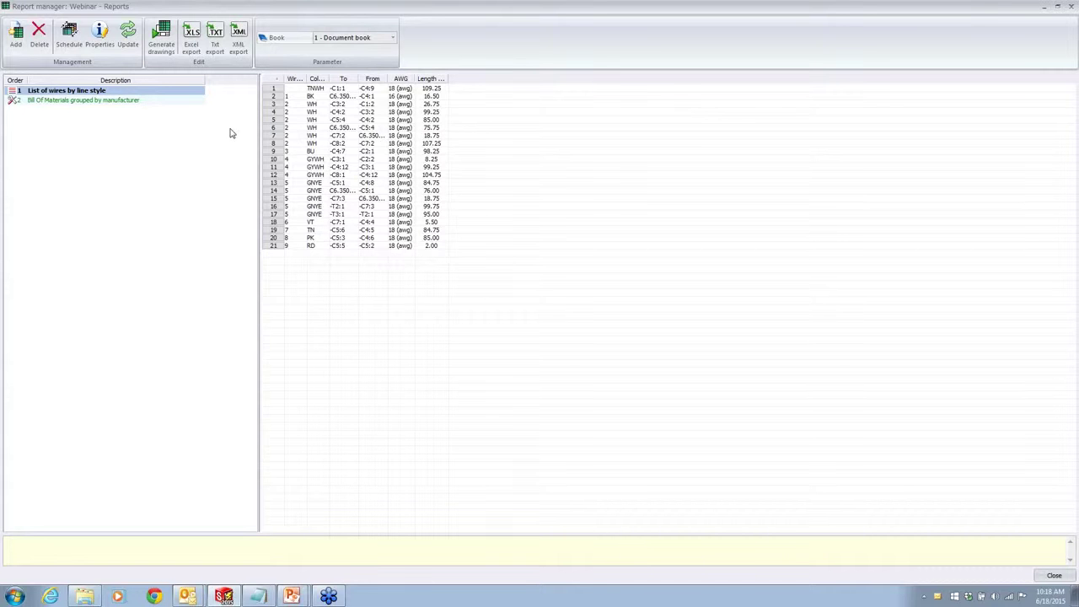
Step: Generate the drawings for the wire list and bill of materials reports and close the report manager
{"action": "left_click", "coordinate": [162, 39]}
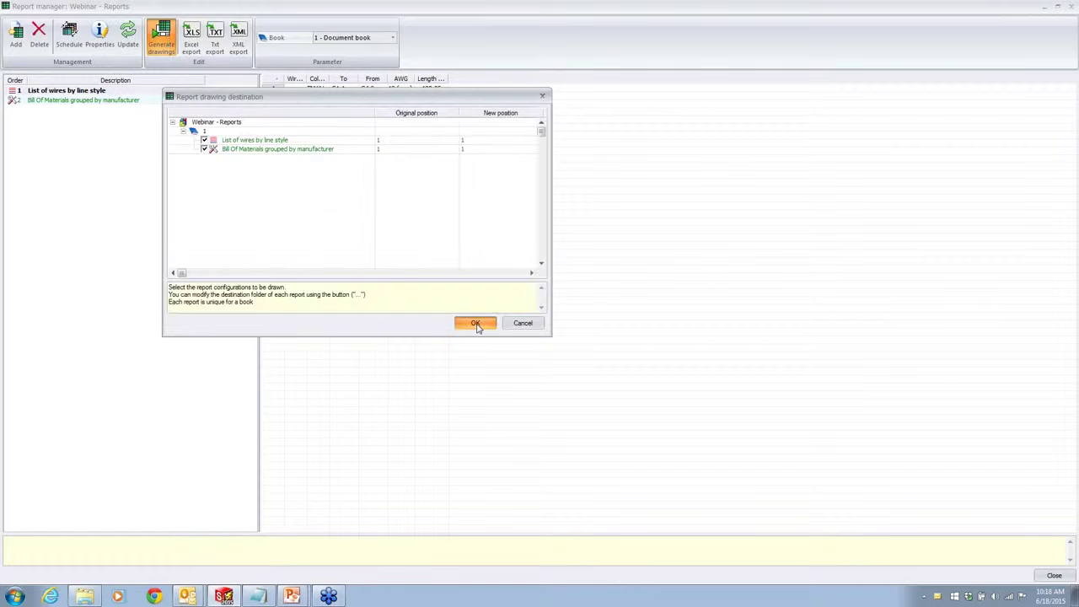
{"action": "left_click", "coordinate": [479, 321]}
{"action": "left_click", "coordinate": [1058, 577]}
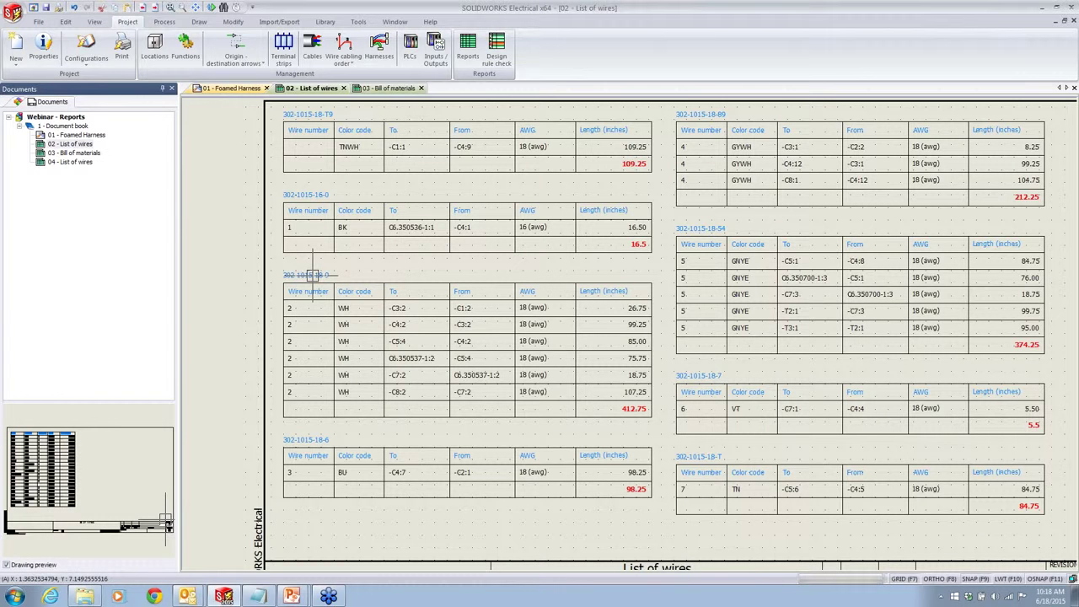
{"action": "key", "text": "alt+Tab"}
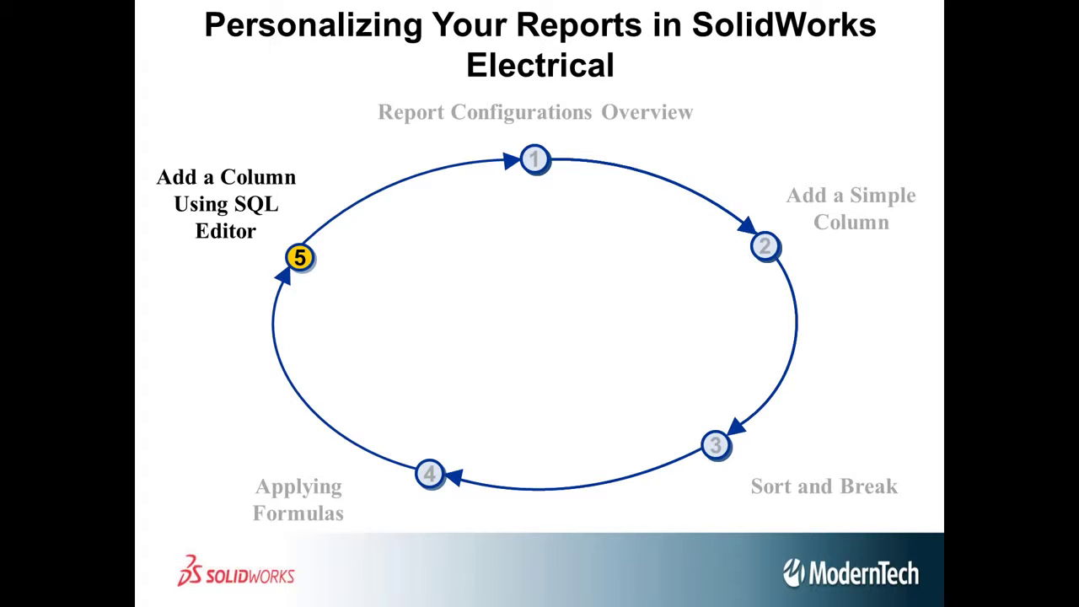
{"action": "left_click", "coordinate": [607, 338]}
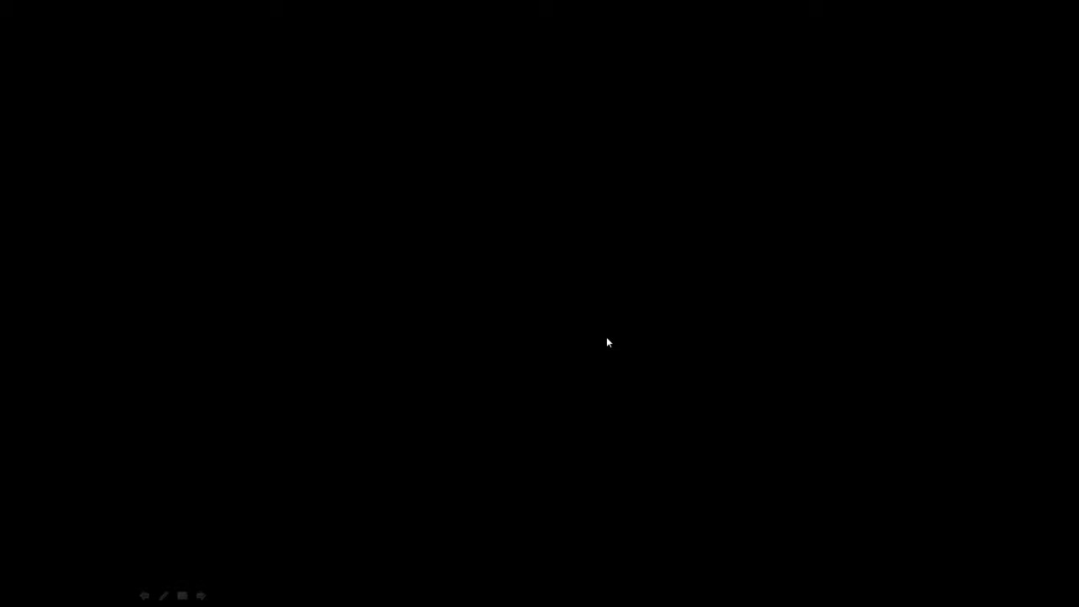
{"action": "left_click", "coordinate": [607, 342]}
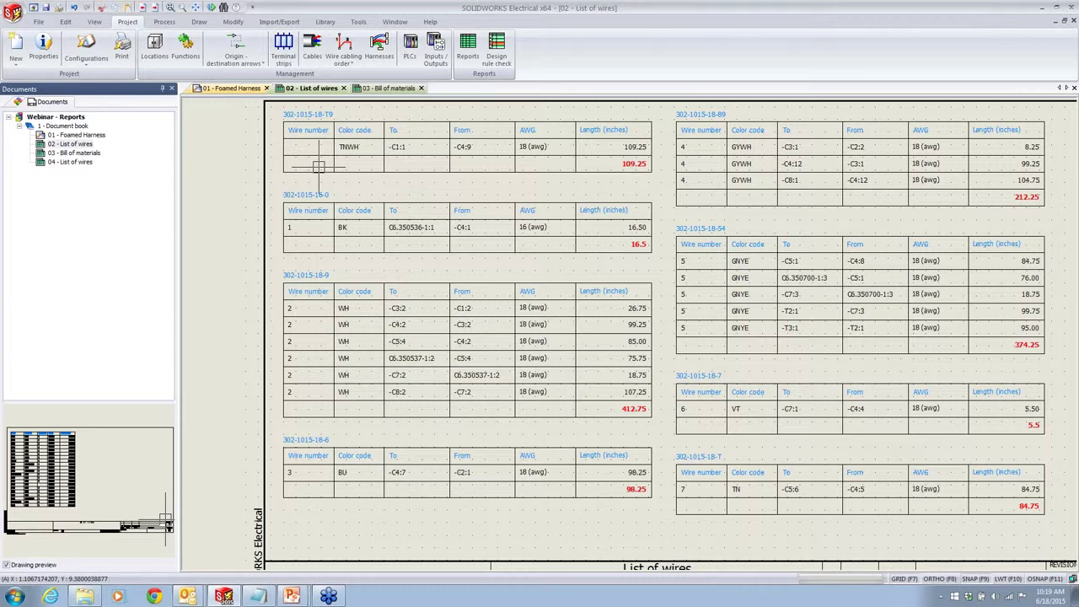
Step: View the Bill of materials drawing, and return to the connectors in the Foamed Harness drawing
{"action": "left_click", "coordinate": [390, 88]}
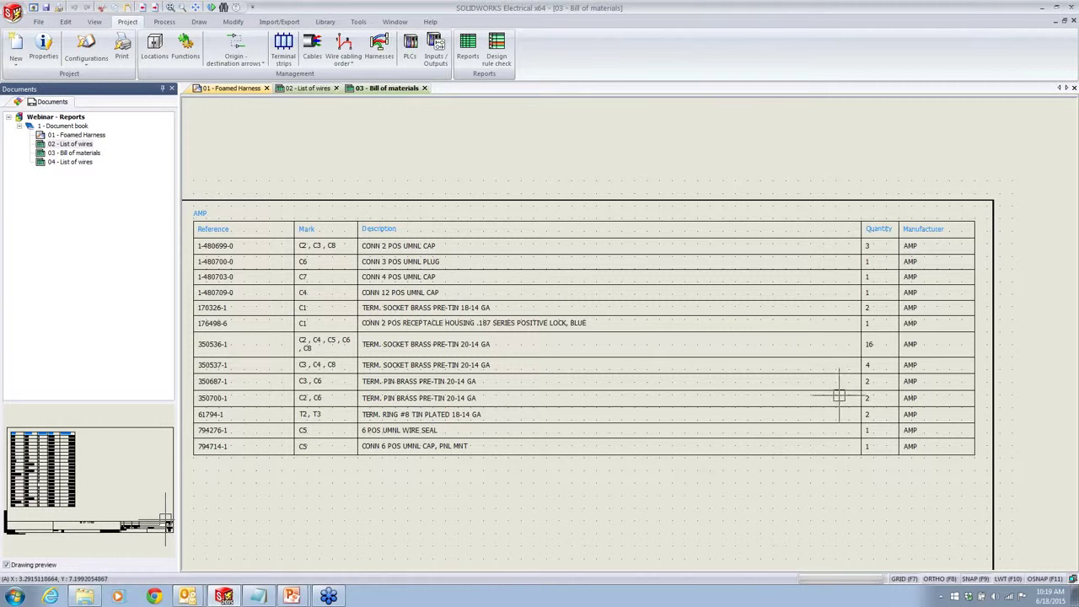
{"action": "left_click", "coordinate": [234, 94]}
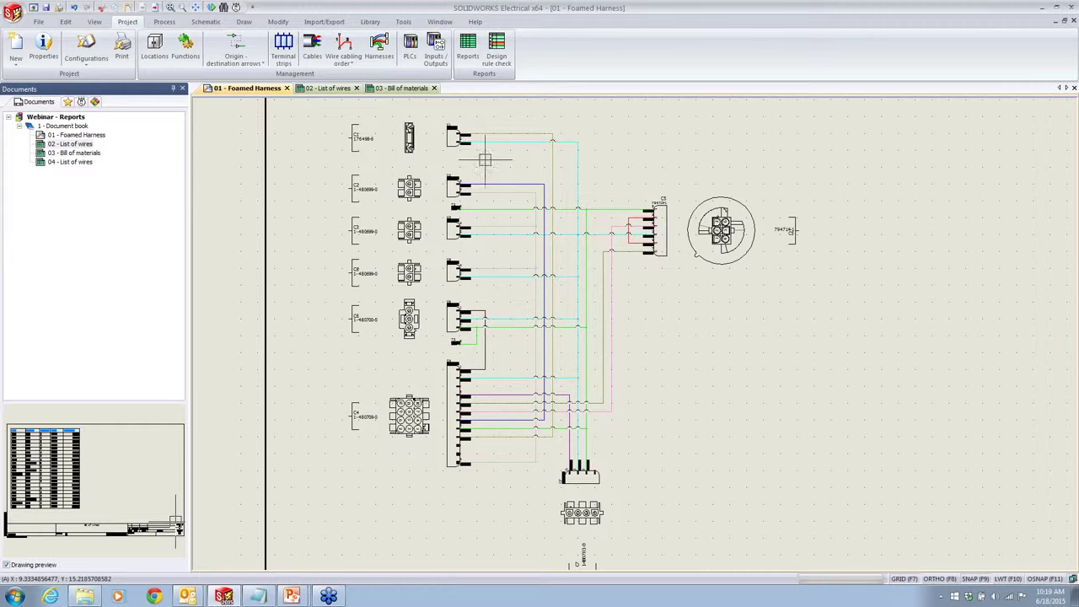
{"action": "scroll", "coordinate": [463, 174], "scroll_direction": "up", "scroll_amount": 1}
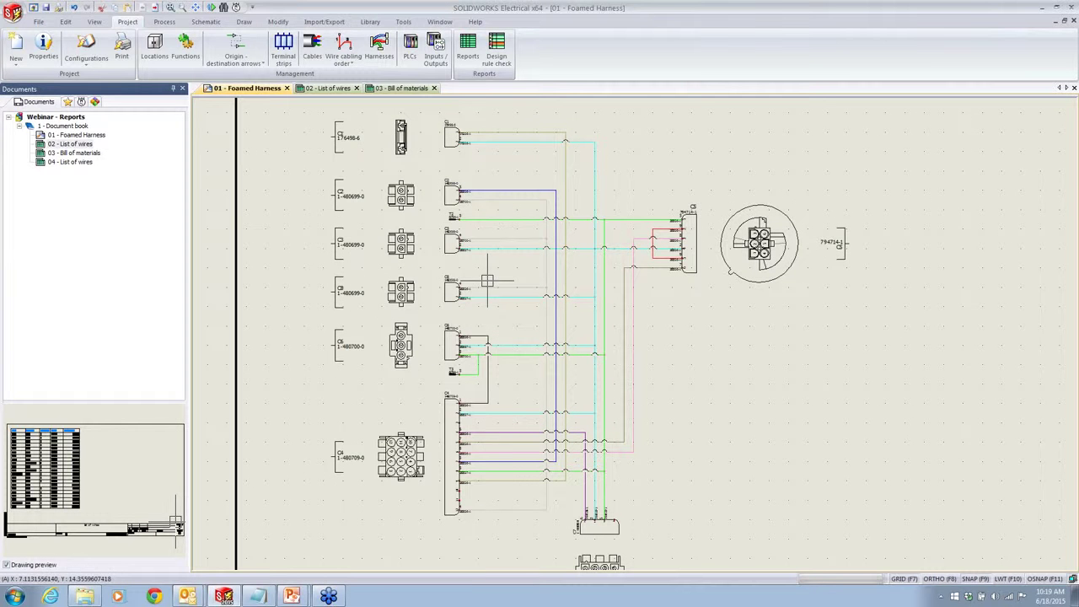
Step: Examine the manufacturer, supplier name and stock number of connector C2's part 1-480699-0, and leave its properties without changes
{"action": "double_click", "coordinate": [453, 195]}
{"action": "left_click", "coordinate": [172, 69]}
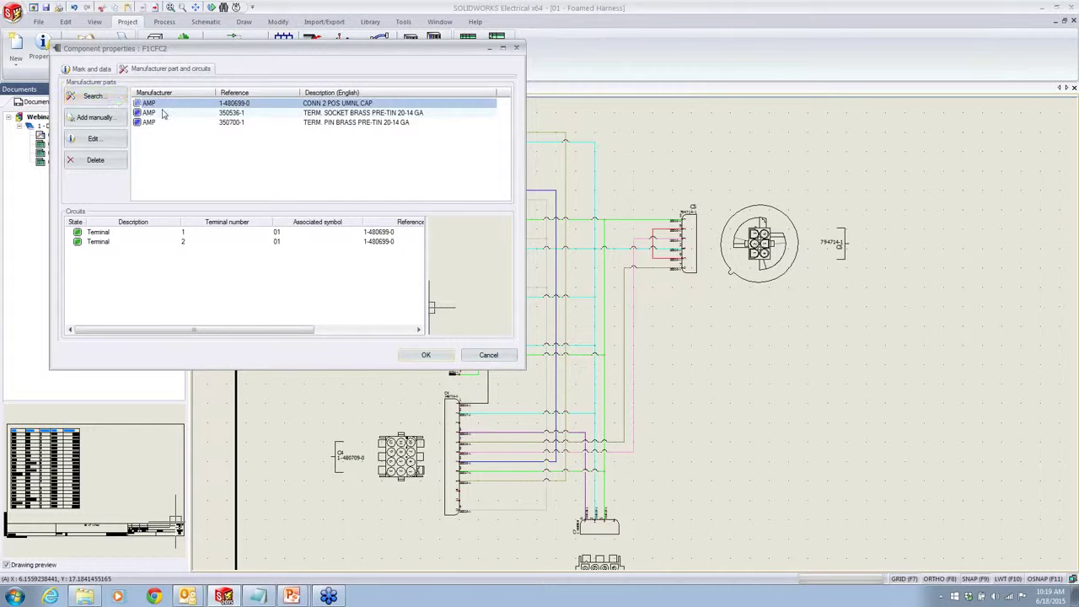
{"action": "double_click", "coordinate": [163, 107]}
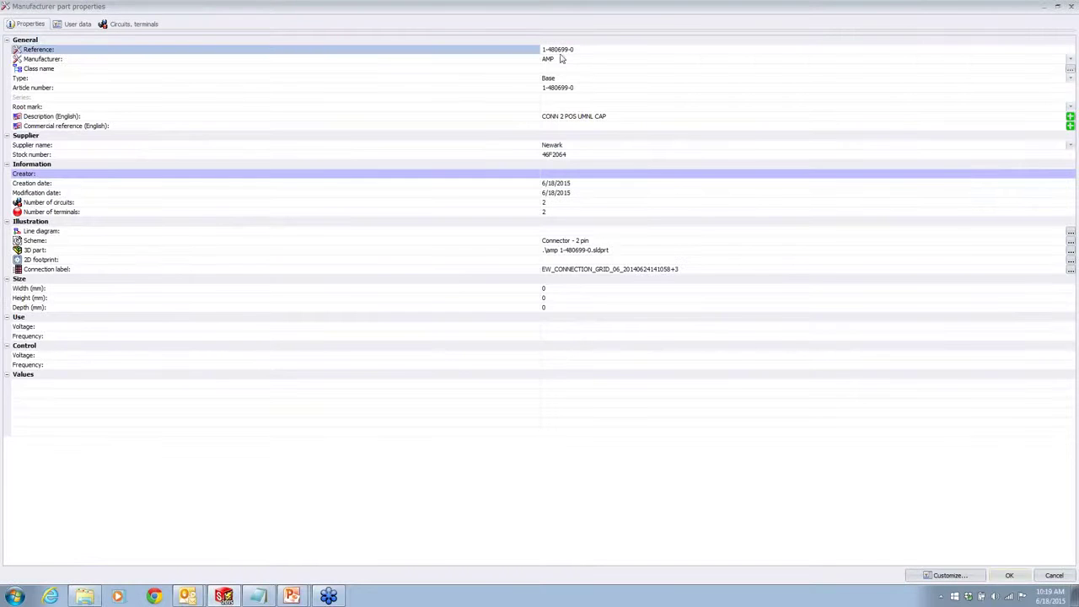
{"action": "left_click", "coordinate": [535, 60]}
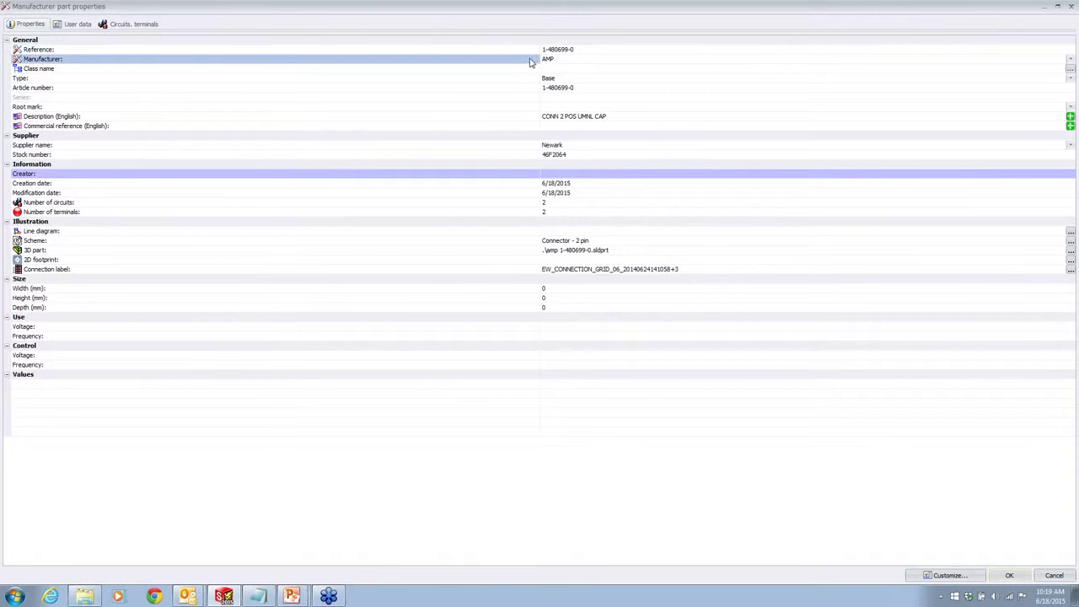
{"action": "left_click", "coordinate": [29, 147]}
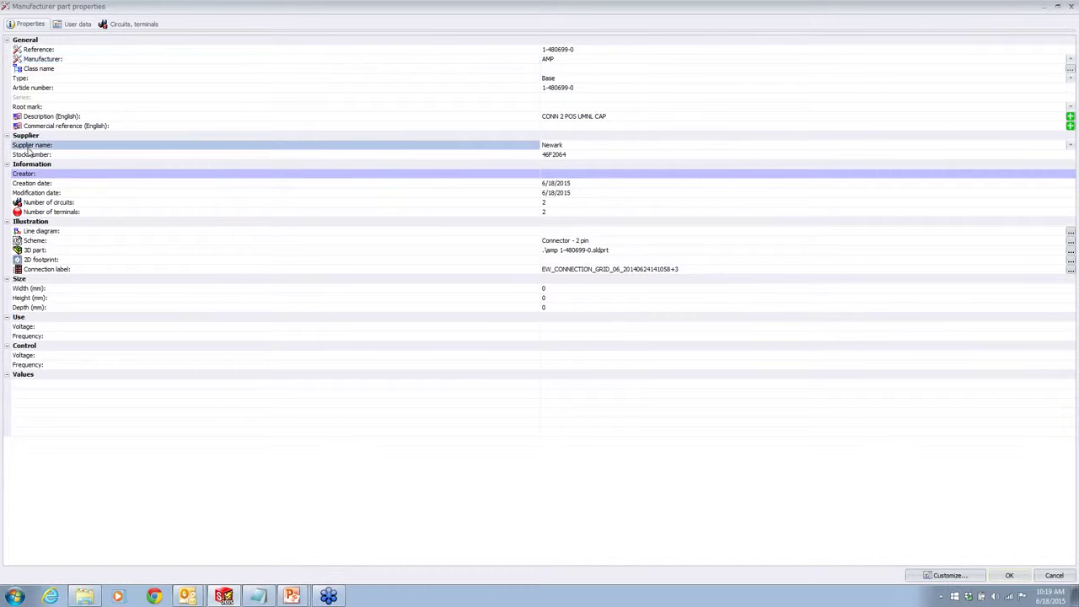
{"action": "left_click", "coordinate": [33, 155]}
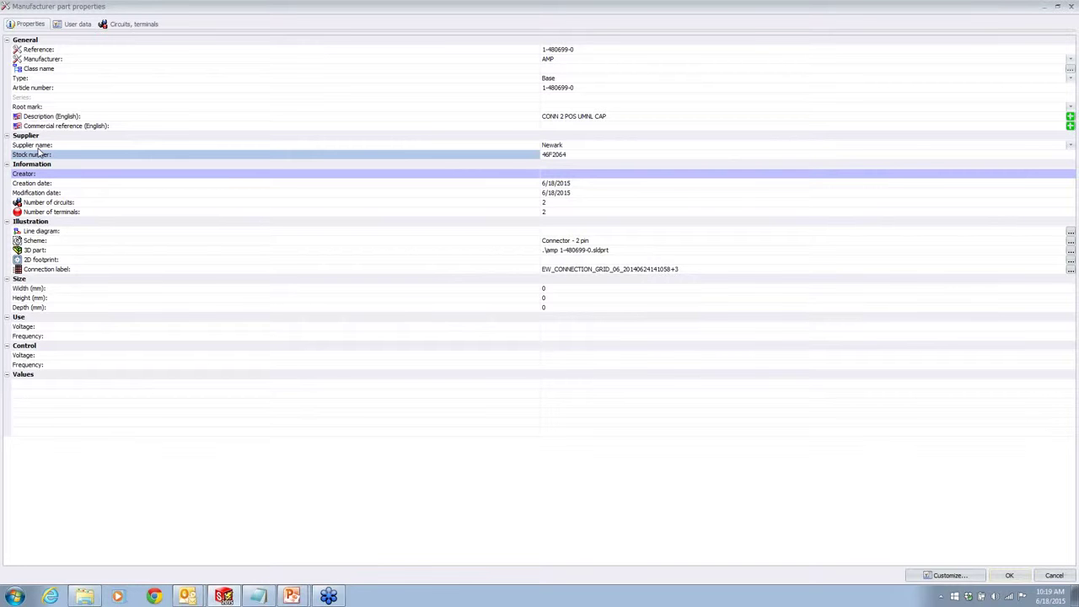
{"action": "left_click", "coordinate": [1064, 579]}
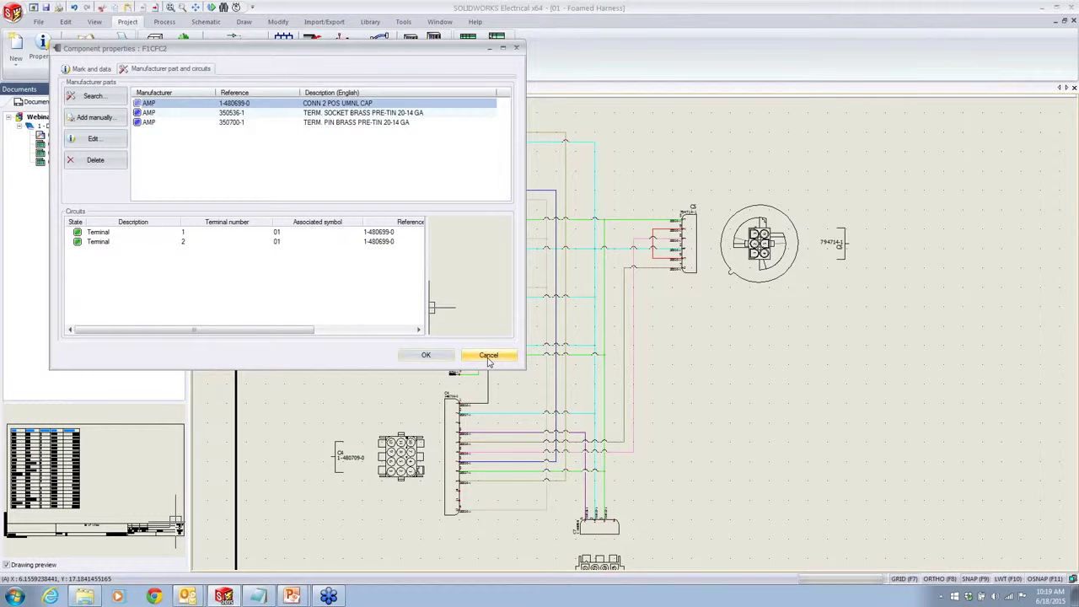
{"action": "left_click", "coordinate": [489, 356]}
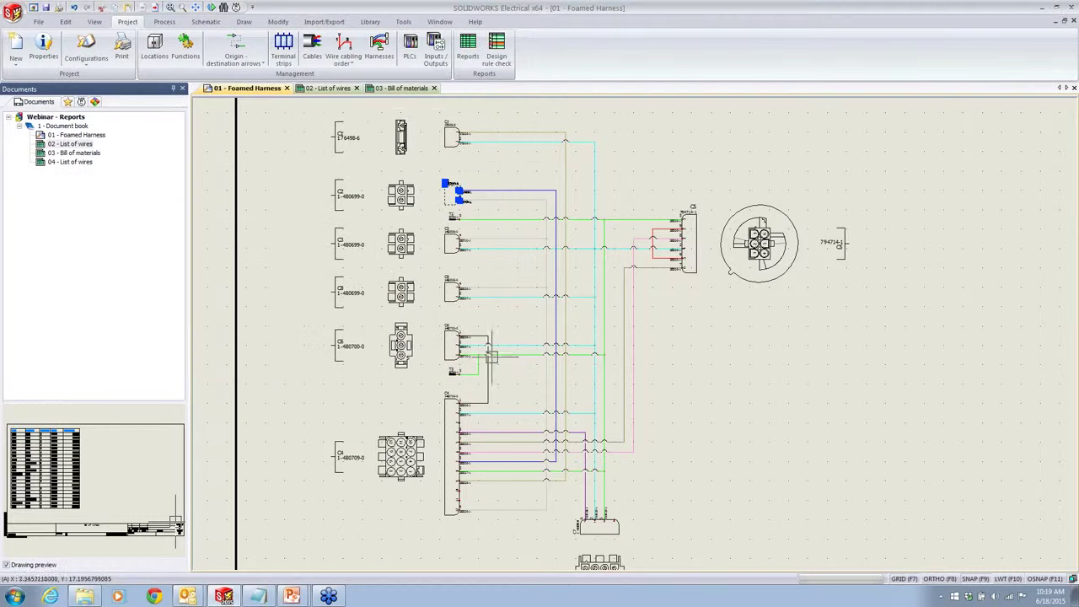
Step: In the bill of materials report's properties, review the list of selectable columns without changing it and activate expert mode
{"action": "left_click", "coordinate": [467, 51]}
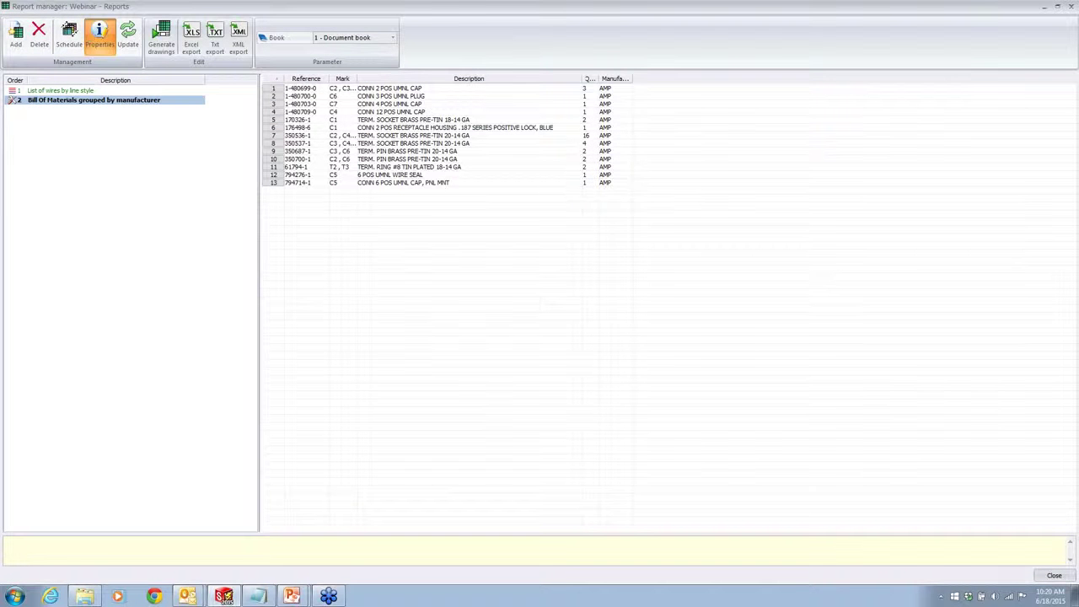
{"action": "left_click", "coordinate": [100, 35]}
{"action": "left_click", "coordinate": [104, 181]}
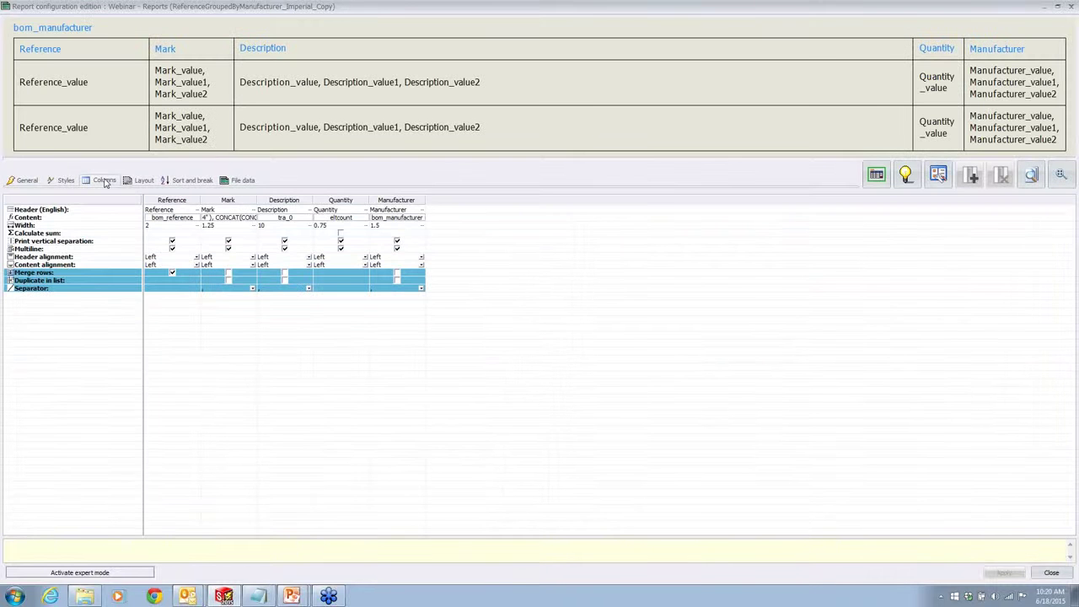
{"action": "right_click", "coordinate": [446, 203]}
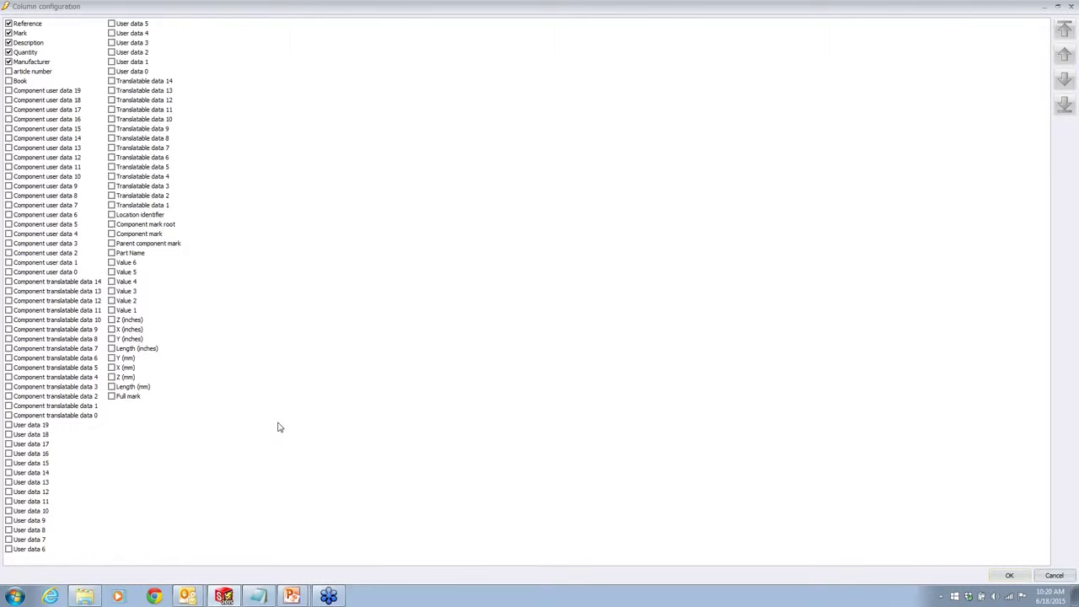
{"action": "left_click", "coordinate": [1049, 577]}
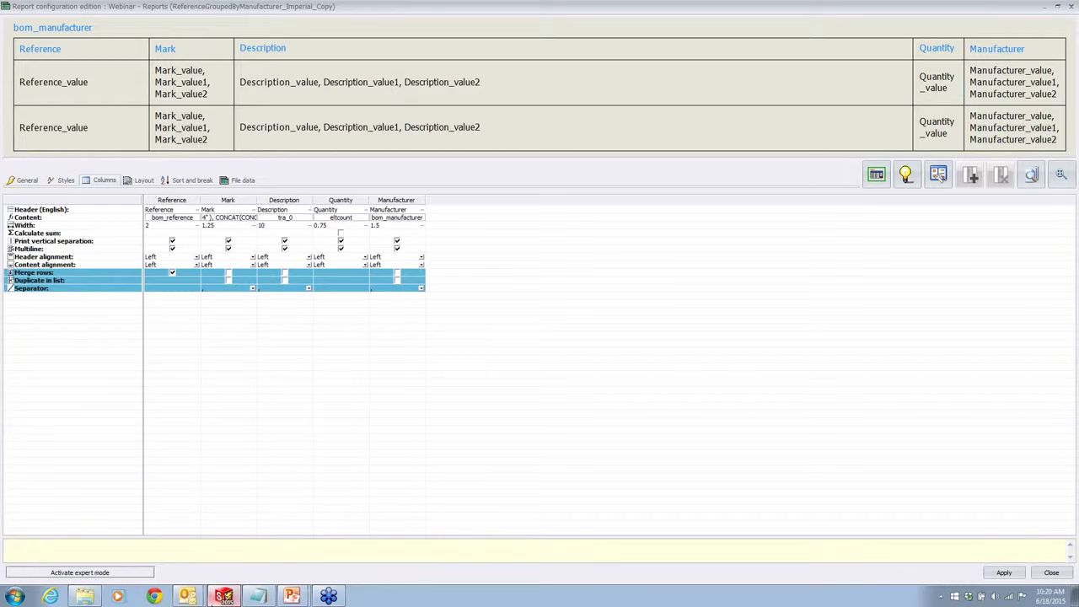
{"action": "left_click", "coordinate": [83, 573]}
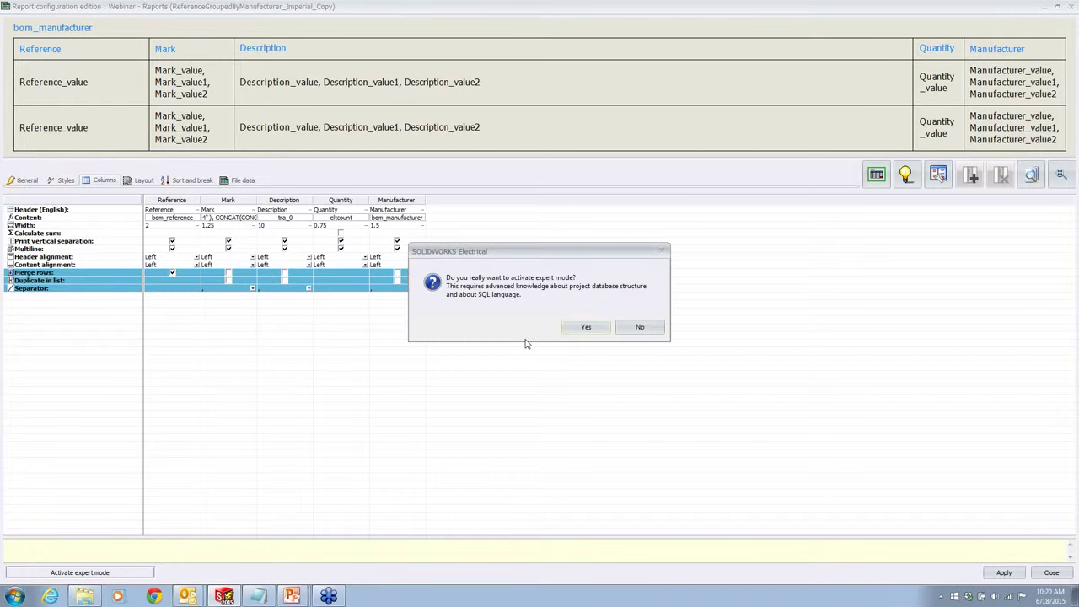
{"action": "left_click", "coordinate": [574, 329]}
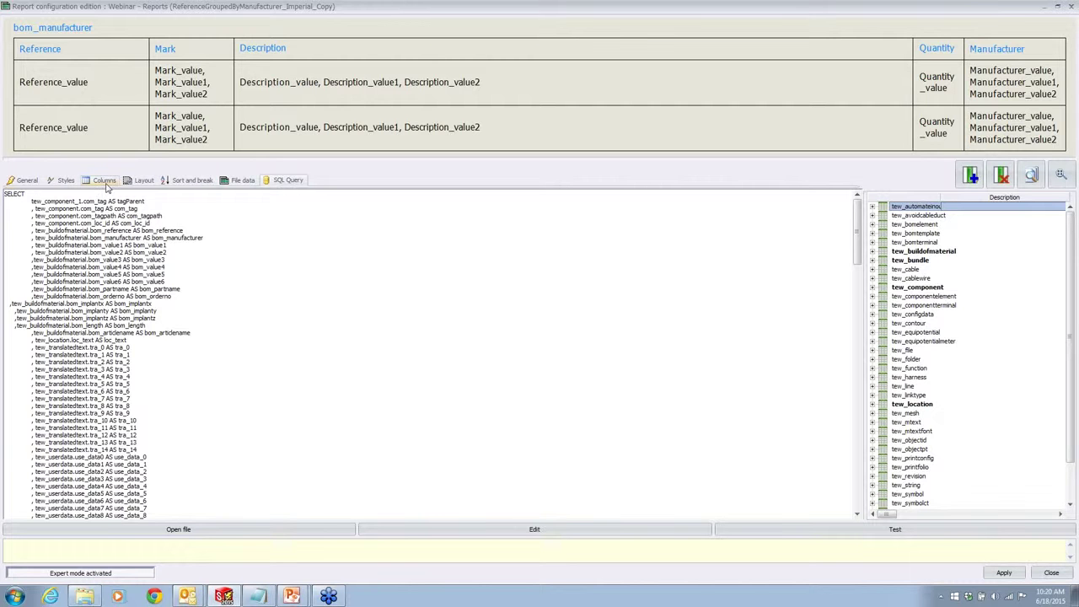
{"action": "left_click", "coordinate": [106, 185]}
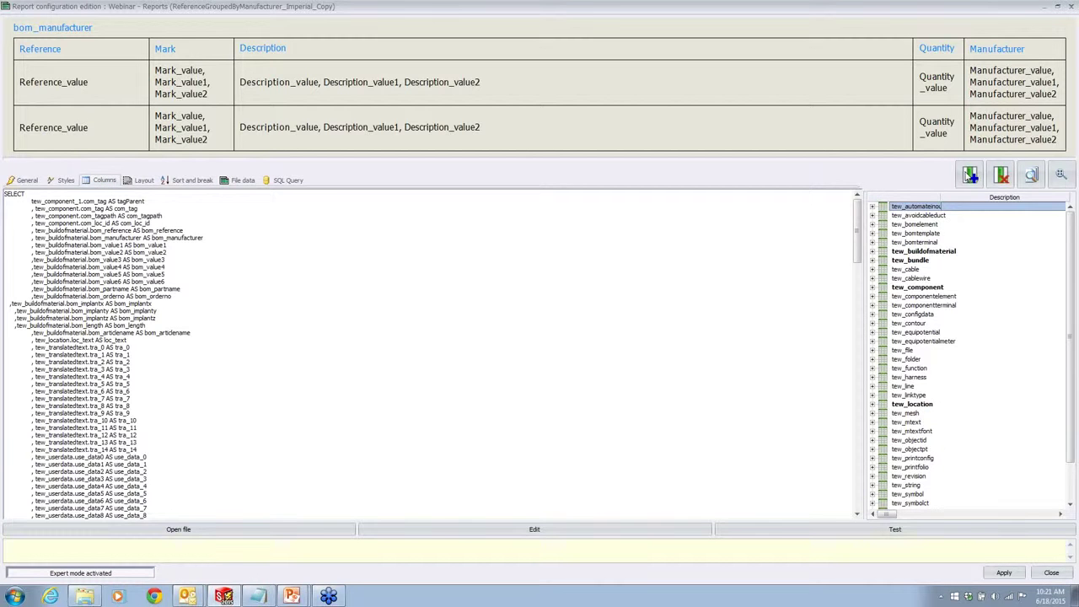
{"action": "left_click", "coordinate": [971, 175]}
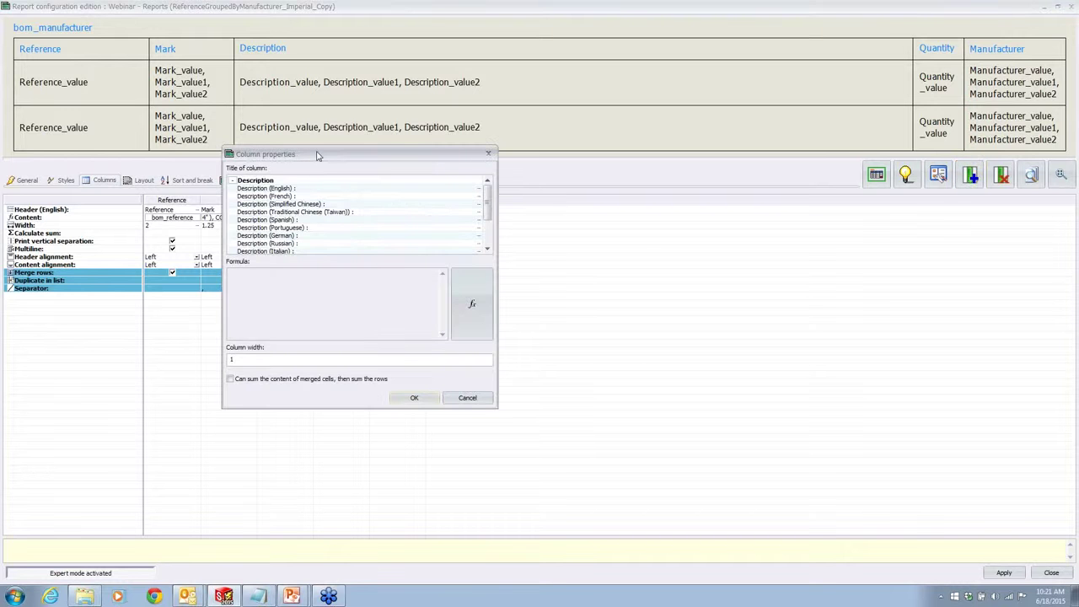
{"action": "left_click_drag", "start_coordinate": [316, 155], "coordinate": [439, 157]}
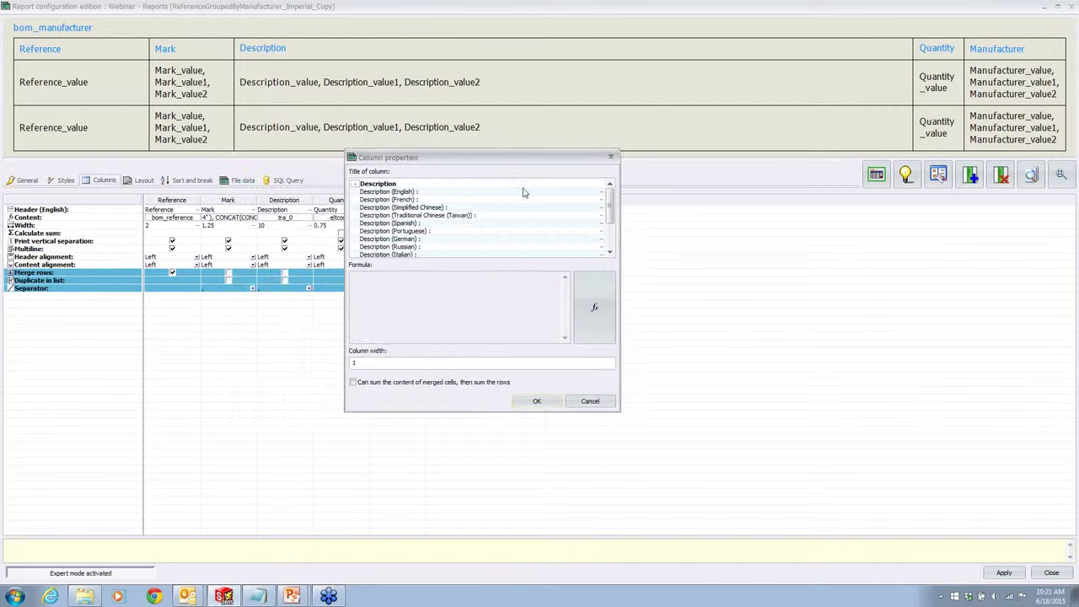
{"action": "left_click", "coordinate": [552, 191]}
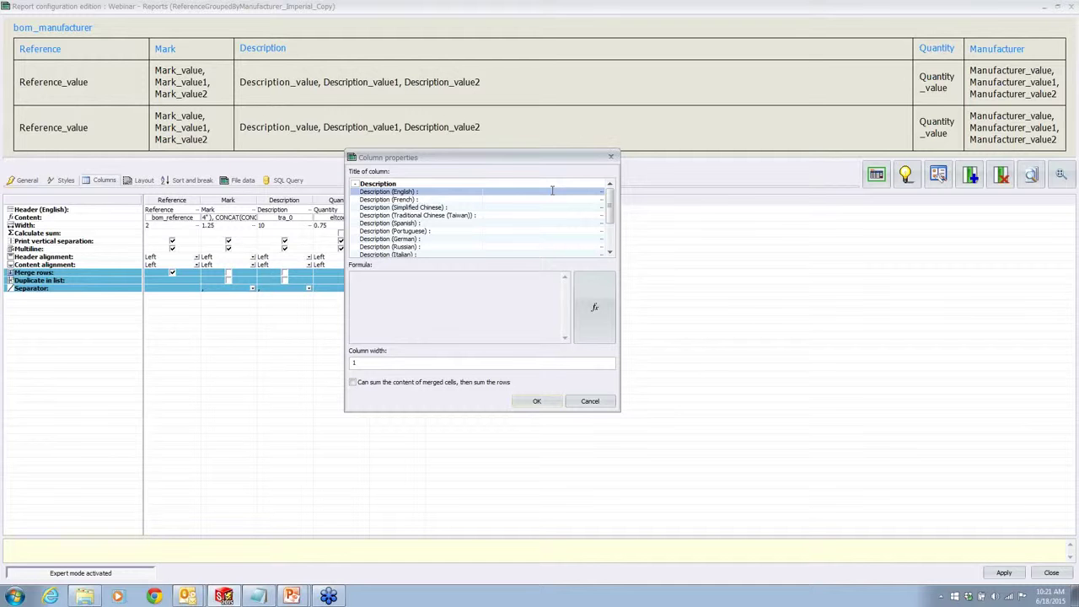
{"action": "left_click", "coordinate": [552, 190]}
{"action": "type", "text": "Supplier"}
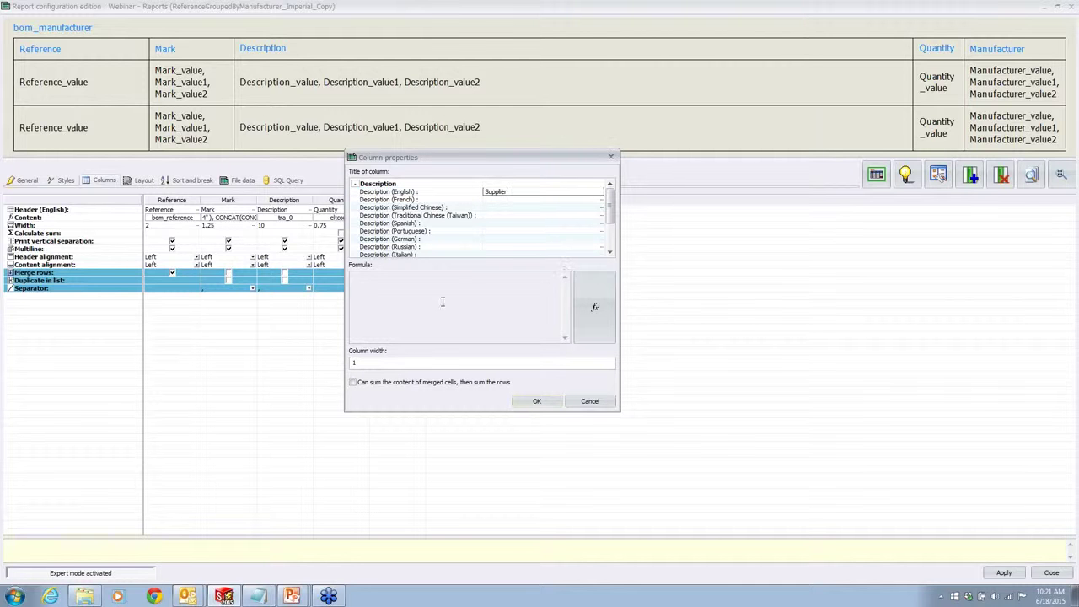
{"action": "left_click", "coordinate": [595, 311]}
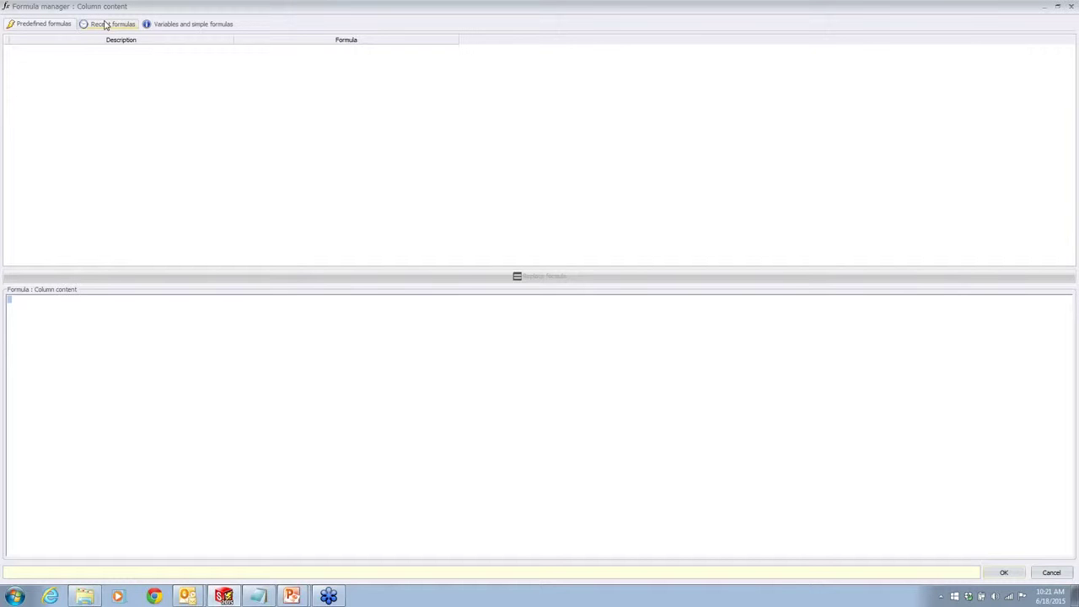
{"action": "left_click", "coordinate": [178, 24]}
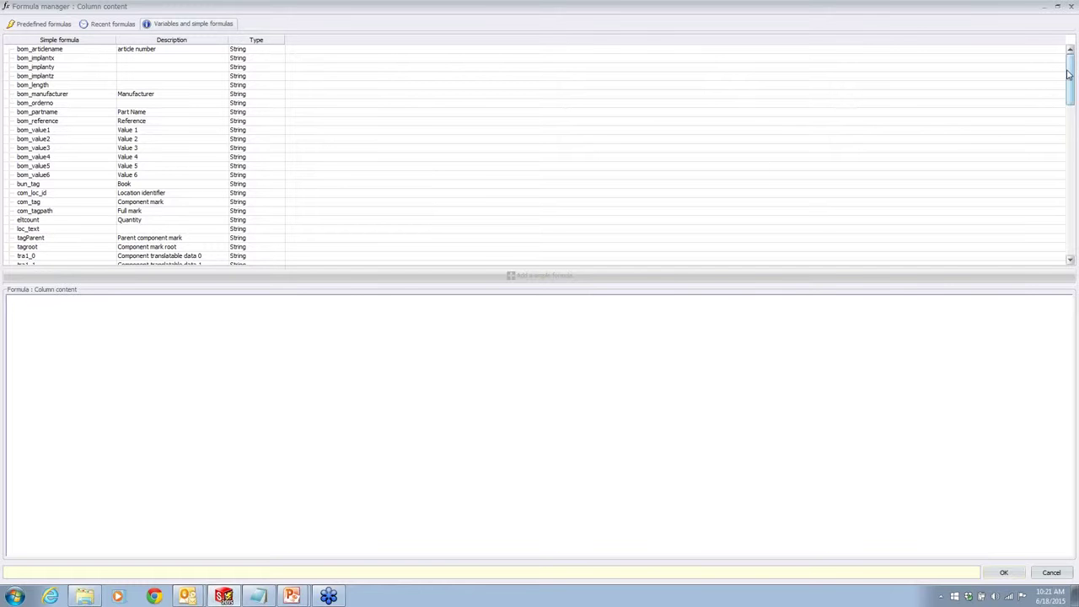
{"action": "left_click_drag", "start_coordinate": [1067, 73], "coordinate": [882, 219]}
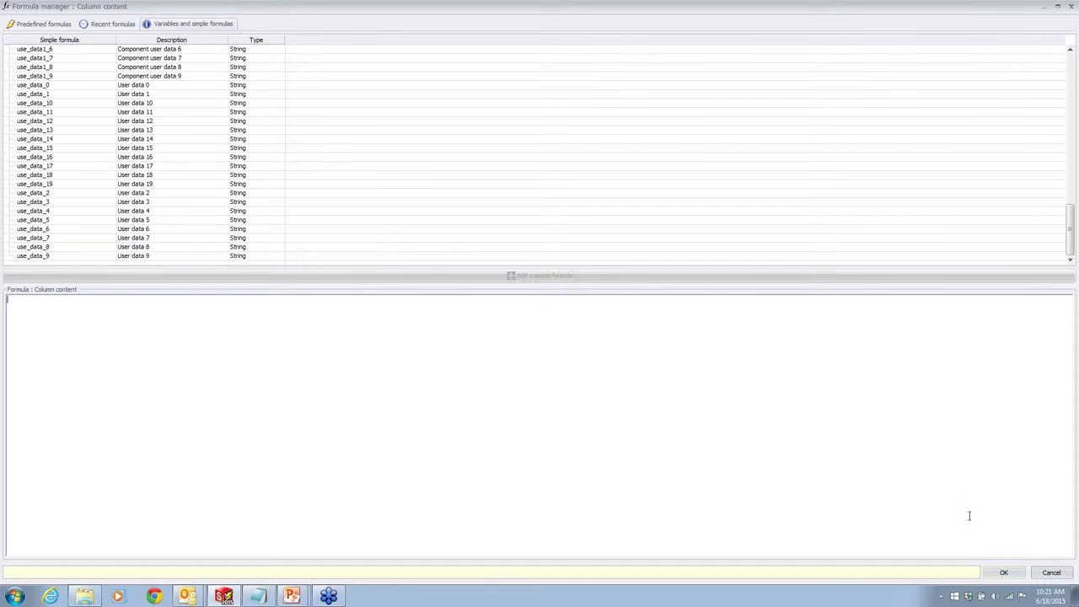
{"action": "left_click", "coordinate": [1059, 575]}
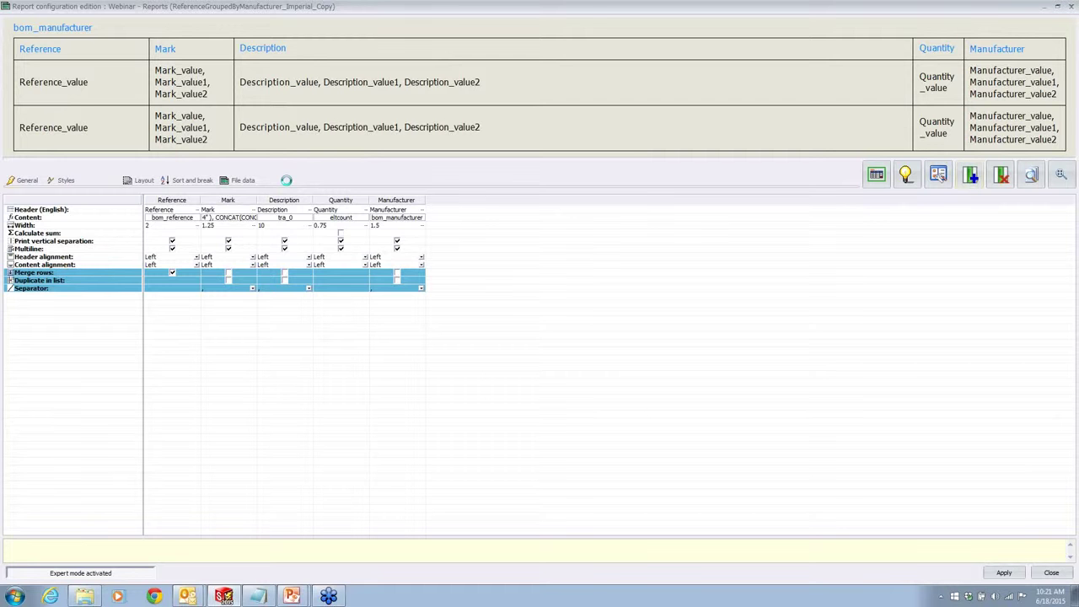
Step: Unlock the report's SQL query for editing and expand the fields of the tew_buildofmaterial table
{"action": "left_click", "coordinate": [286, 179]}
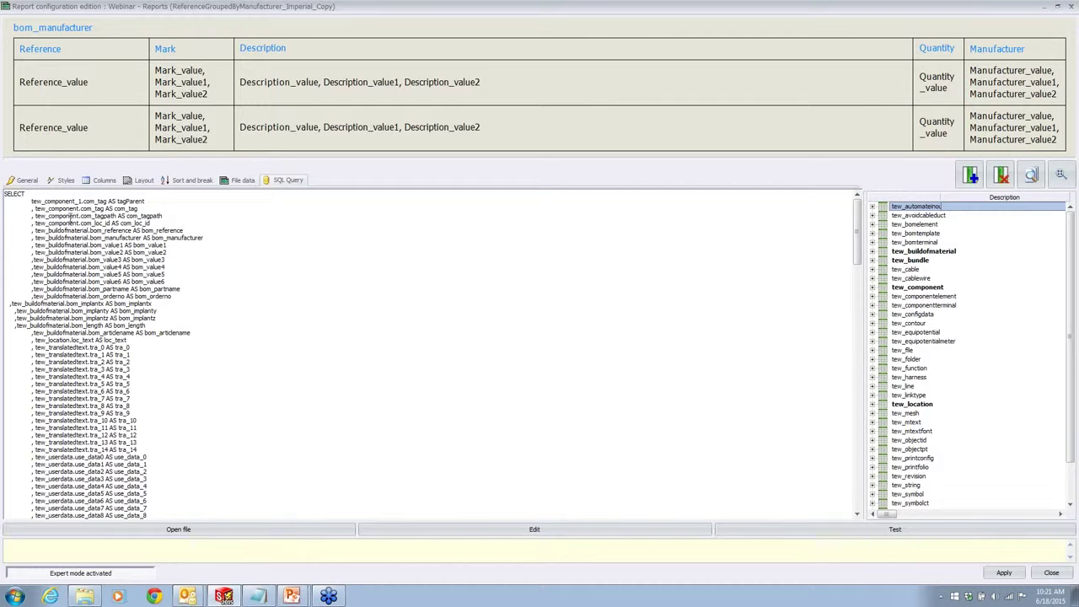
{"action": "left_click", "coordinate": [536, 530]}
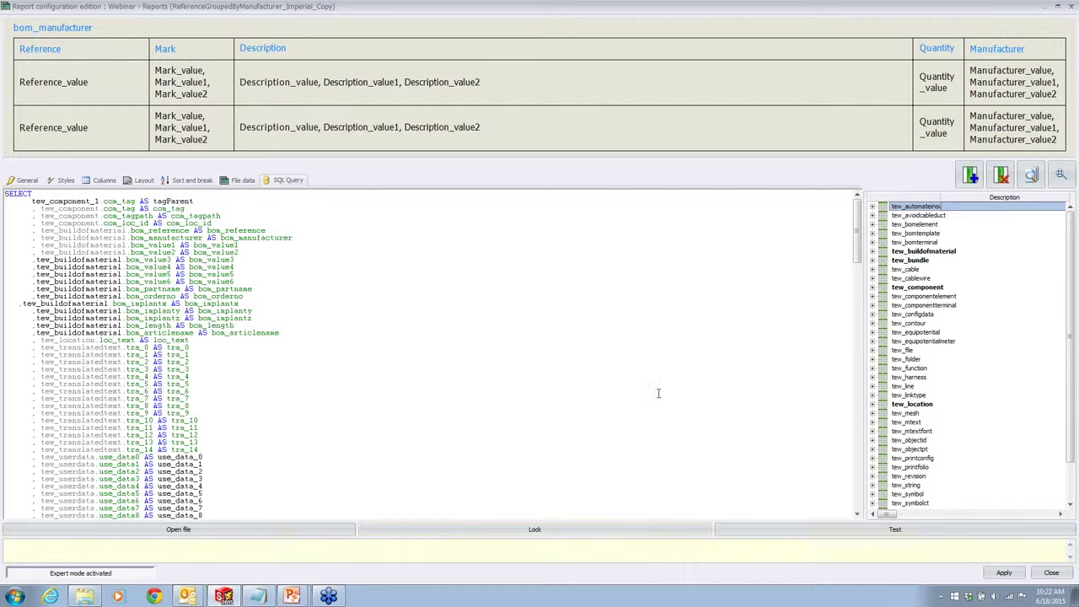
{"action": "left_click_drag", "start_coordinate": [862, 339], "coordinate": [708, 336]}
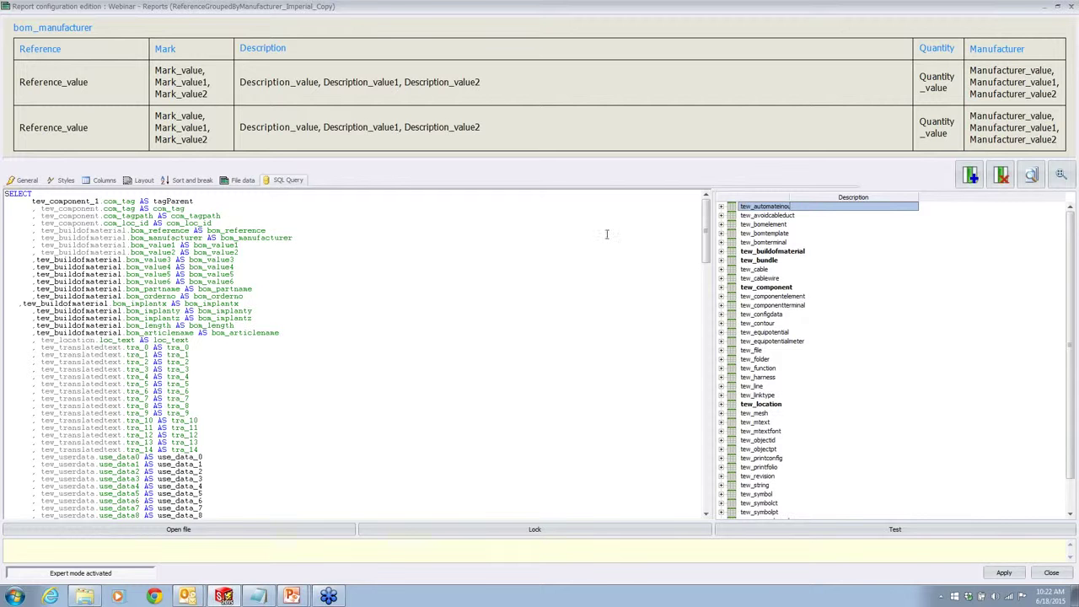
{"action": "left_click", "coordinate": [722, 253]}
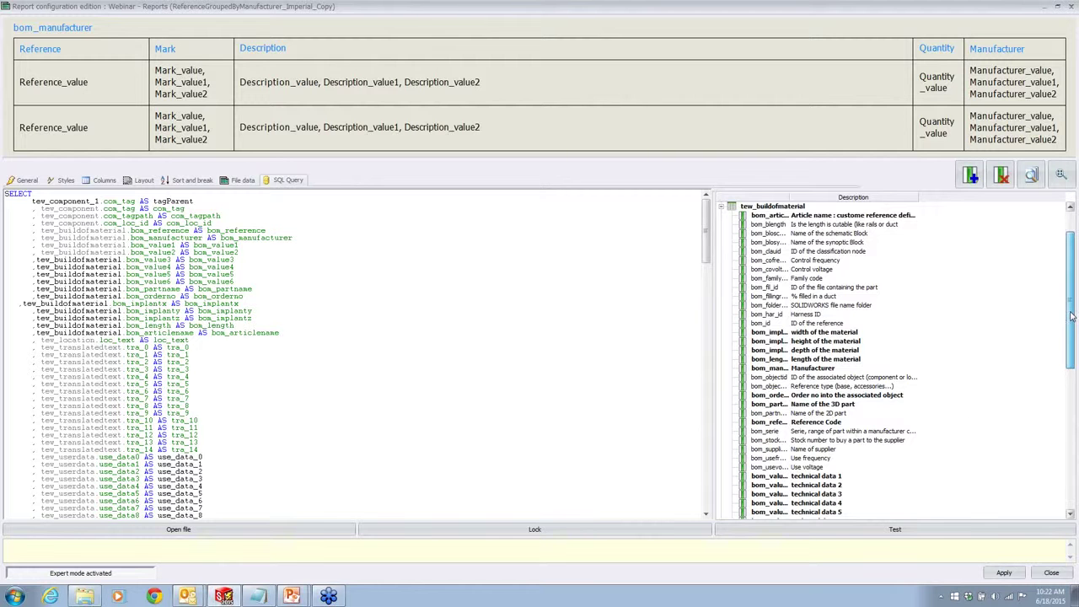
{"action": "left_click_drag", "start_coordinate": [1071, 316], "coordinate": [1071, 350]}
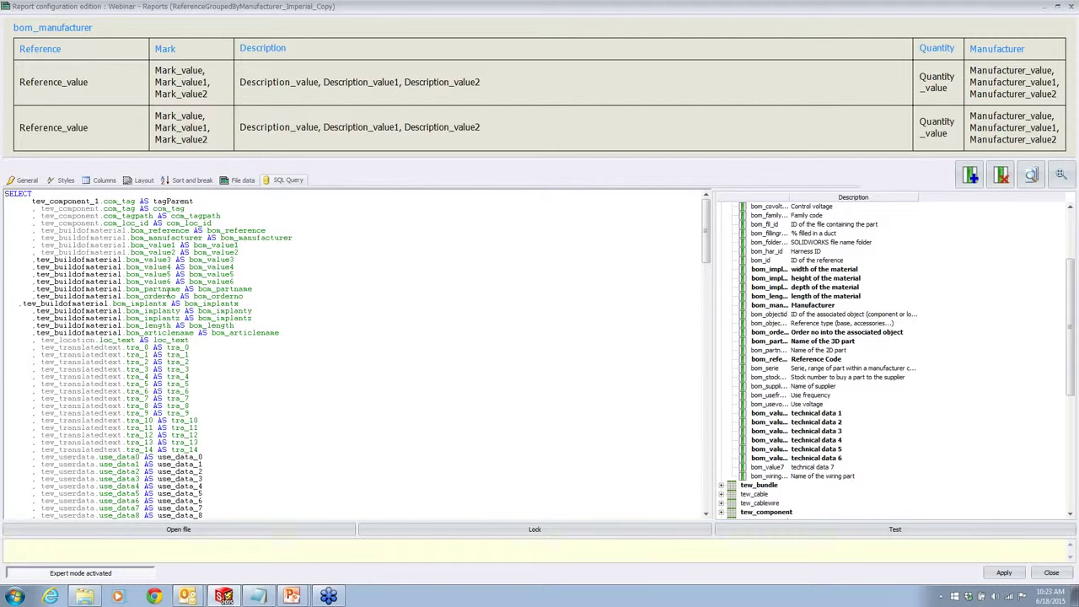
Step: Add the tew_buildofmaterial fields bom_suppliername and bom_stocknumber to the fields selected by the SQL query
{"action": "left_click_drag", "start_coordinate": [706, 228], "coordinate": [708, 330]}
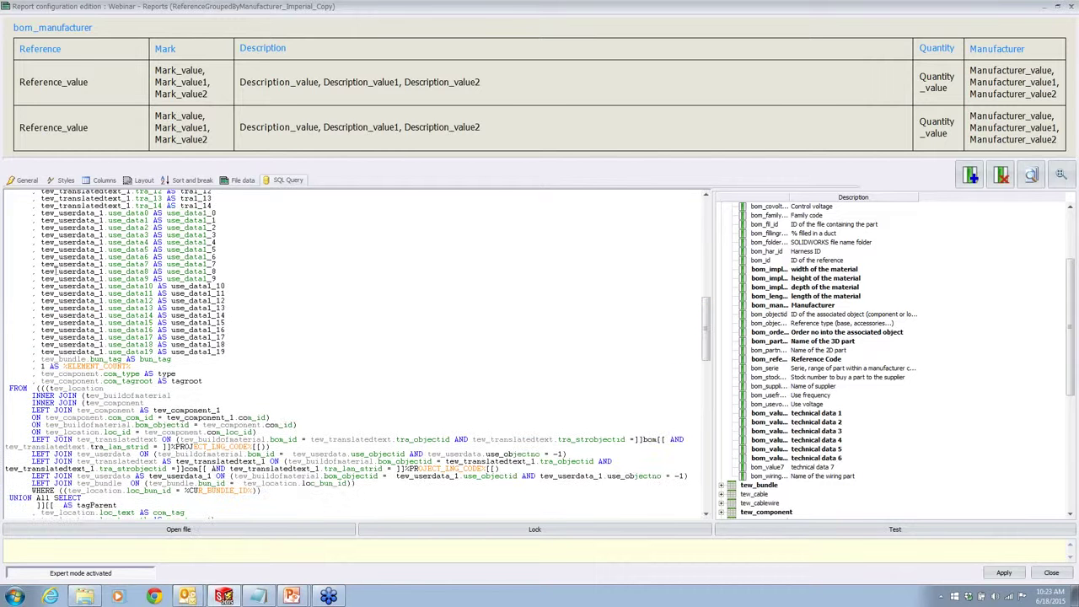
{"action": "left_click_drag", "start_coordinate": [108, 267], "coordinate": [220, 263]}
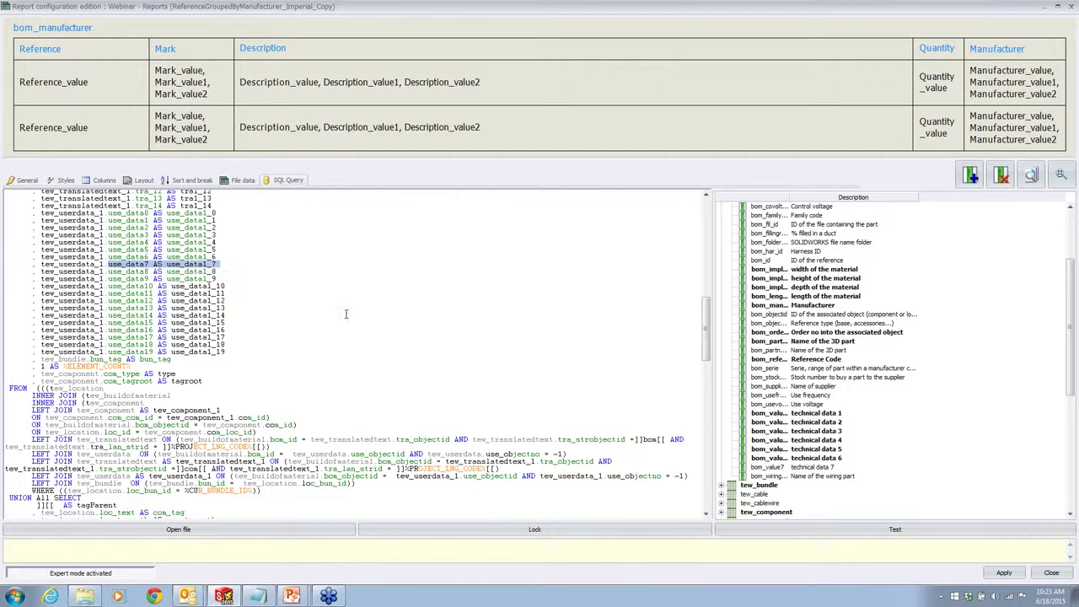
{"action": "left_click", "coordinate": [226, 330]}
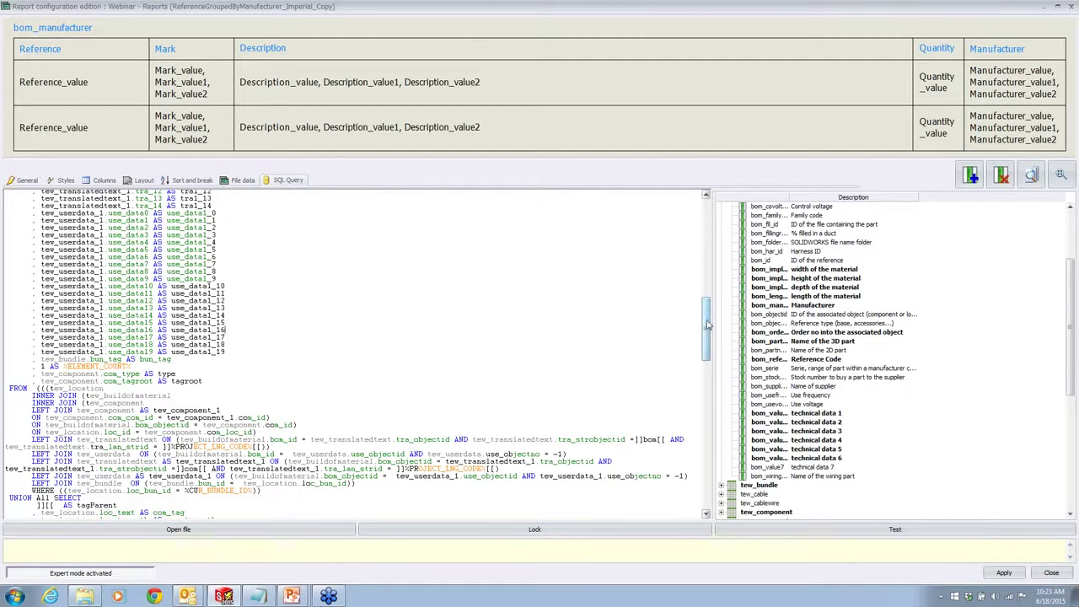
{"action": "scroll", "coordinate": [708, 325], "scroll_direction": "down", "scroll_amount": 10}
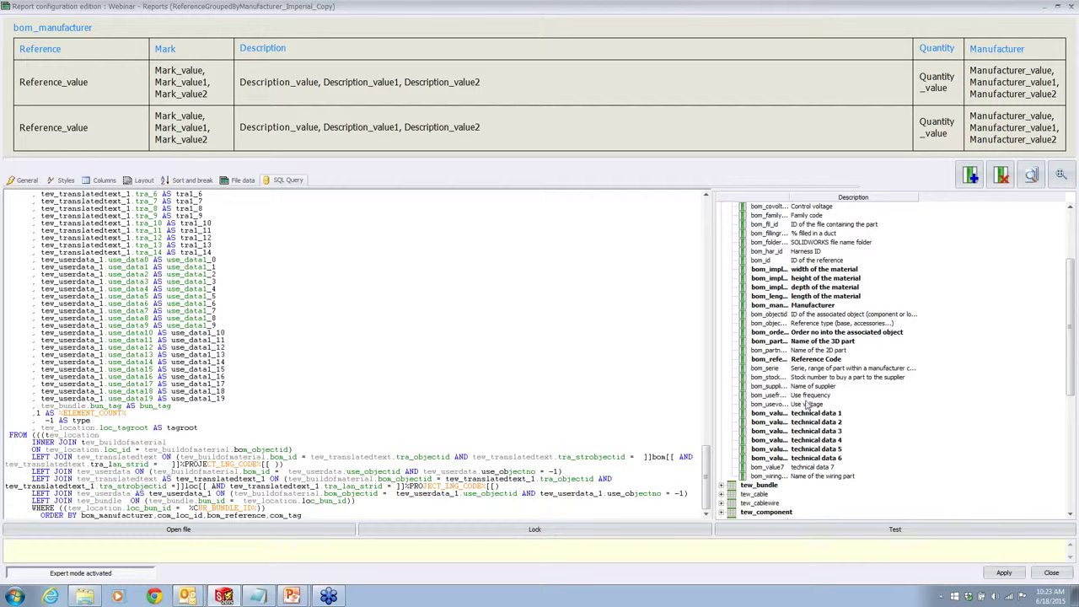
{"action": "left_click", "coordinate": [774, 387]}
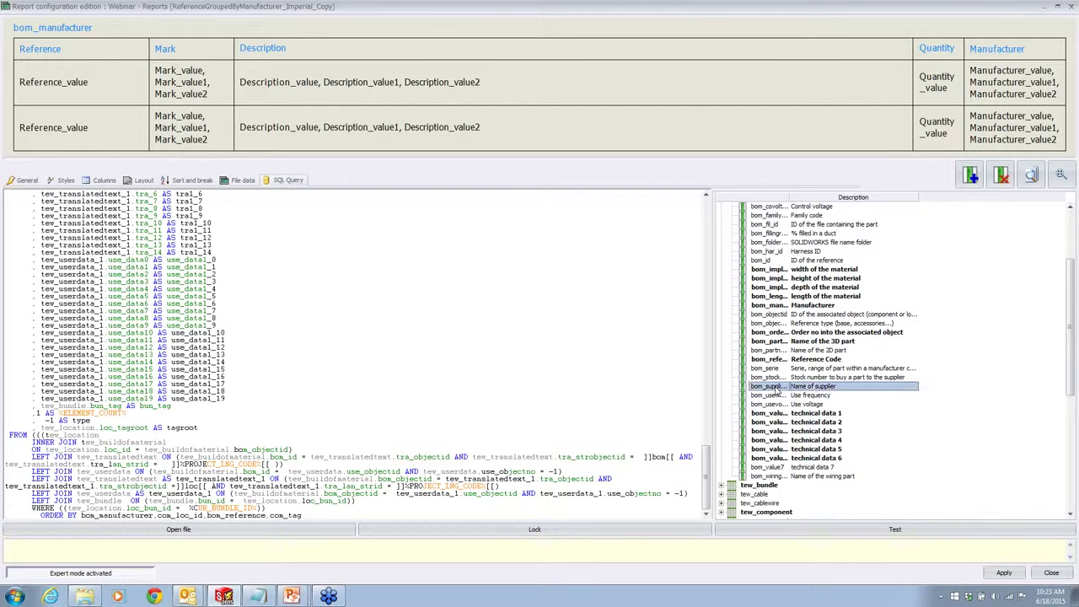
{"action": "left_click_drag", "start_coordinate": [774, 387], "coordinate": [175, 453]}
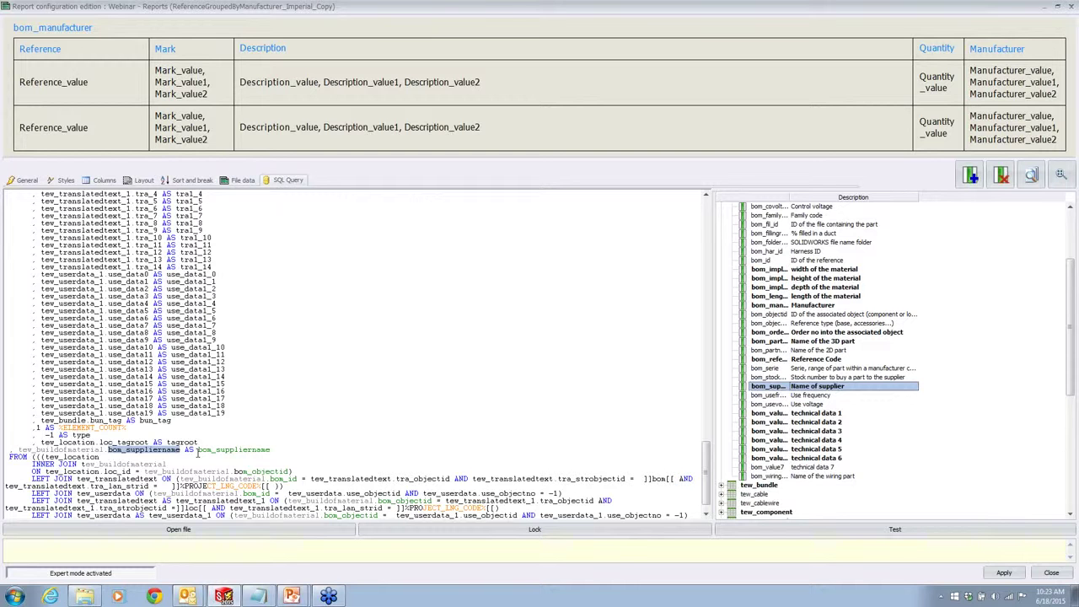
{"action": "left_click", "coordinate": [283, 452]}
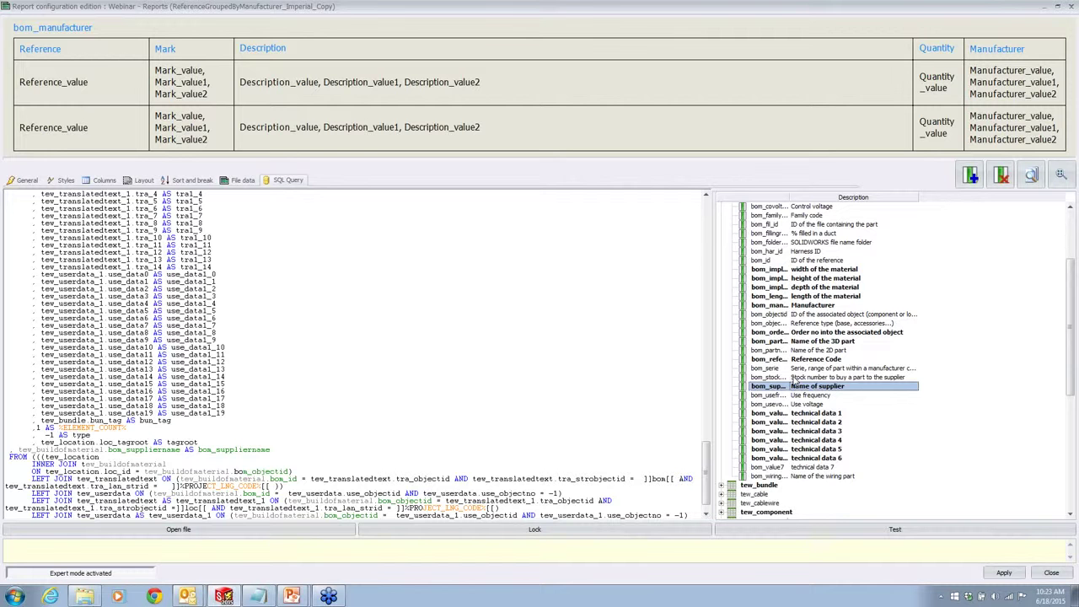
{"action": "left_click", "coordinate": [794, 381]}
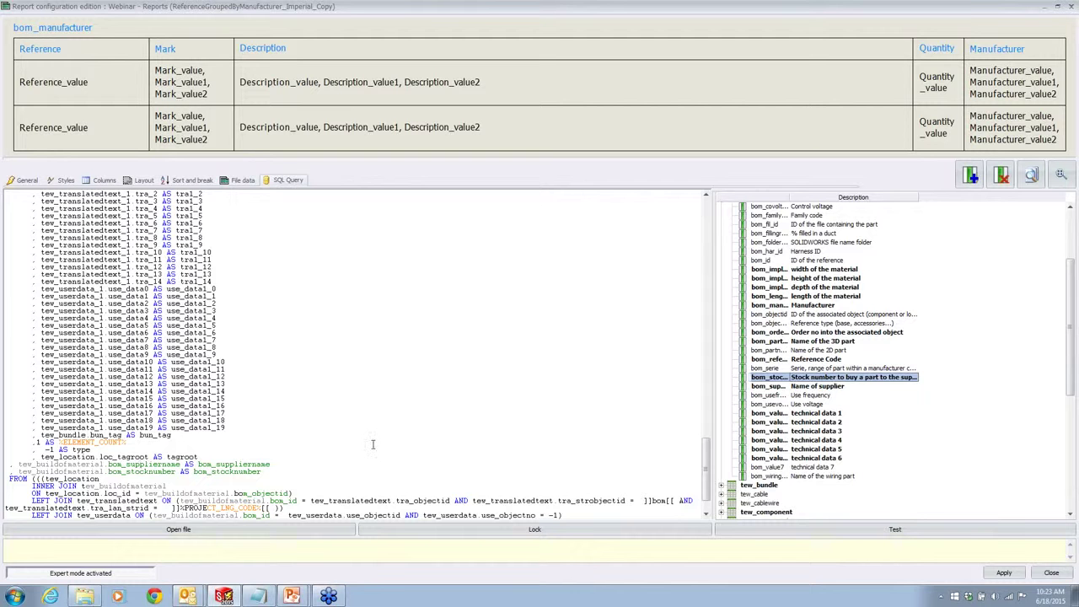
Step: Test the SQL query, checking the supplier name and stock number columns in its full results, and lock it against editing
{"action": "left_click", "coordinate": [914, 533]}
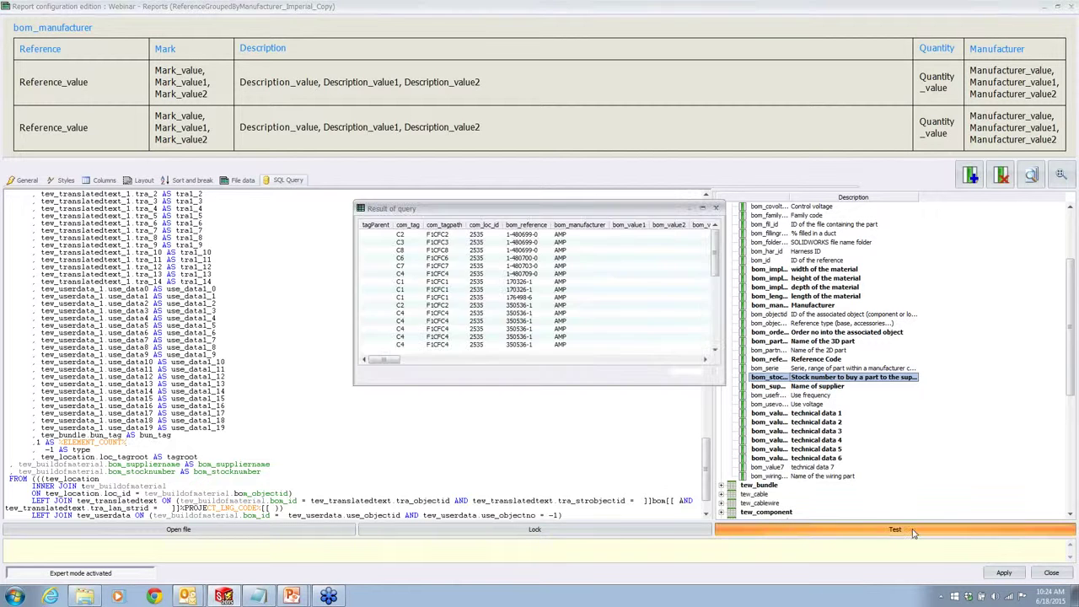
{"action": "left_click", "coordinate": [703, 207]}
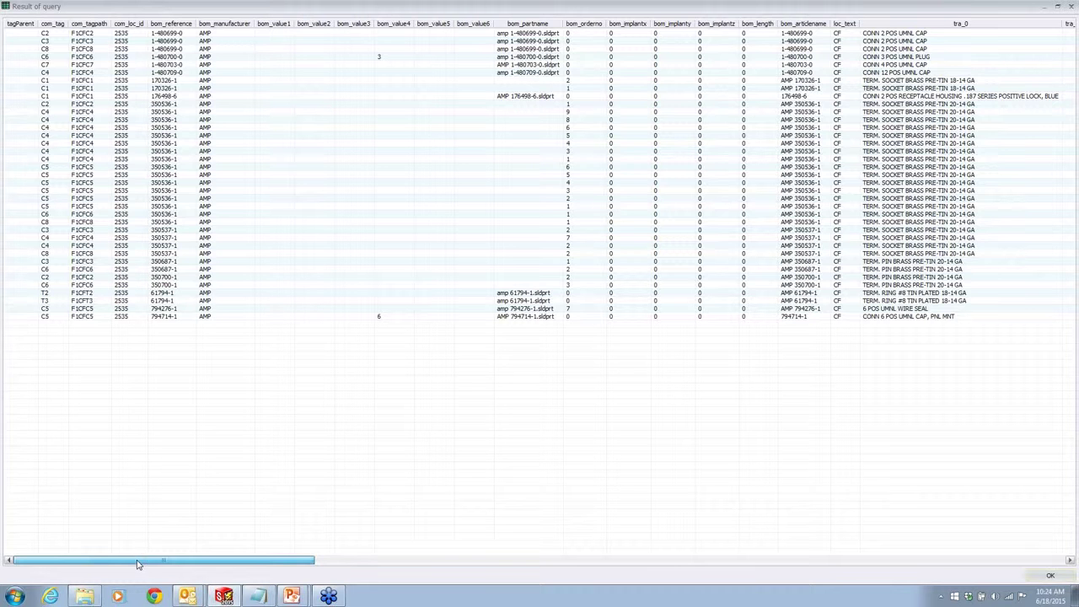
{"action": "left_click_drag", "start_coordinate": [139, 564], "coordinate": [996, 547]}
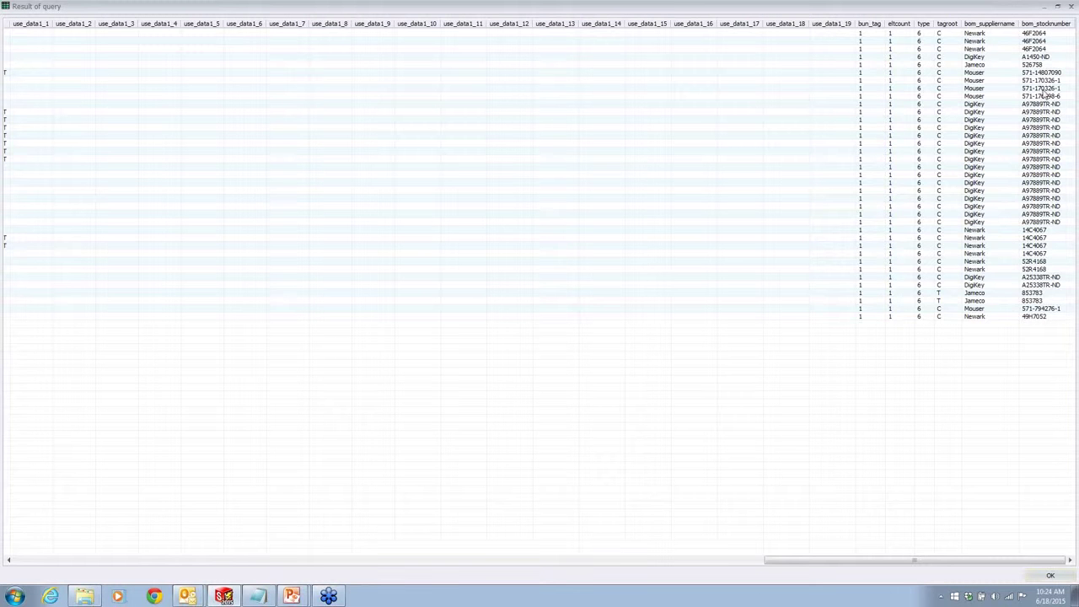
{"action": "left_click", "coordinate": [1062, 582]}
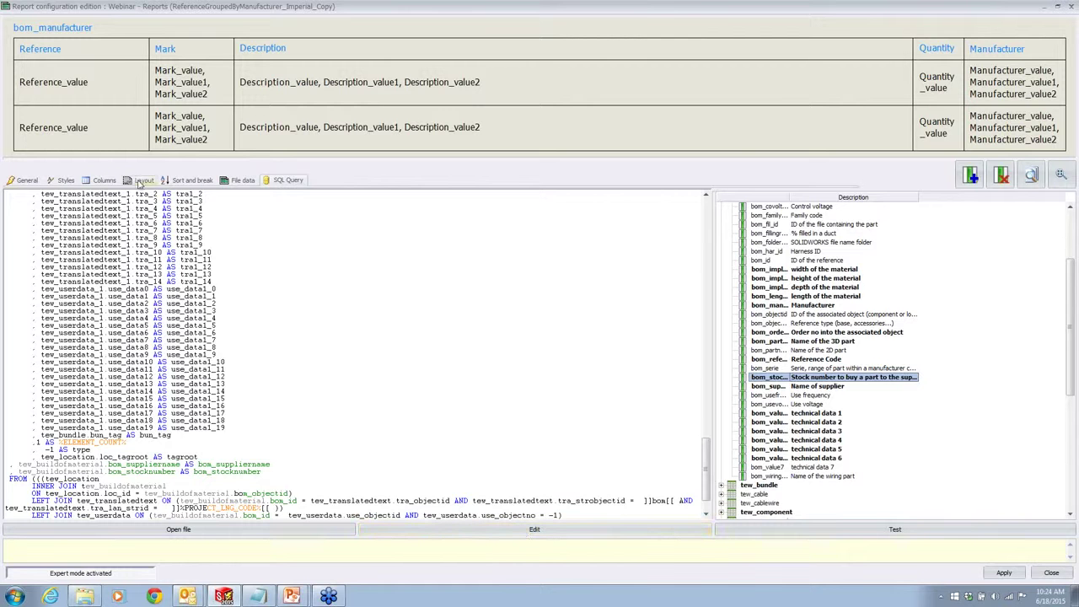
Step: Check the column configuration of the bill of materials report for supplier fields and leave the selection as it is
{"action": "left_click", "coordinate": [105, 180]}
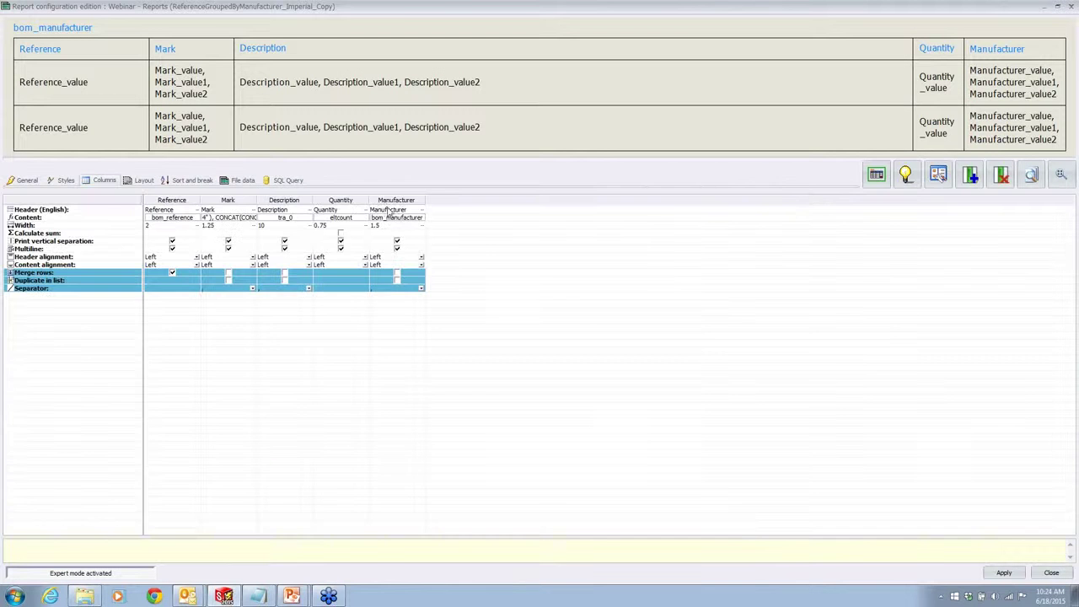
{"action": "right_click", "coordinate": [443, 202]}
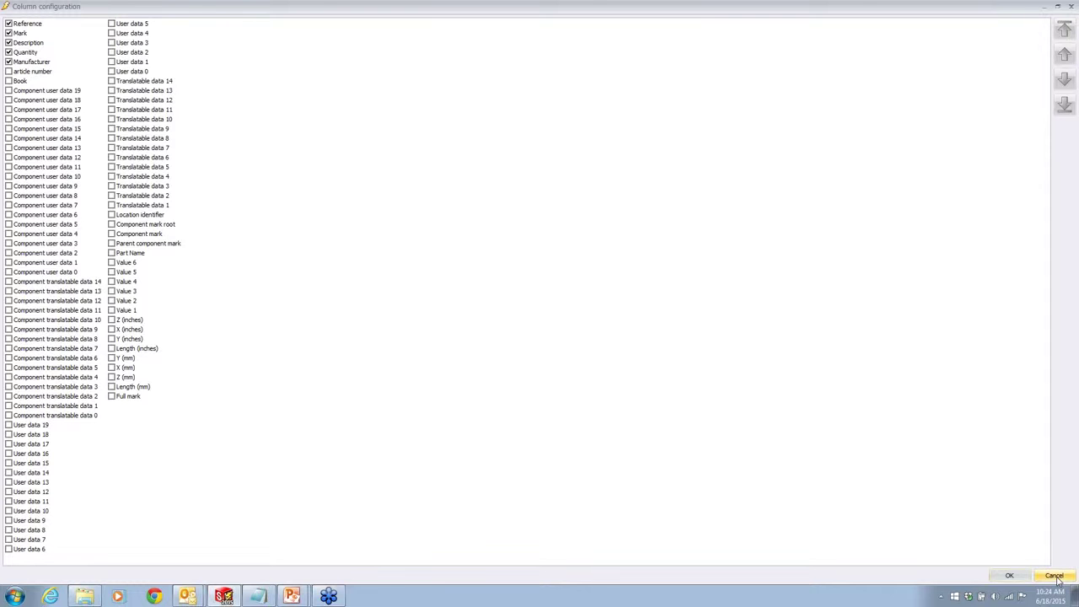
{"action": "left_click", "coordinate": [1055, 577]}
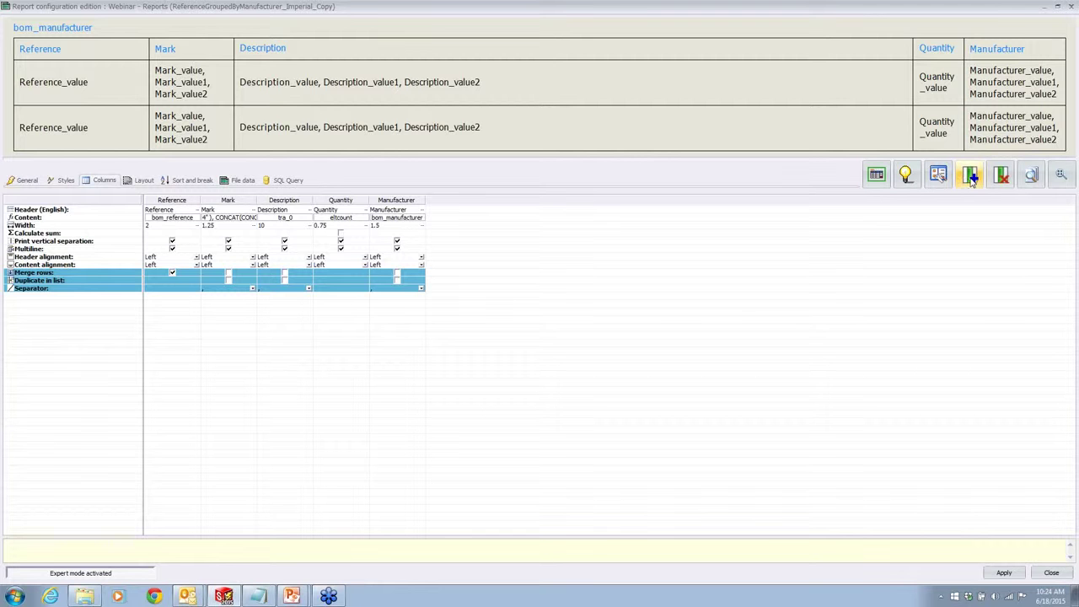
Step: Start a new column in the bill of materials report and give it the English title Supplier
{"action": "left_click", "coordinate": [971, 176]}
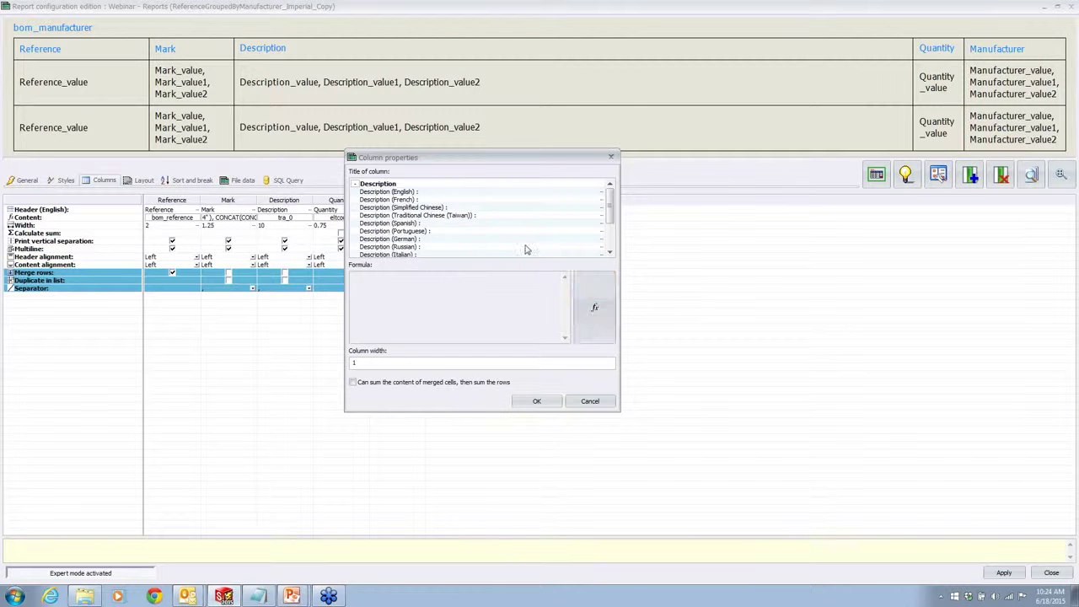
{"action": "left_click", "coordinate": [595, 308]}
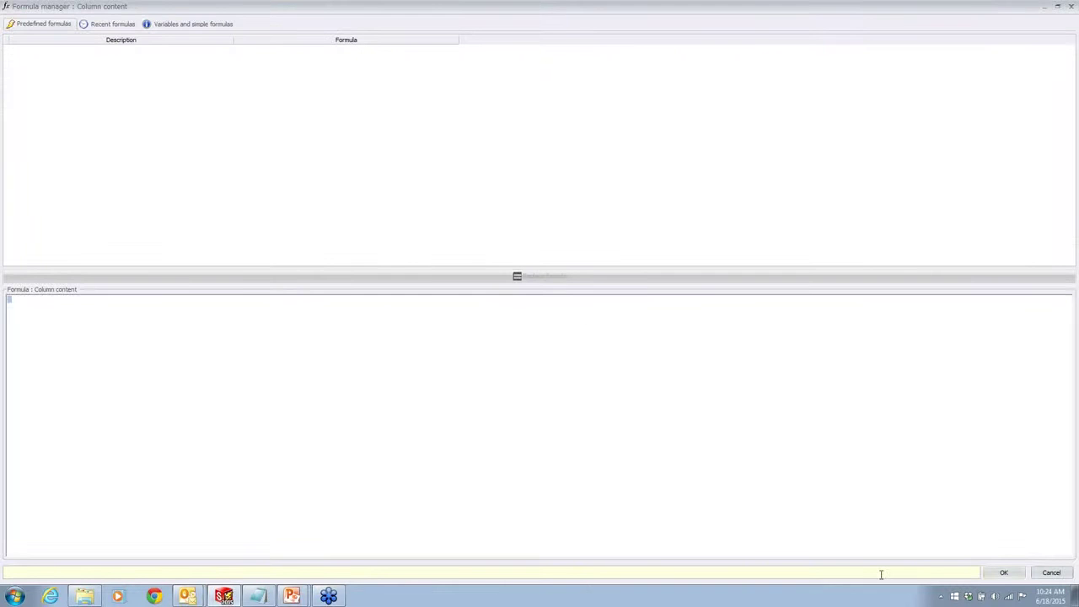
{"action": "left_click", "coordinate": [1067, 574]}
{"action": "type", "text": "Supplier"}
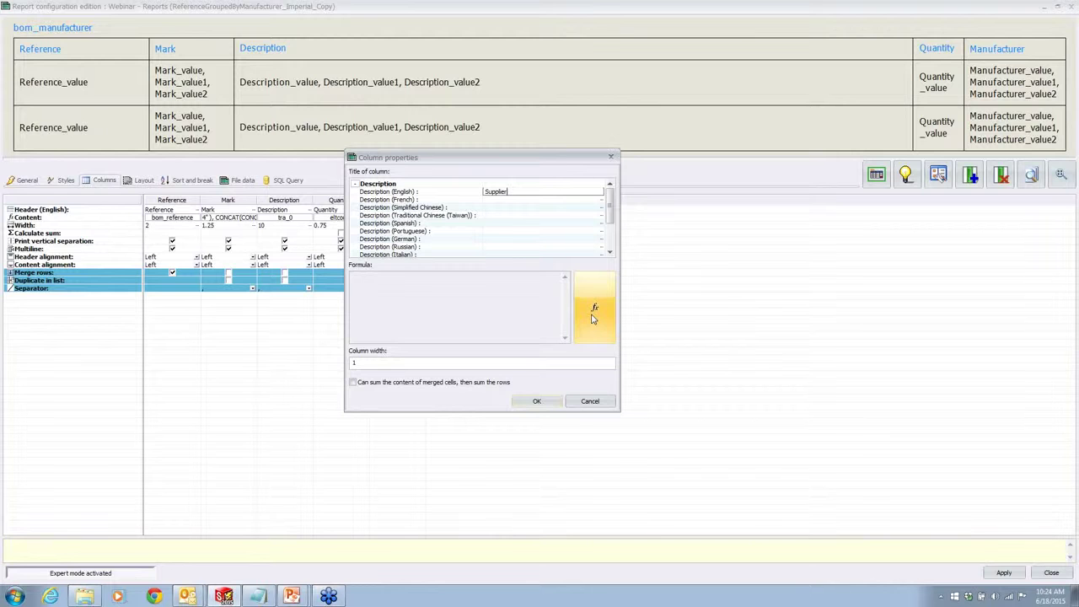
Step: Use the variable bom_suppliername as the Supplier column's formula, set the column width to 1.75 and accept the column
{"action": "left_click", "coordinate": [593, 317]}
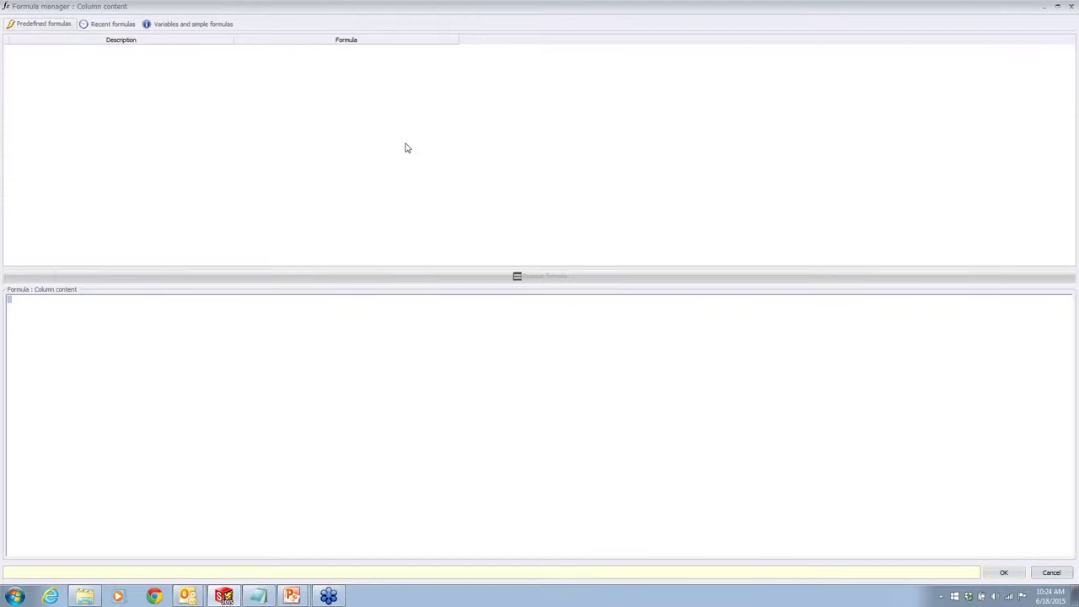
{"action": "left_click", "coordinate": [200, 24]}
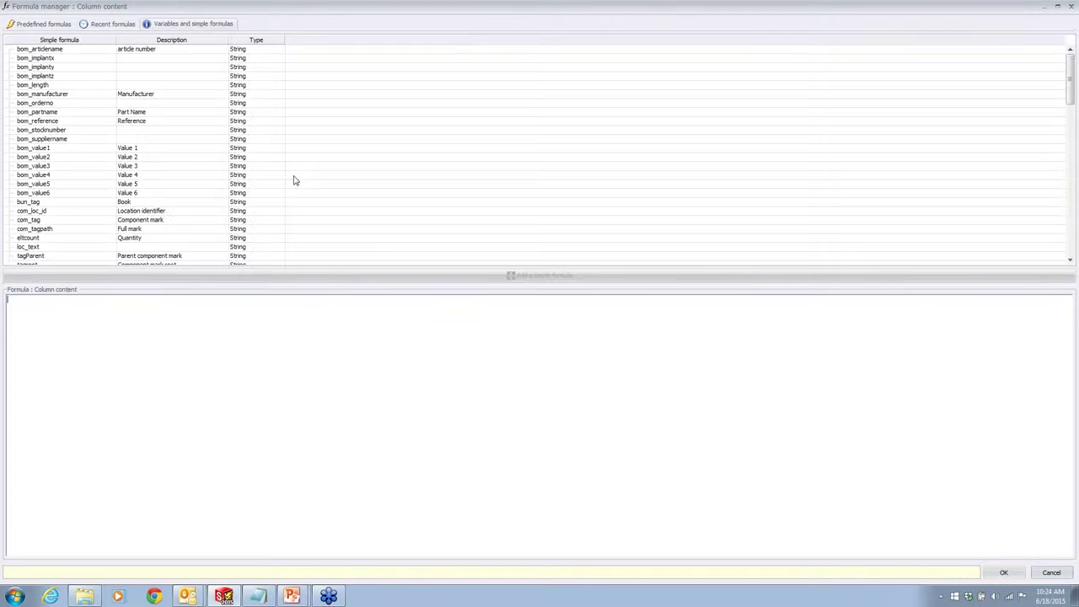
{"action": "left_click", "coordinate": [29, 140]}
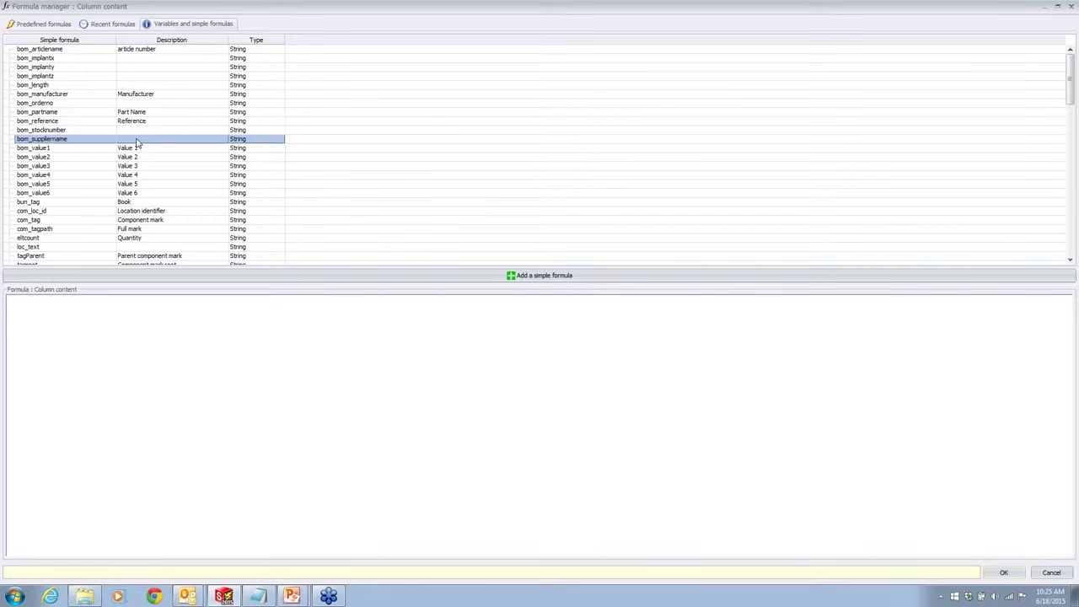
{"action": "double_click", "coordinate": [45, 142]}
{"action": "left_click", "coordinate": [1003, 573]}
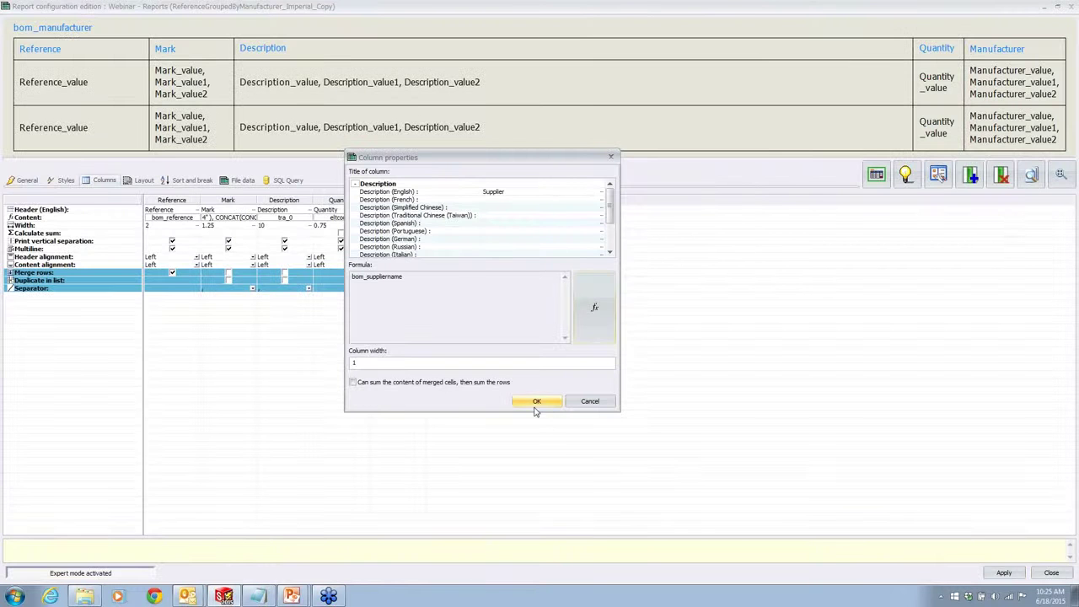
{"action": "left_click", "coordinate": [369, 363]}
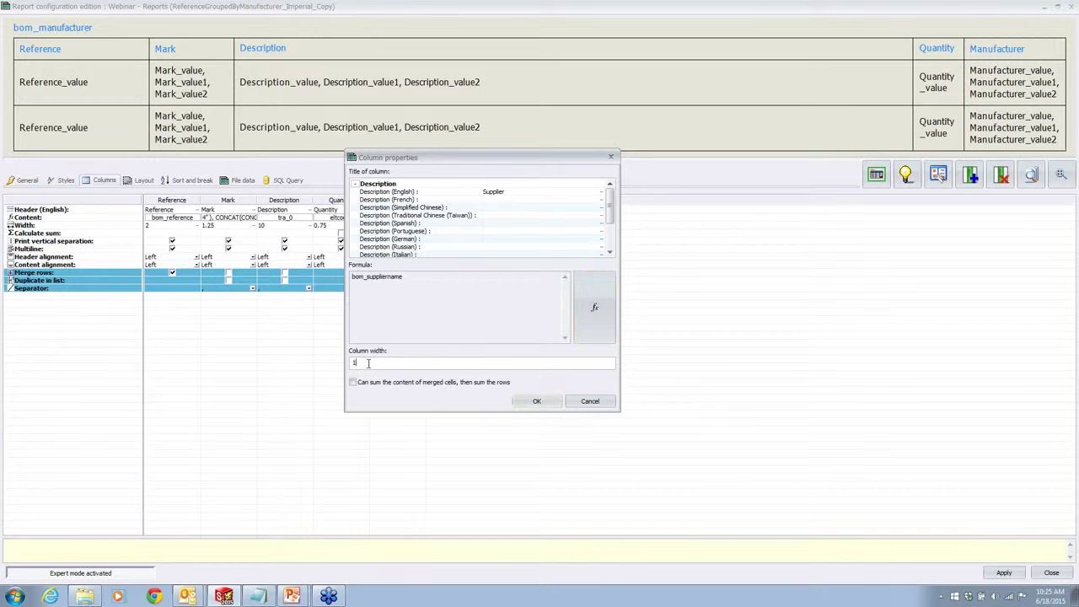
{"action": "type", "text": "1.75"}
{"action": "left_click", "coordinate": [535, 401]}
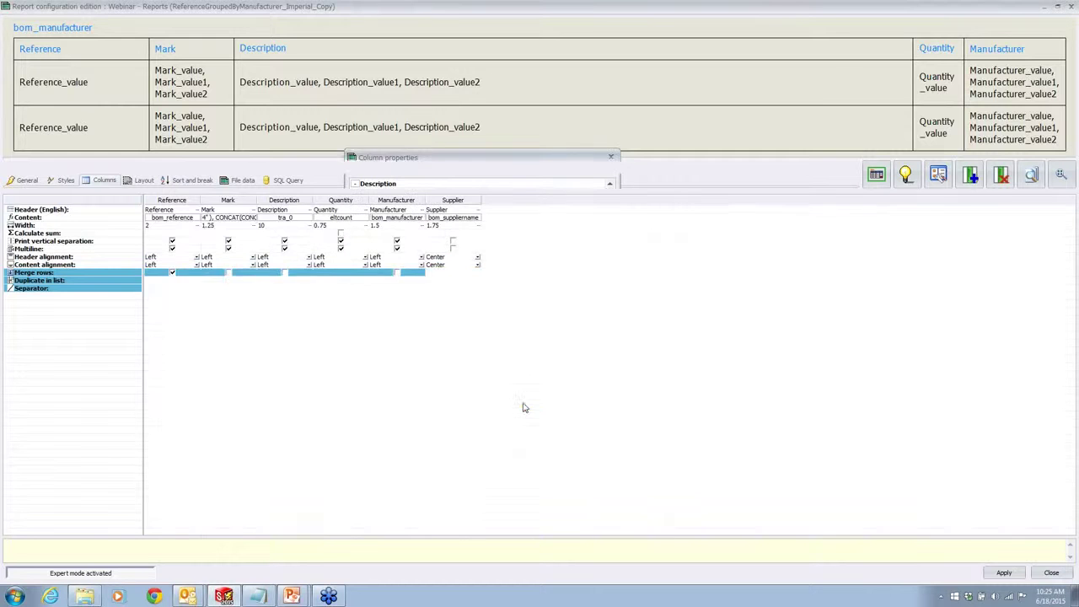
Step: Add a second column titled Supplier PN with the formula bom_stocknumber and a width of 2
{"action": "left_click", "coordinate": [971, 177]}
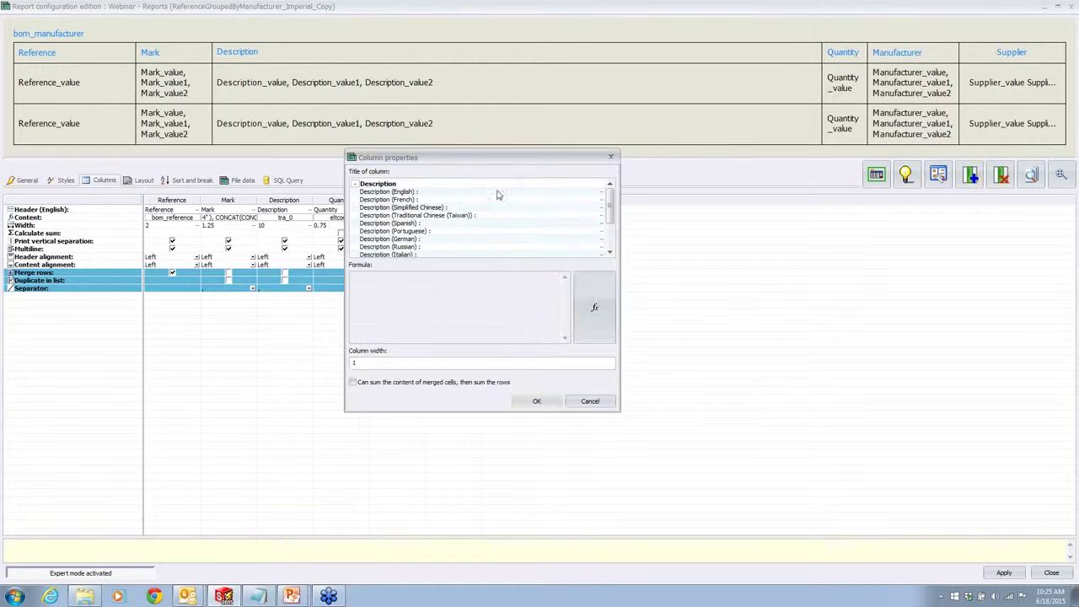
{"action": "left_click", "coordinate": [546, 192]}
{"action": "type", "text": "Supplier St"}
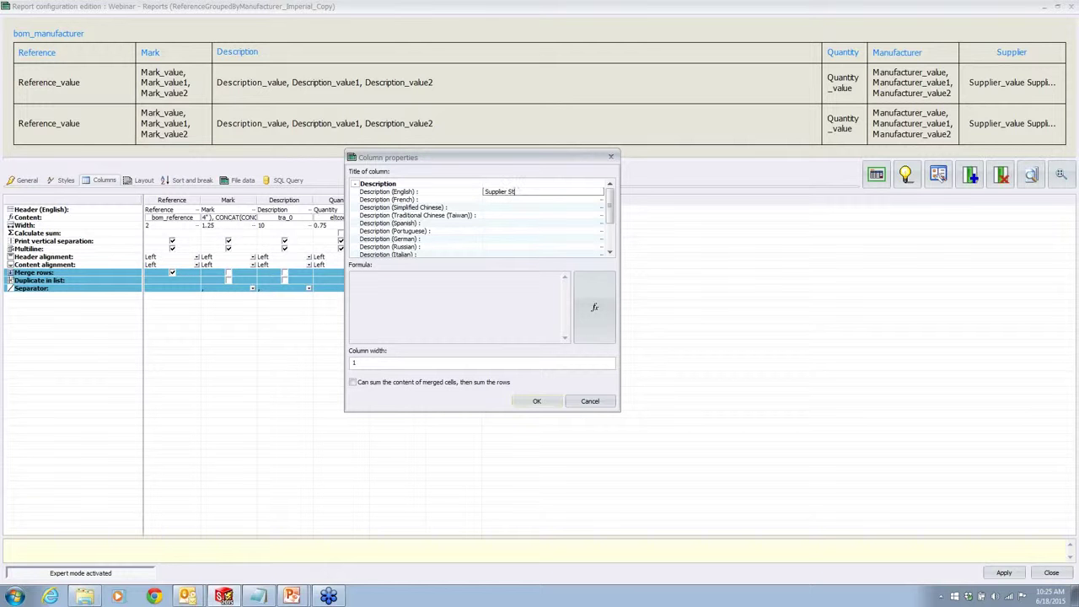
{"action": "type", "text": "N"}
{"action": "left_click", "coordinate": [594, 307]}
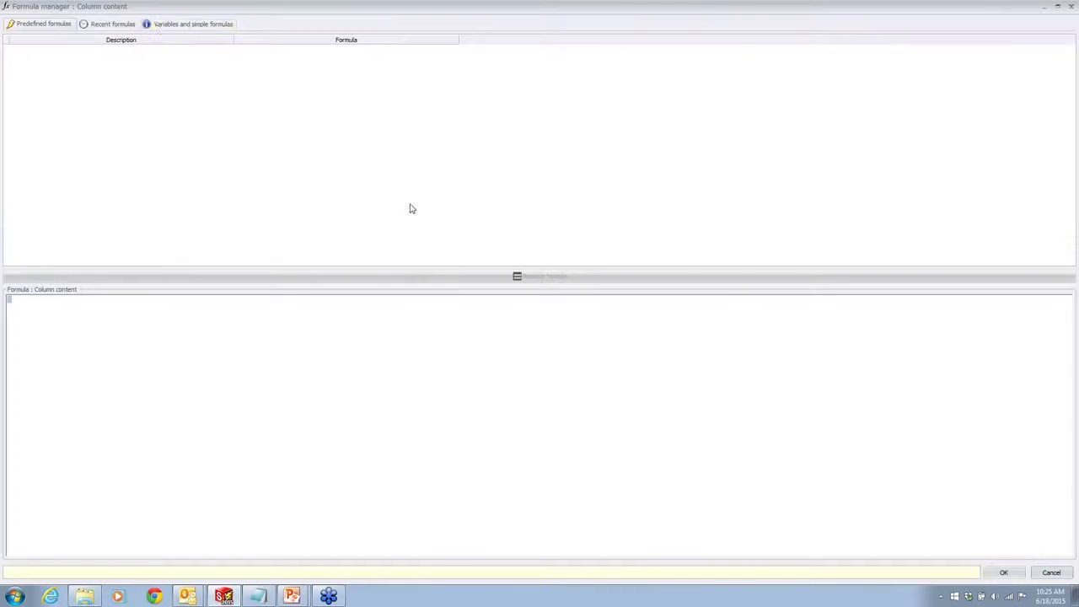
{"action": "left_click", "coordinate": [157, 26]}
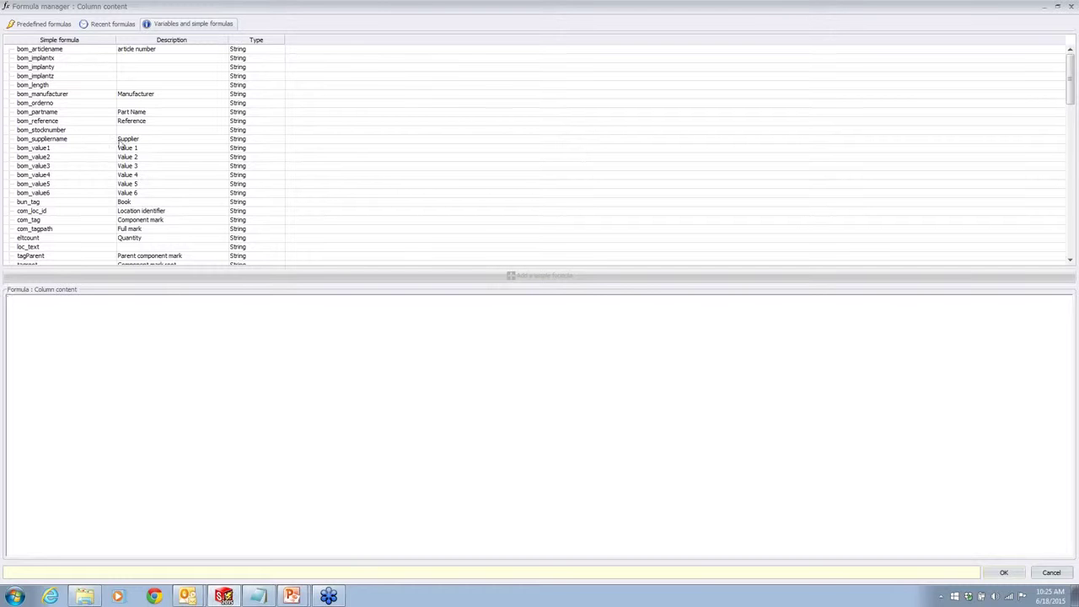
{"action": "double_click", "coordinate": [48, 132]}
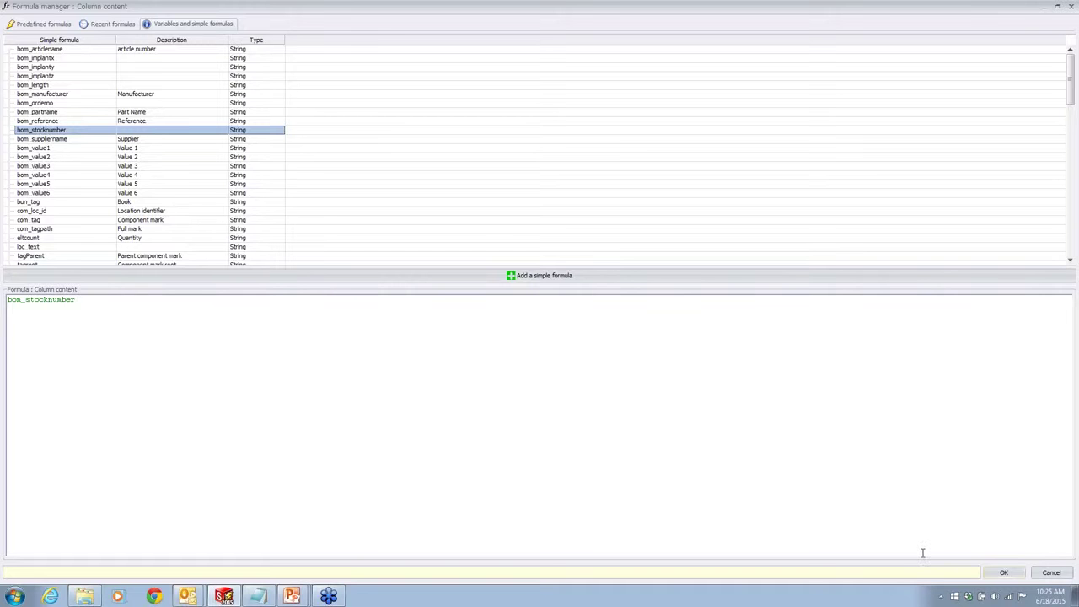
{"action": "left_click", "coordinate": [1005, 572]}
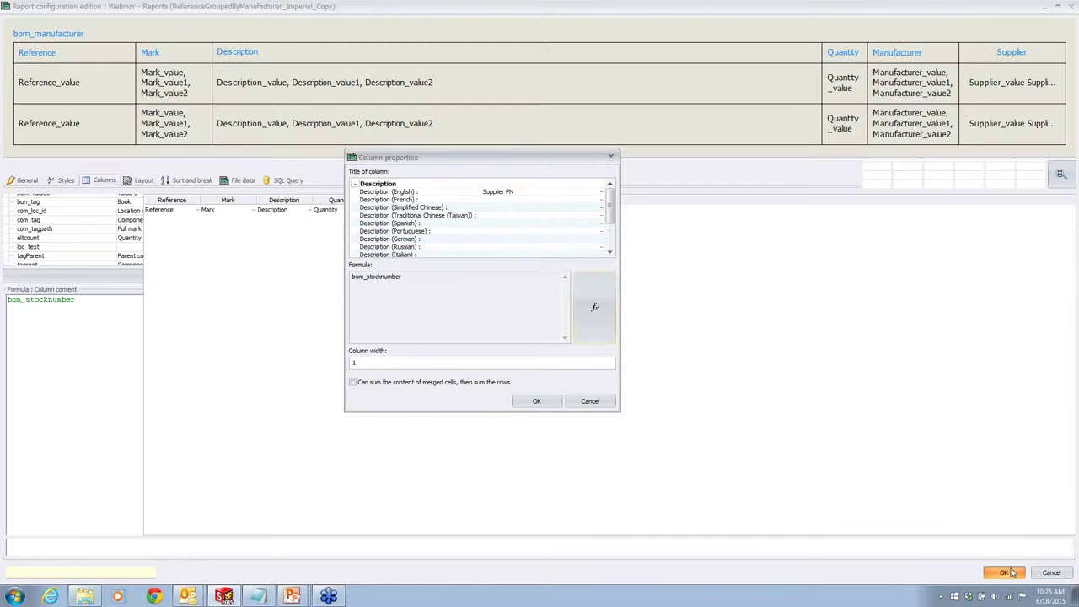
{"action": "left_click", "coordinate": [536, 401]}
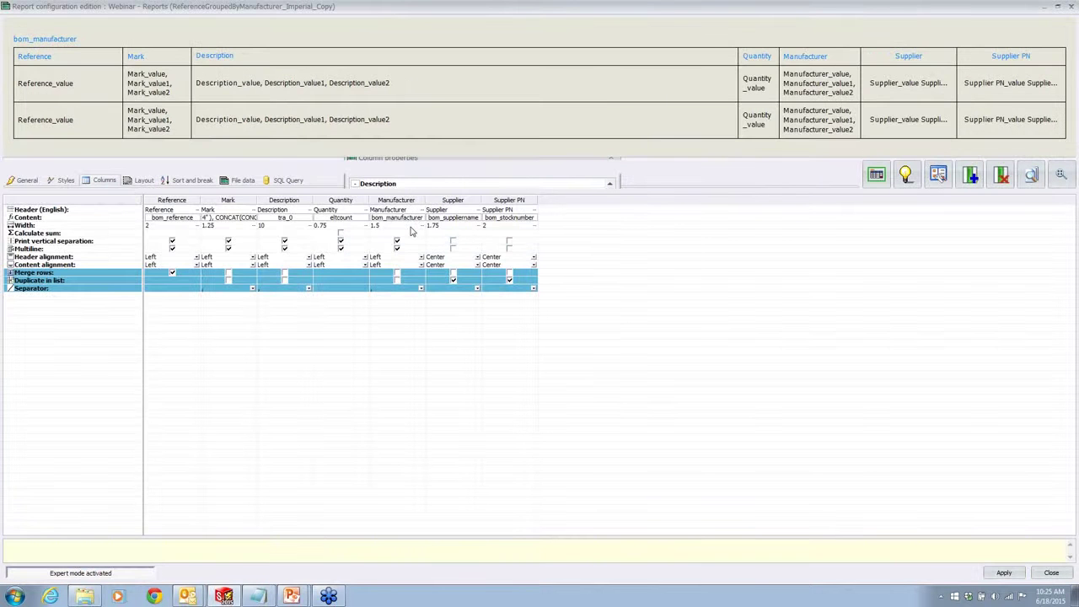
Step: Set the Description column's width to 6, check the table's fit on the sheet layout, and apply and close the report configuration
{"action": "left_click", "coordinate": [142, 182]}
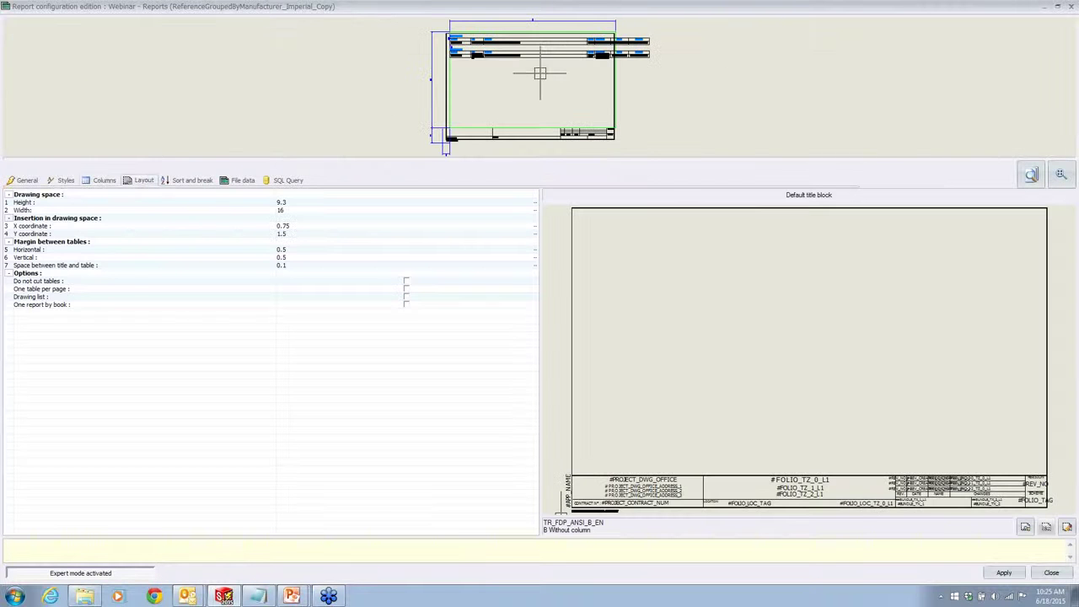
{"action": "left_click", "coordinate": [104, 180]}
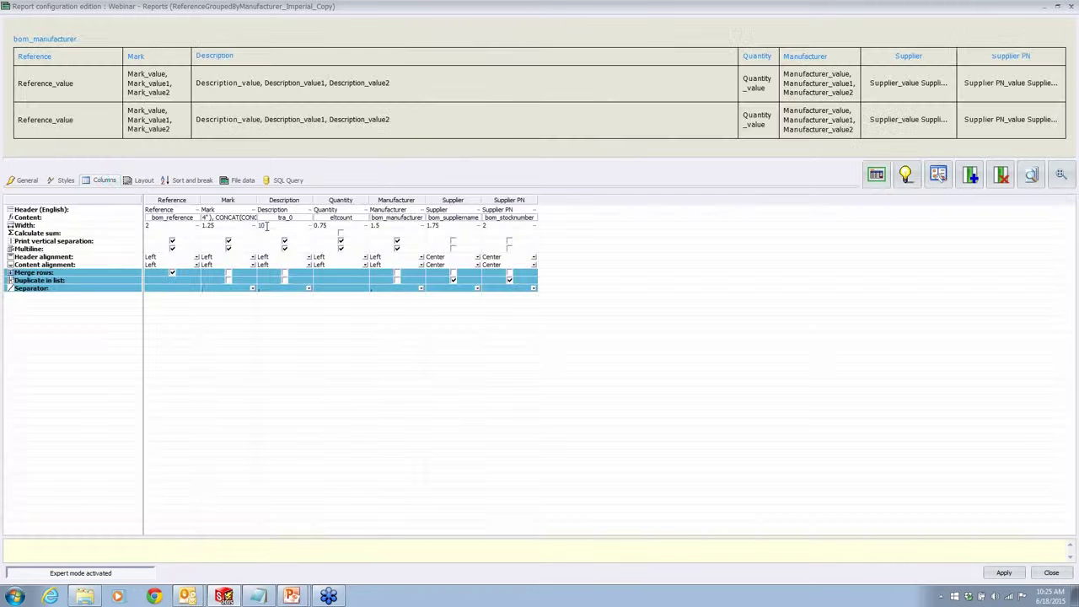
{"action": "left_click", "coordinate": [265, 226]}
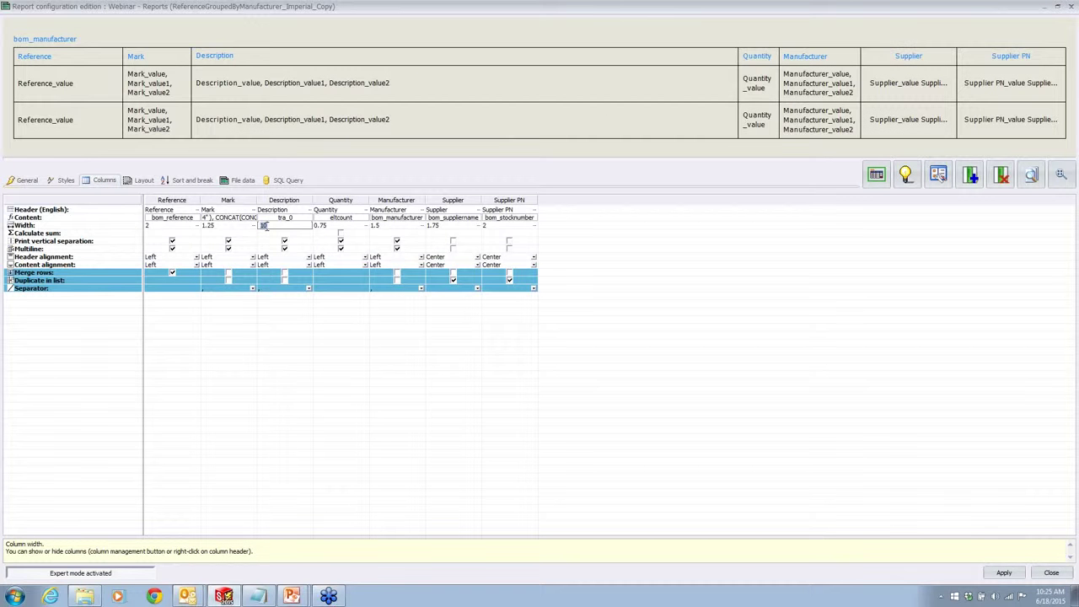
{"action": "type", "text": "6"}
{"action": "key", "text": "Return"}
{"action": "left_click", "coordinate": [141, 180]}
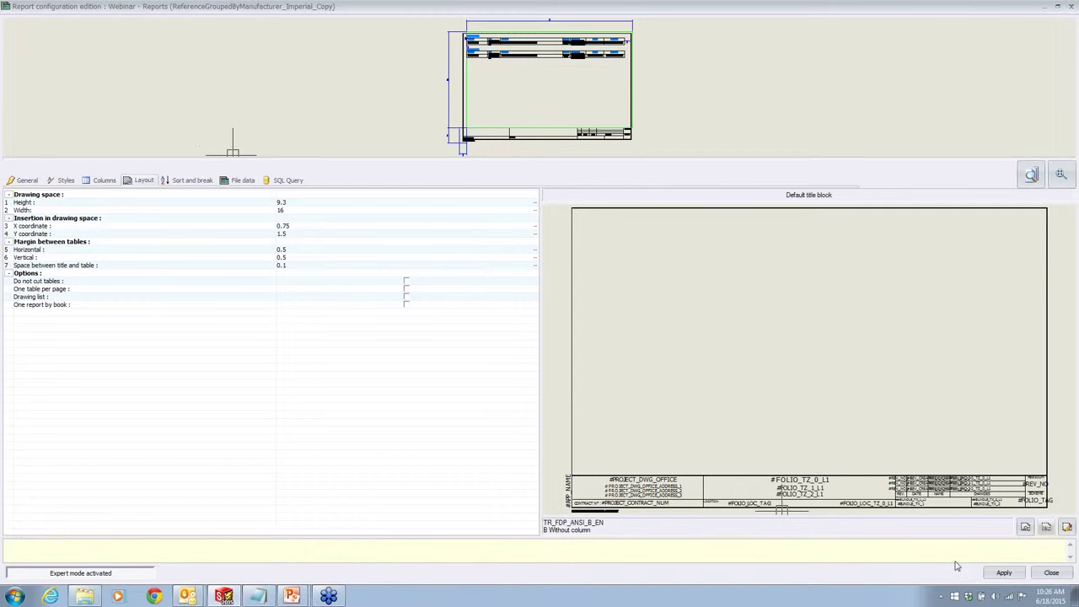
{"action": "left_click", "coordinate": [1004, 572]}
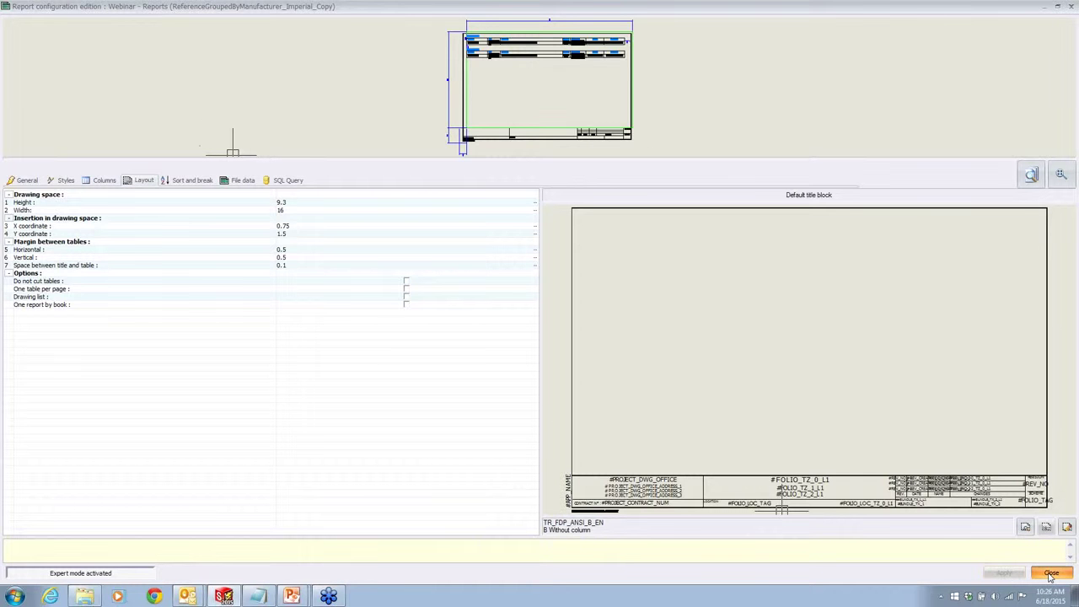
{"action": "left_click", "coordinate": [1050, 574]}
Step: Update the bill of materials report and regenerate its drawings, and open the drawing 03 - Bill of materials
{"action": "left_click", "coordinate": [126, 38]}
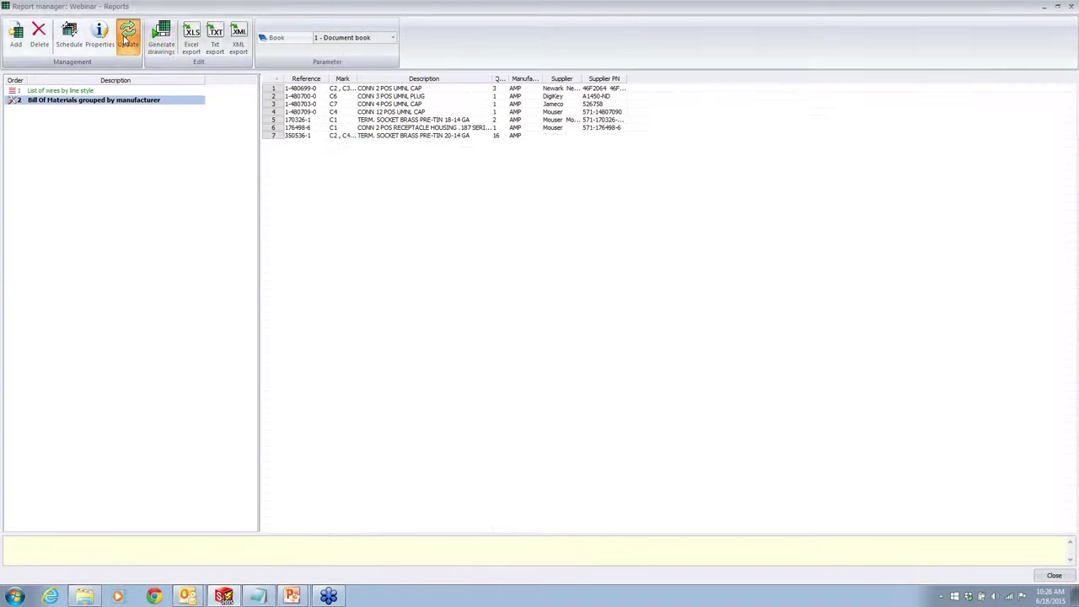
{"action": "left_click", "coordinate": [160, 49]}
{"action": "left_click", "coordinate": [480, 322]}
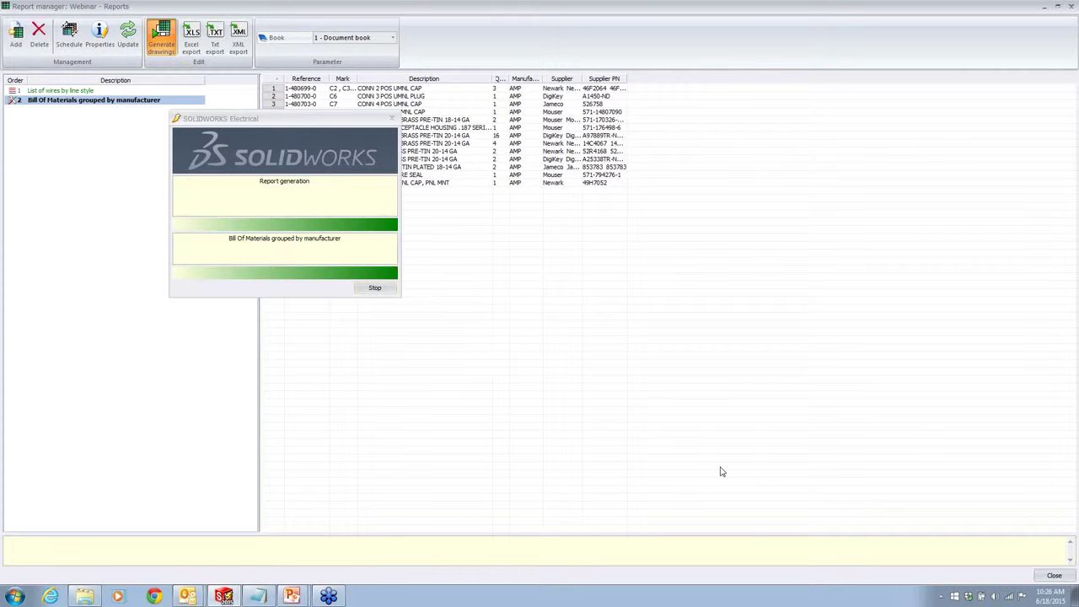
{"action": "left_click", "coordinate": [1054, 575]}
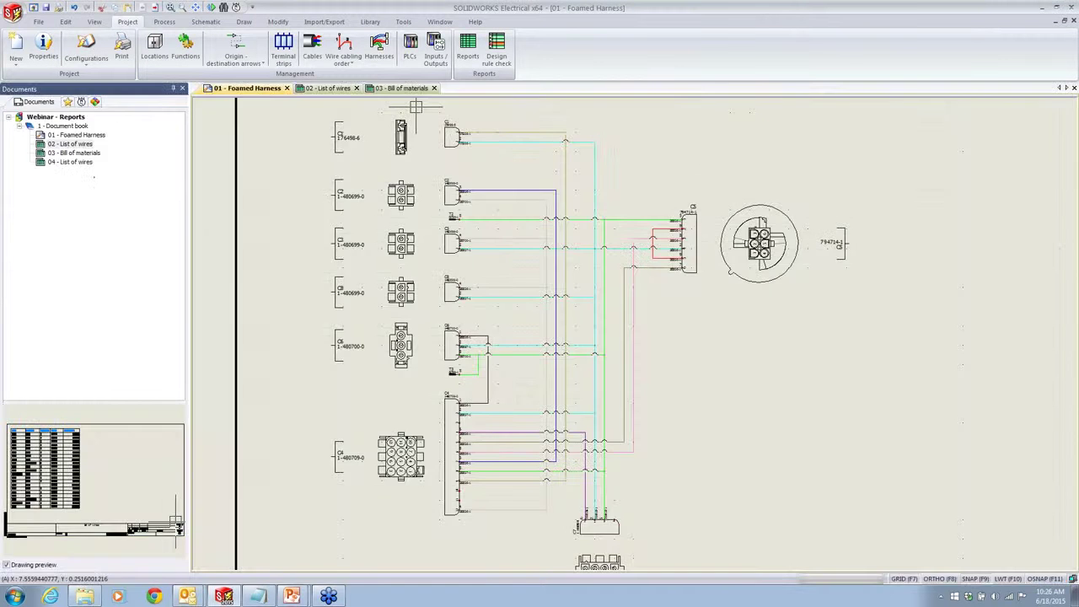
{"action": "double_click", "coordinate": [74, 153]}
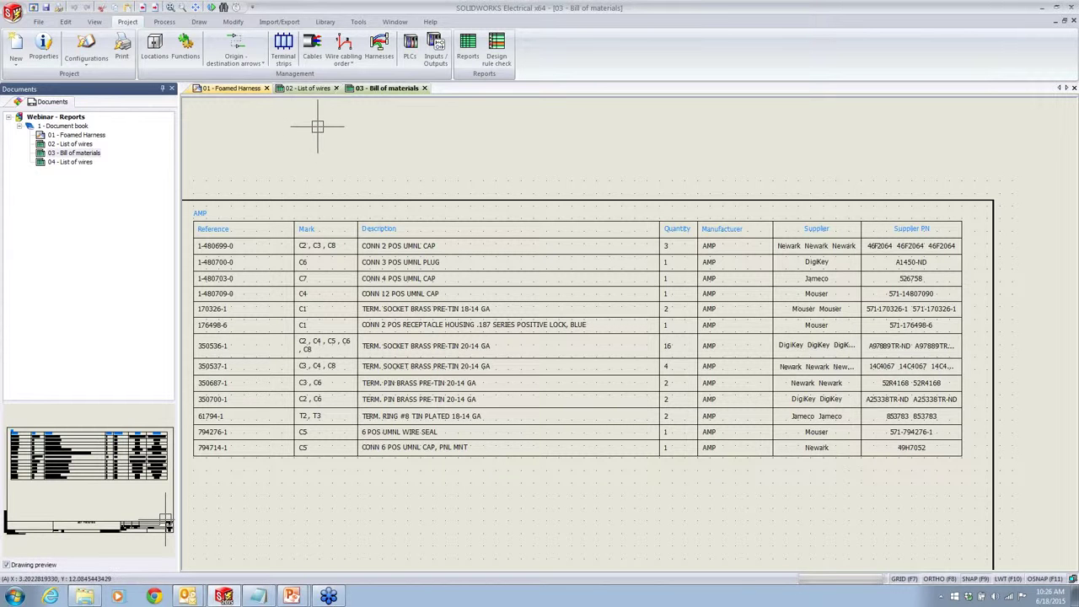
Step: Reopen the bill of materials report's configuration from the report manager and remove the Supplier column from the displayed columns
{"action": "left_click", "coordinate": [469, 63]}
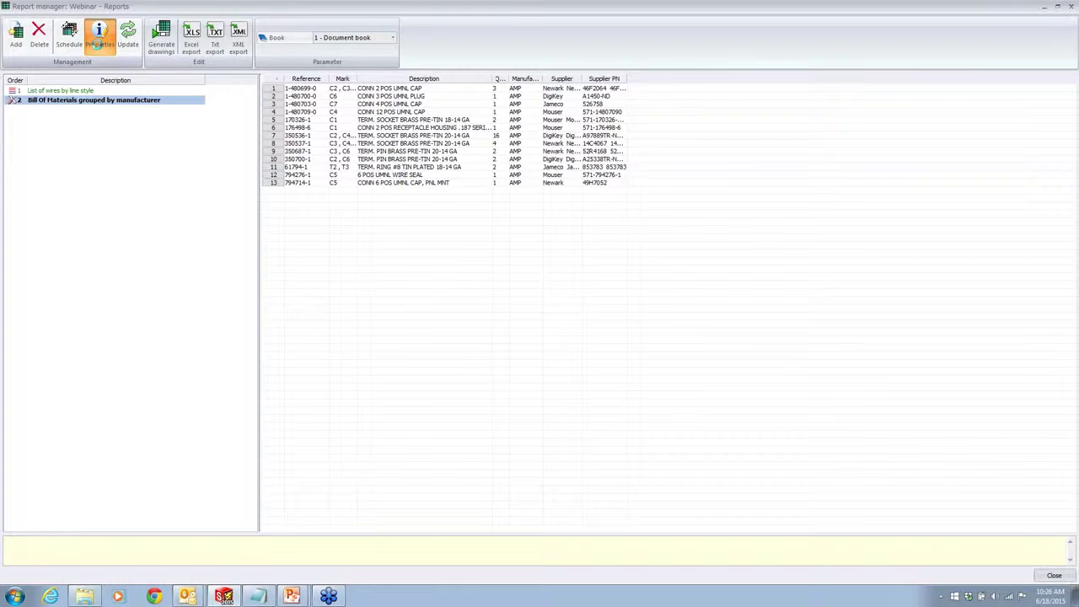
{"action": "left_click", "coordinate": [101, 38]}
{"action": "left_click", "coordinate": [102, 180]}
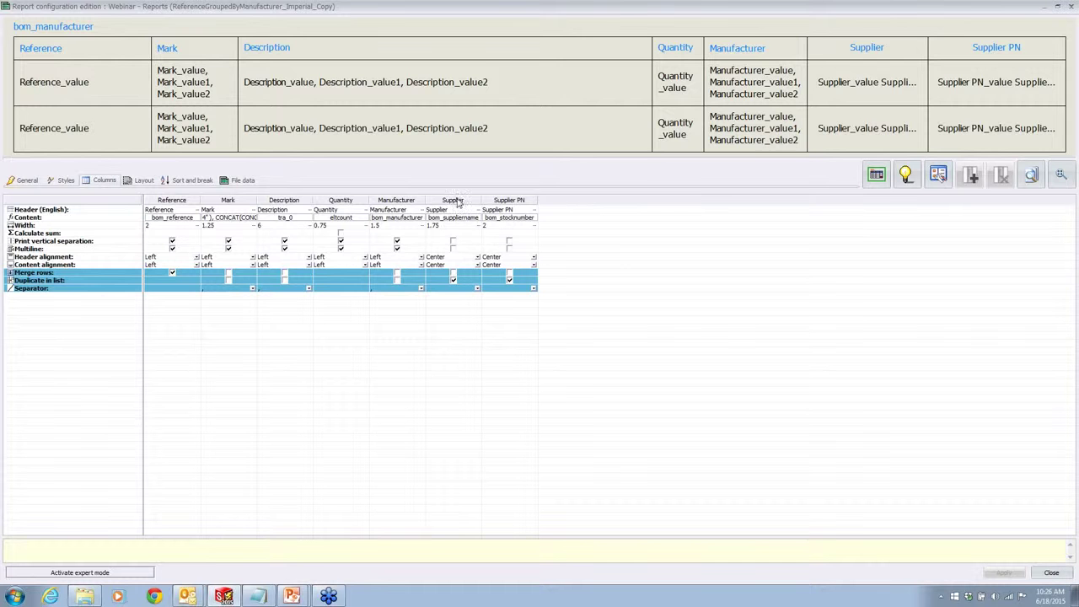
{"action": "double_click", "coordinate": [457, 202]}
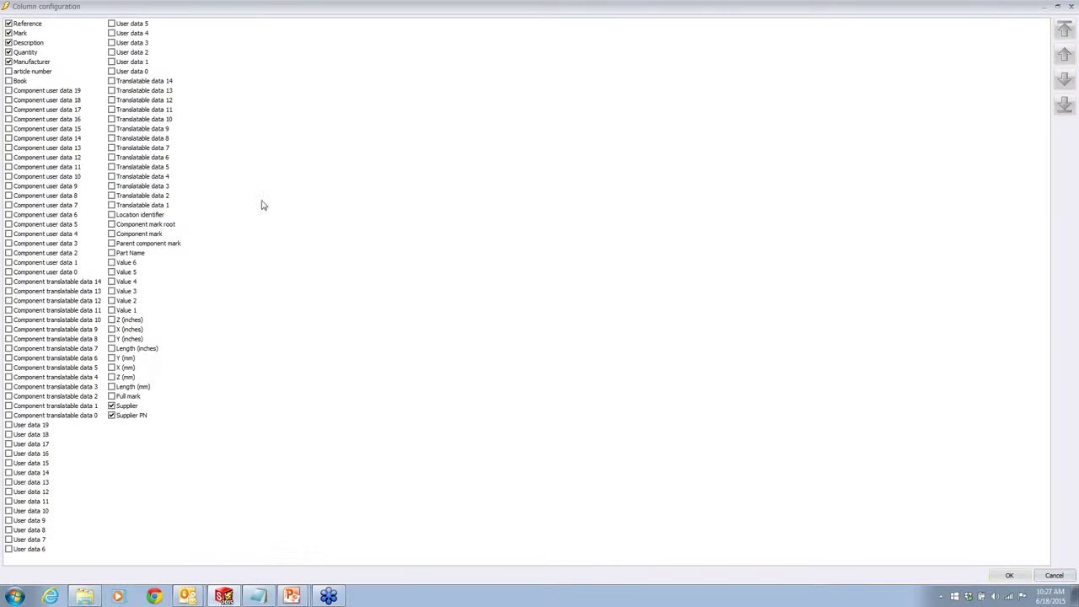
{"action": "left_click", "coordinate": [123, 408]}
{"action": "left_click", "coordinate": [1010, 575]}
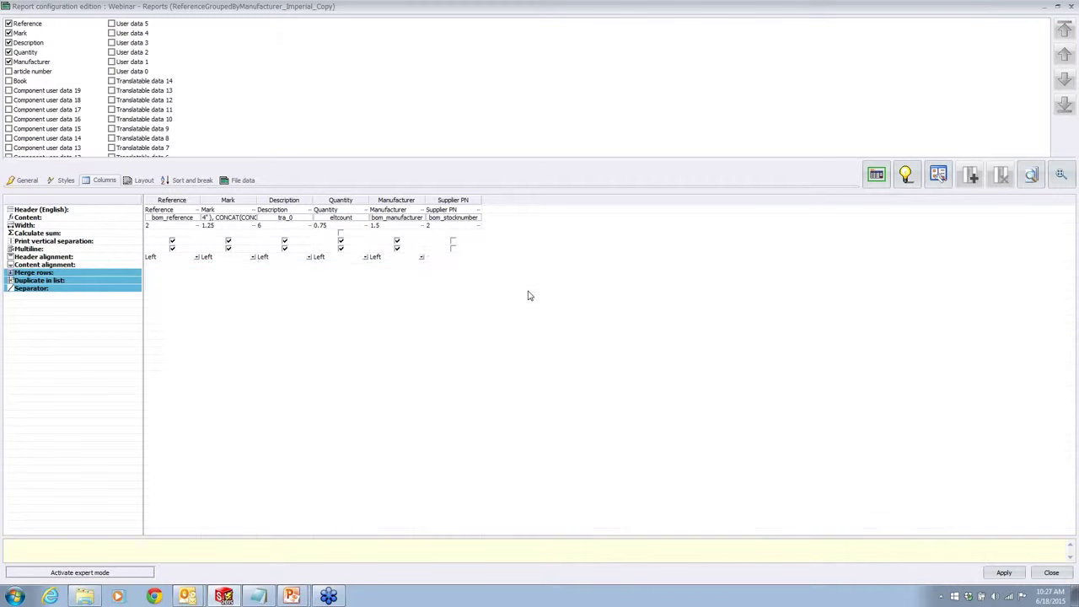
Step: Reorder the report columns to Mark, Supplier PN, Reference, Manufacturer, Description, Quantity
{"action": "left_click_drag", "start_coordinate": [271, 197], "coordinate": [180, 199]}
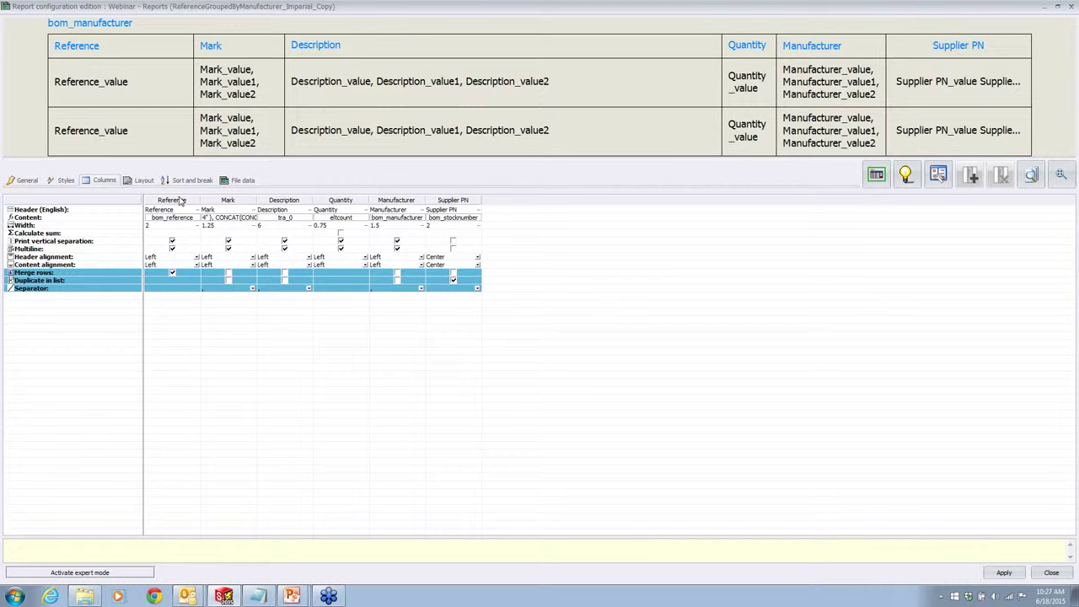
{"action": "left_click_drag", "start_coordinate": [281, 201], "coordinate": [177, 202]}
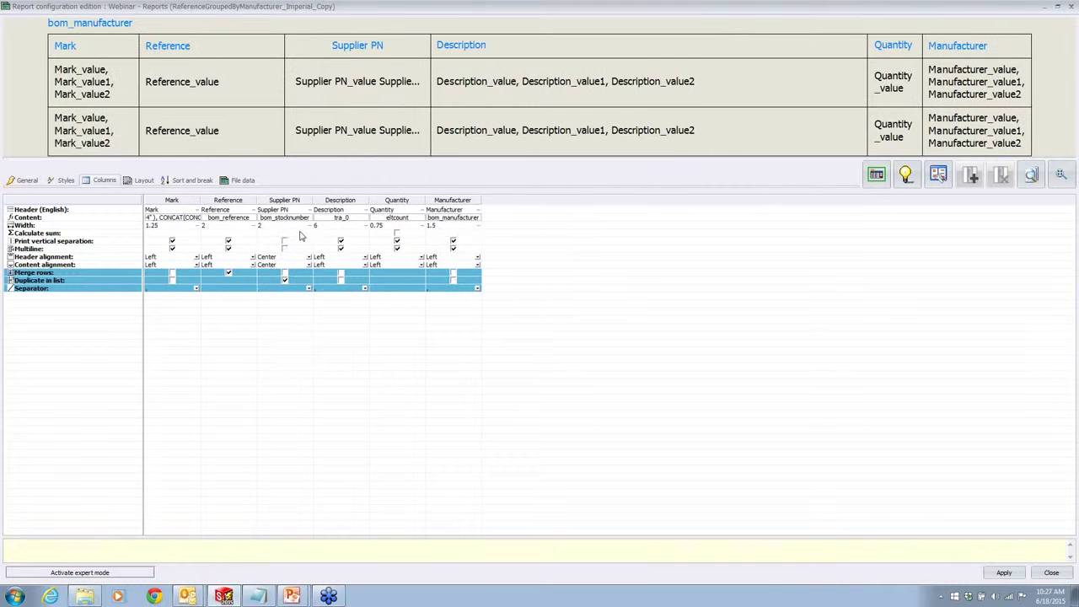
{"action": "left_click_drag", "start_coordinate": [438, 200], "coordinate": [220, 205]}
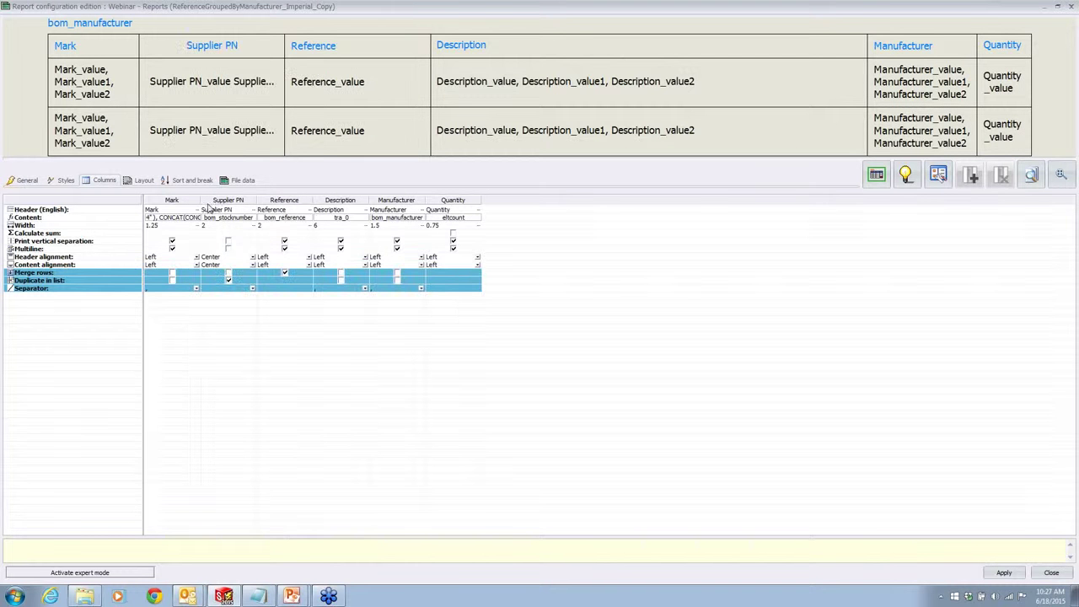
{"action": "left_click_drag", "start_coordinate": [402, 204], "coordinate": [342, 204]}
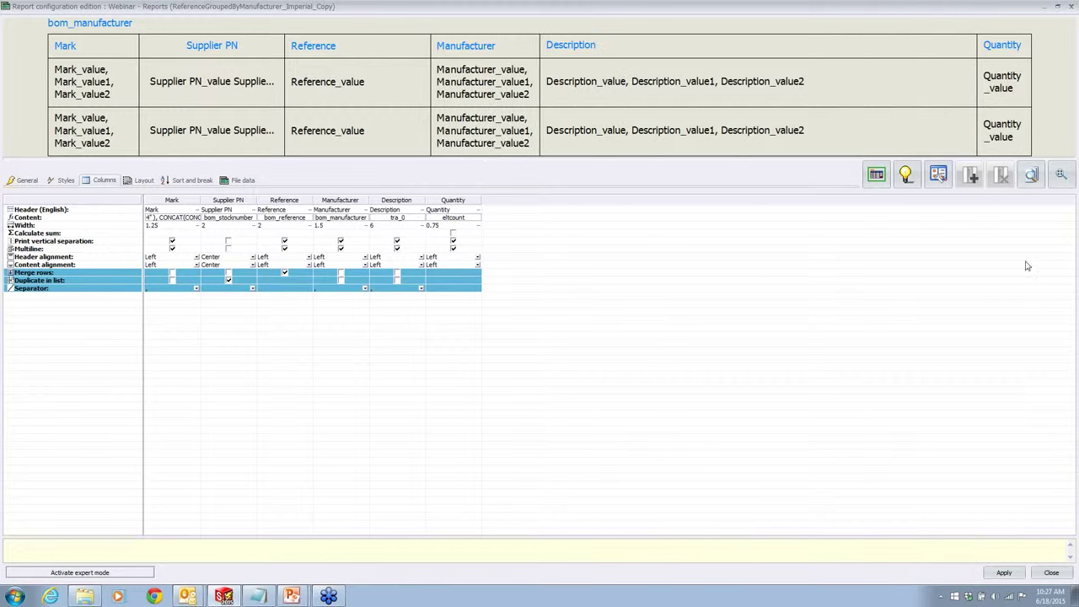
Step: Remove bom_manufacturer, com_loc_id and bom_reference from the report's sort and break conditions, keeping only com_tag
{"action": "left_click", "coordinate": [188, 181]}
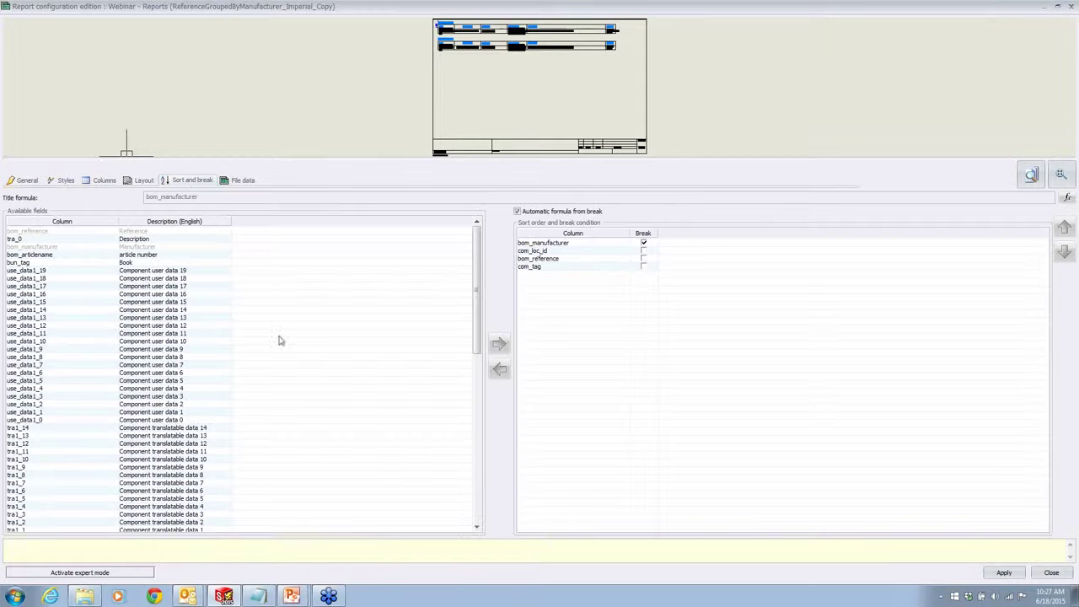
{"action": "left_click", "coordinate": [538, 245]}
{"action": "left_click", "coordinate": [499, 369]}
{"action": "left_click", "coordinate": [501, 369]}
{"action": "left_click", "coordinate": [501, 369]}
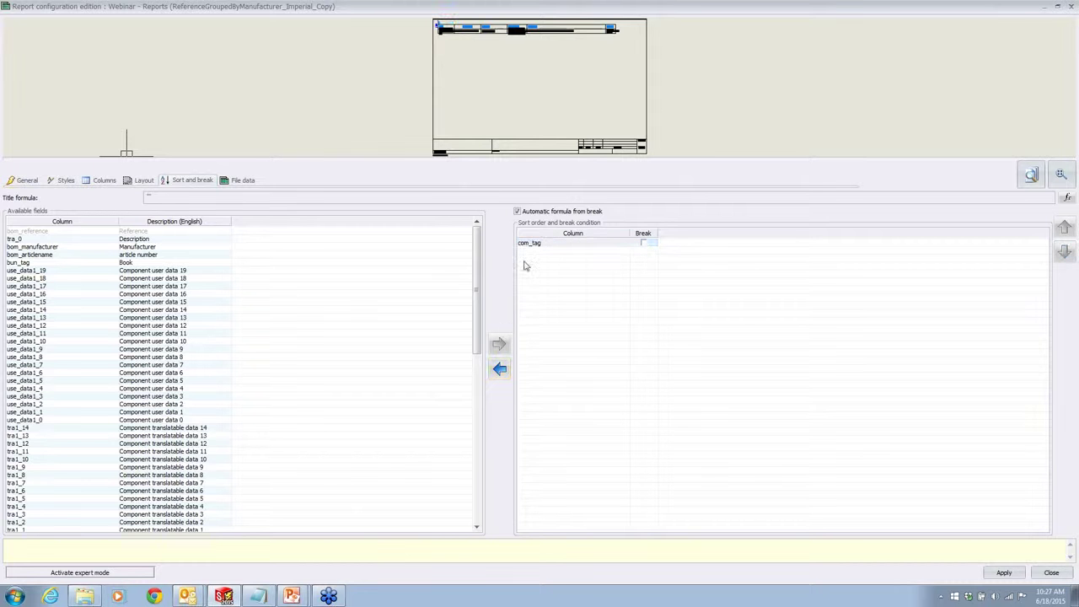
Step: Replace com_tag with bom_suppliername as the report's only sort field, enable its break condition, and apply the configuration
{"action": "left_click", "coordinate": [500, 369]}
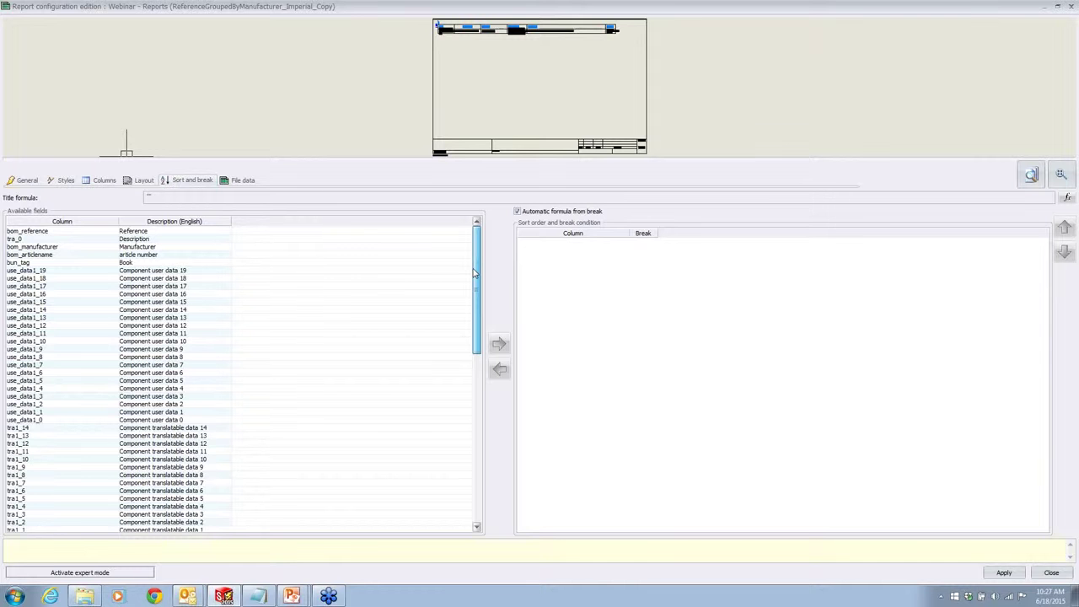
{"action": "left_click_drag", "start_coordinate": [474, 272], "coordinate": [474, 441]}
{"action": "left_click", "coordinate": [34, 513]}
{"action": "left_click", "coordinate": [498, 344]}
{"action": "left_click", "coordinate": [643, 243]}
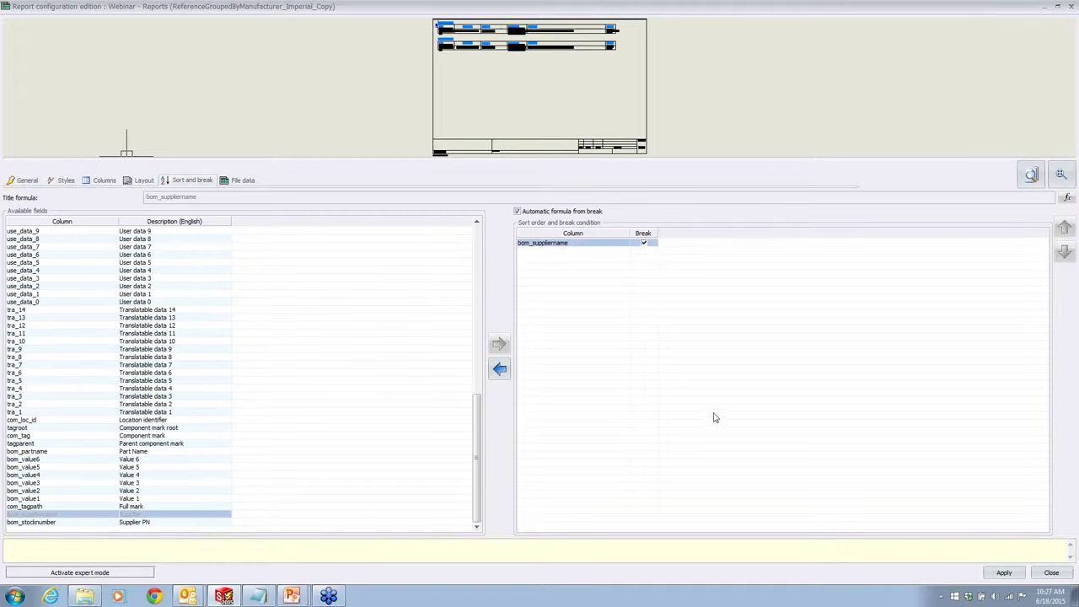
{"action": "left_click", "coordinate": [1005, 573]}
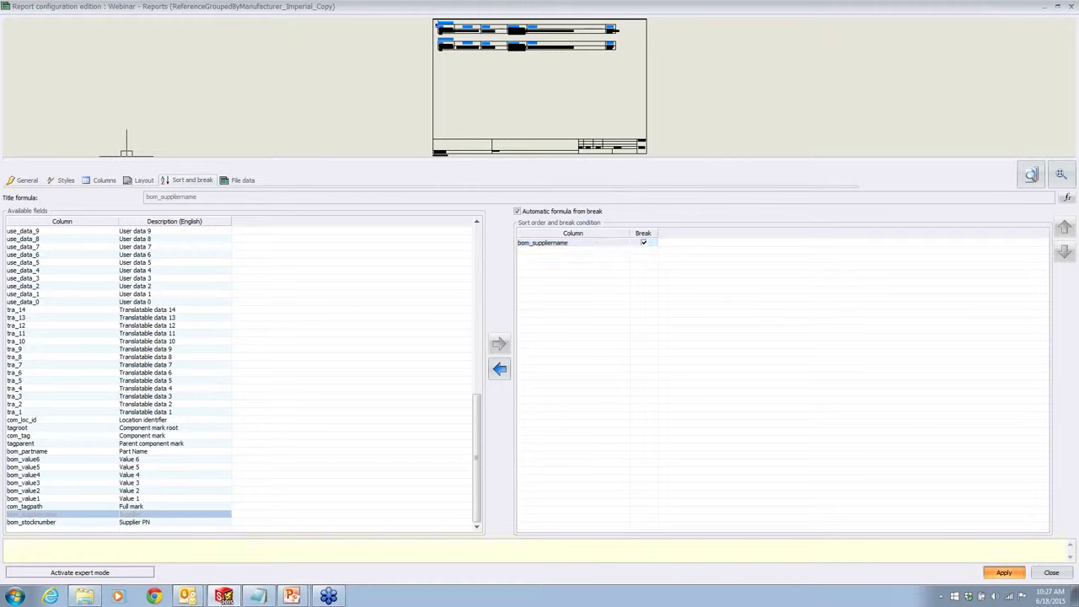
{"action": "left_click", "coordinate": [1049, 573]}
Step: Update the bill of materials report, regenerate its drawings, and return to the 03 - Bill of materials drawing
{"action": "left_click", "coordinate": [128, 32]}
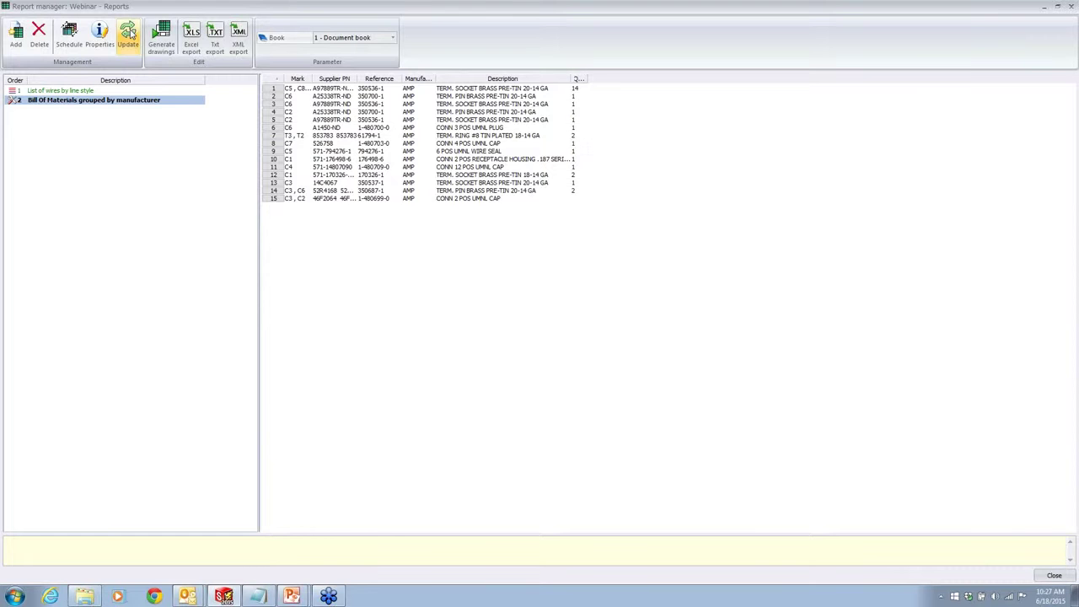
{"action": "left_click", "coordinate": [161, 38]}
{"action": "left_click", "coordinate": [479, 323]}
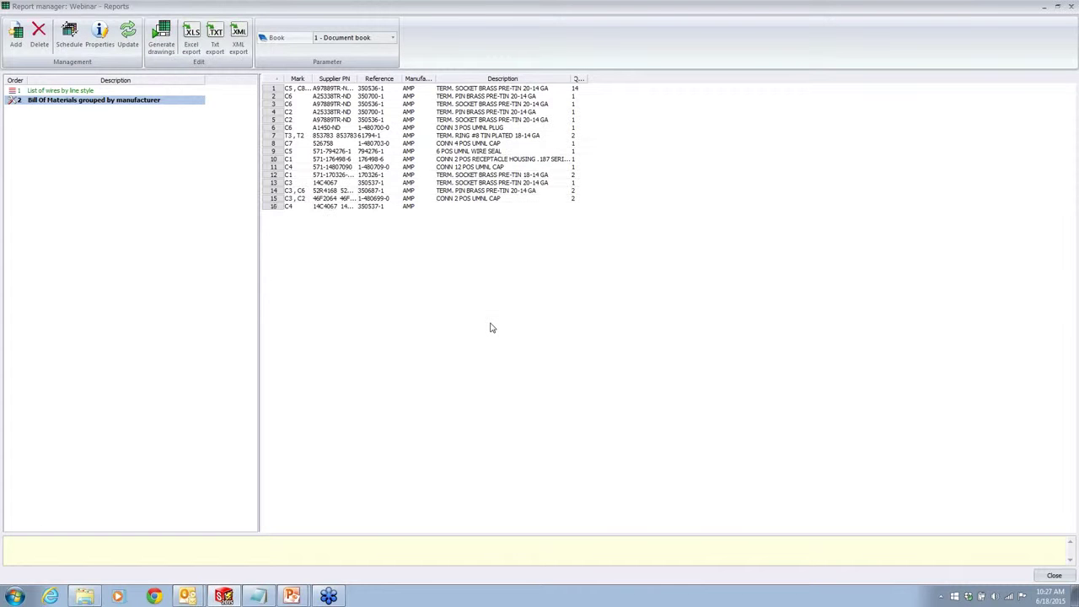
{"action": "left_click", "coordinate": [1053, 578]}
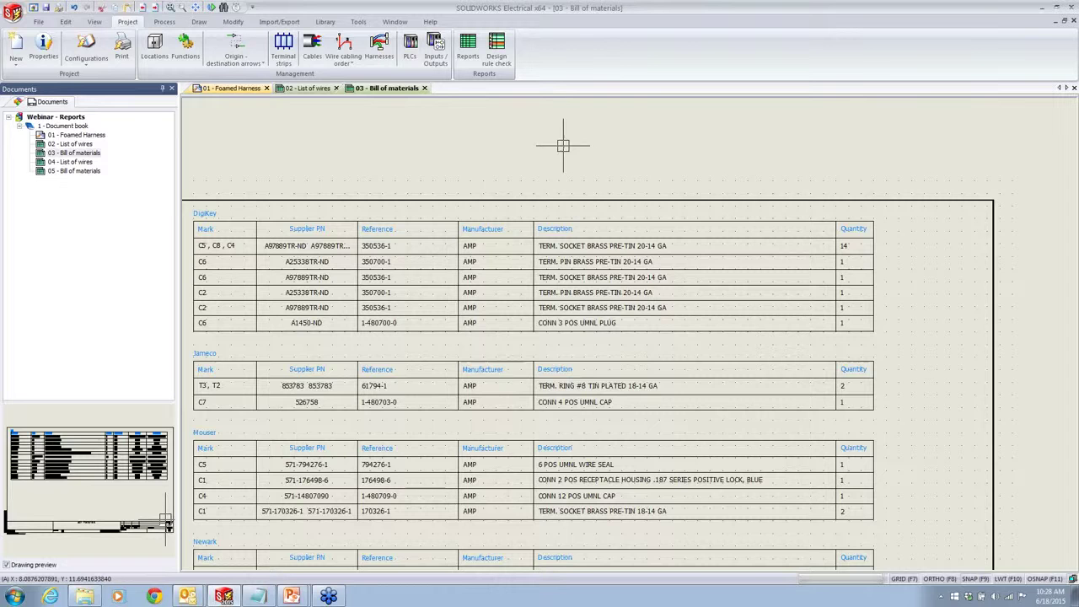
Step: Switch to the PowerPoint slide show Webinar - Reports
{"action": "key", "text": "alt+Tab"}
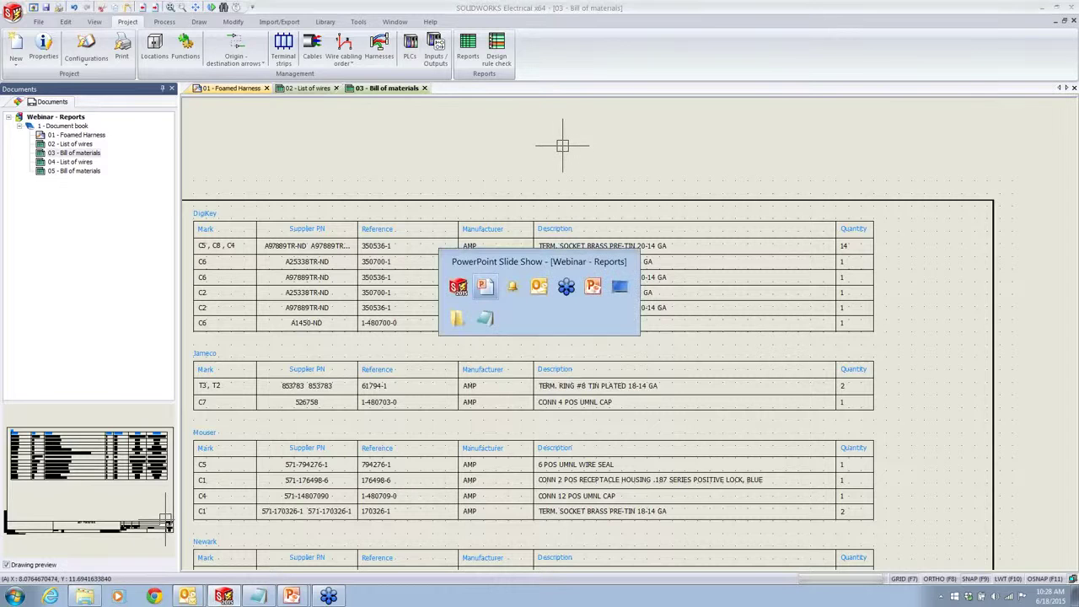
{"action": "key", "text": "b"}
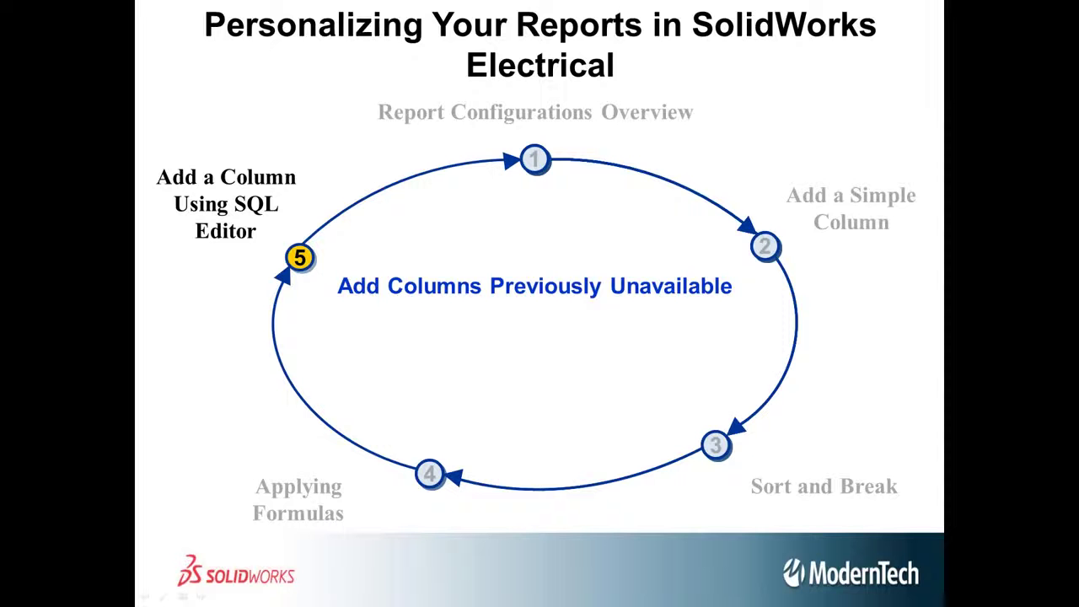